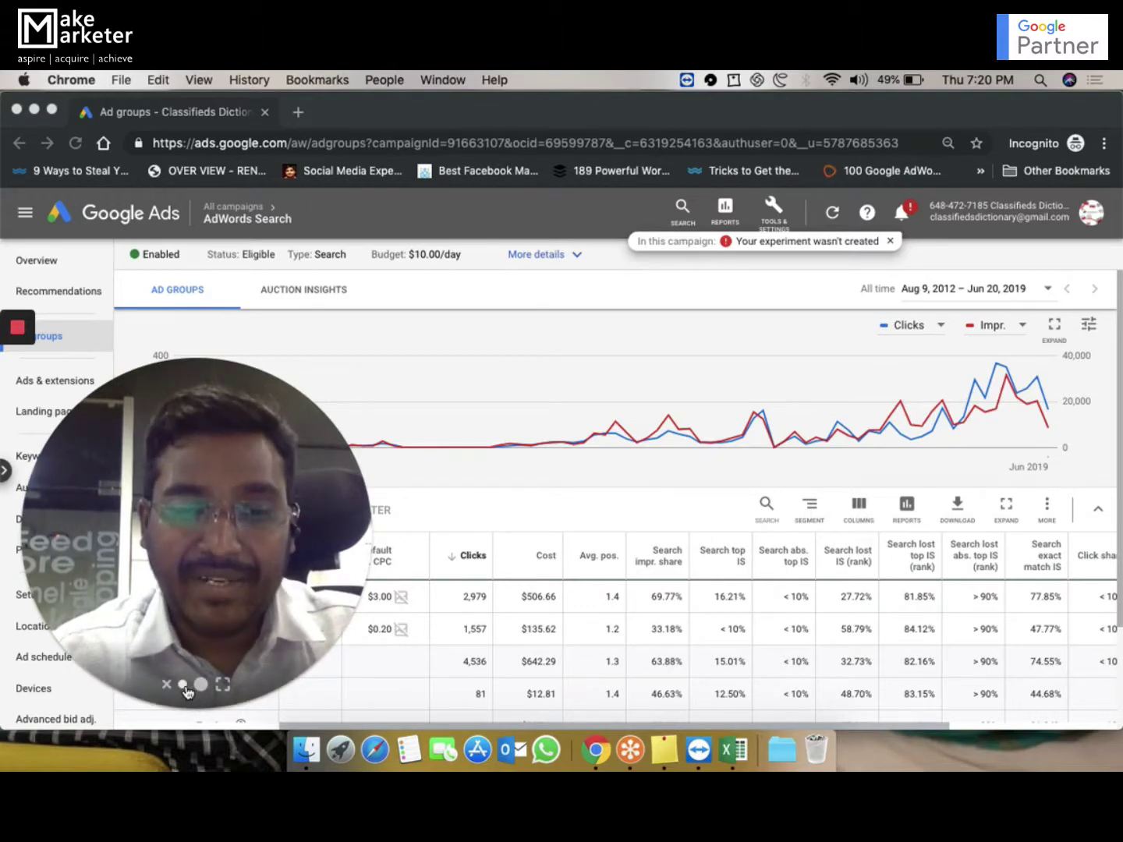
left_click(184, 686)
left_click_drag(153, 610, 834, 367)
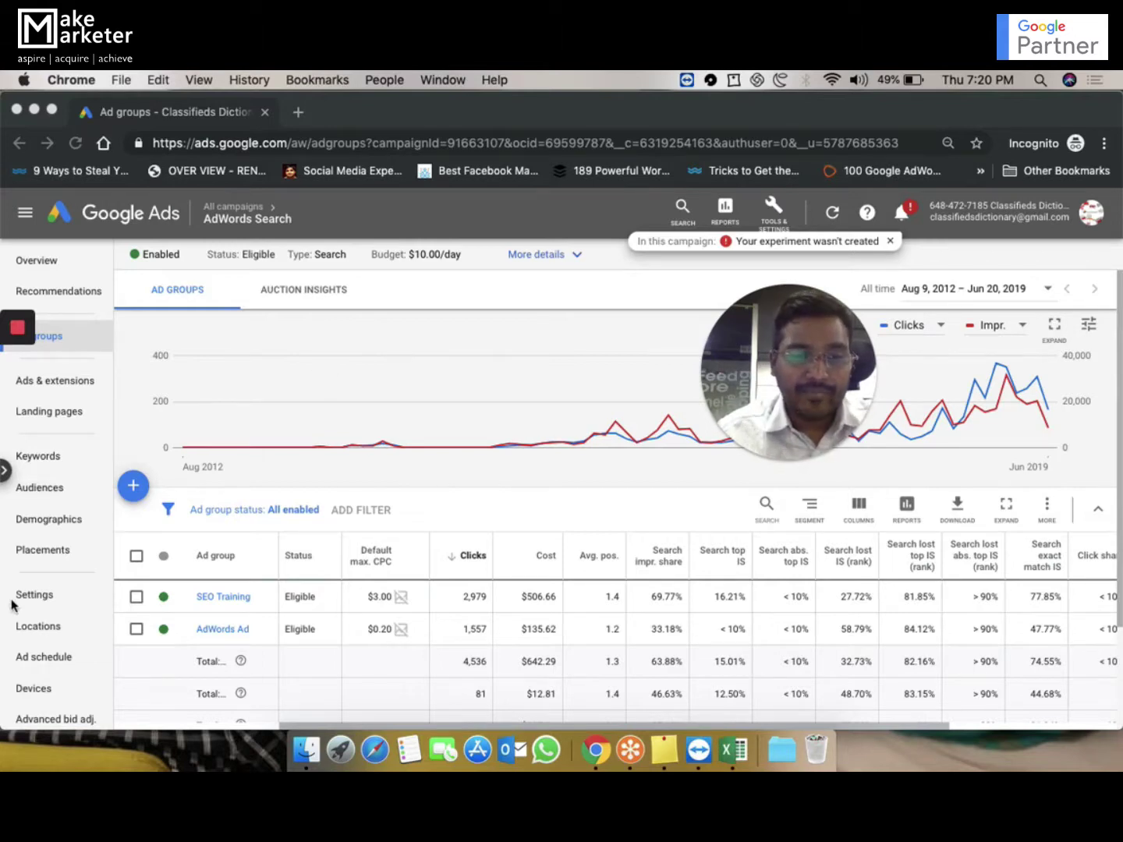
Open the AdWords Search campaign's settings and expand the additional settings to review them through IP exclusions
left_click(38, 596)
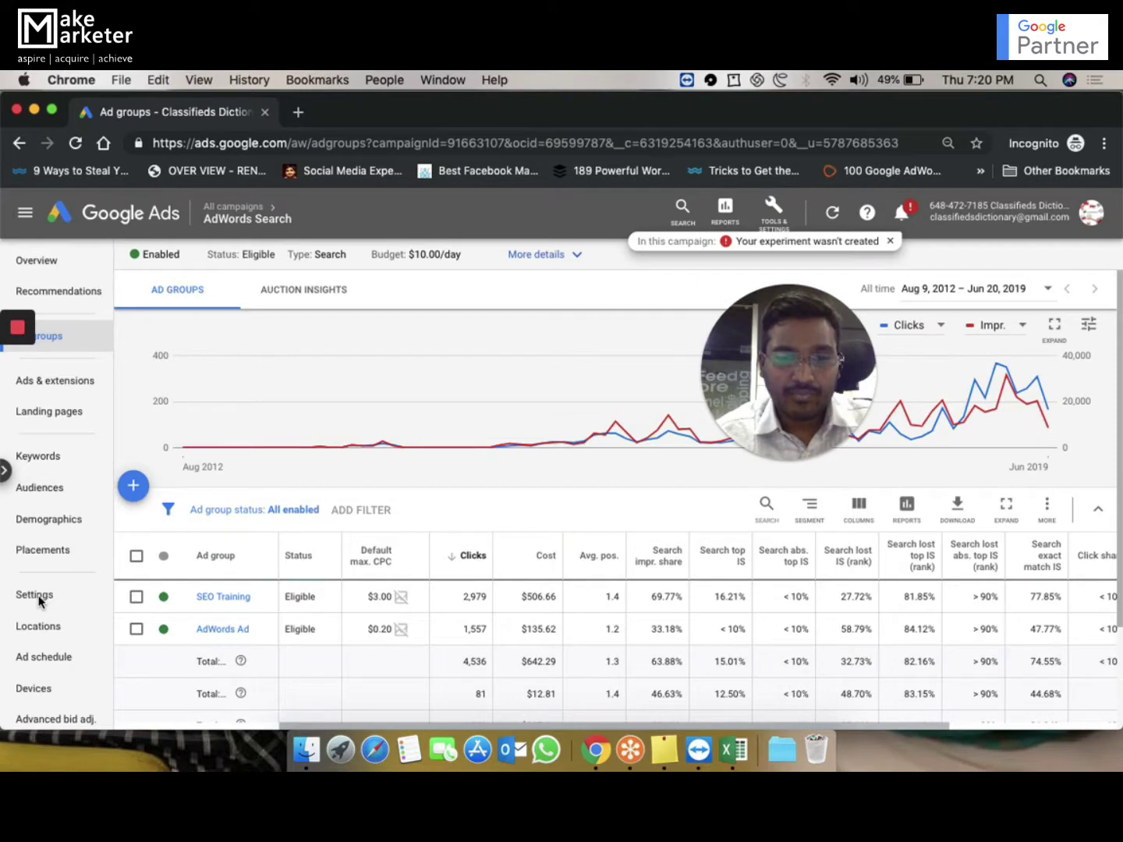
left_click(39, 596)
mouse_move(17, 371)
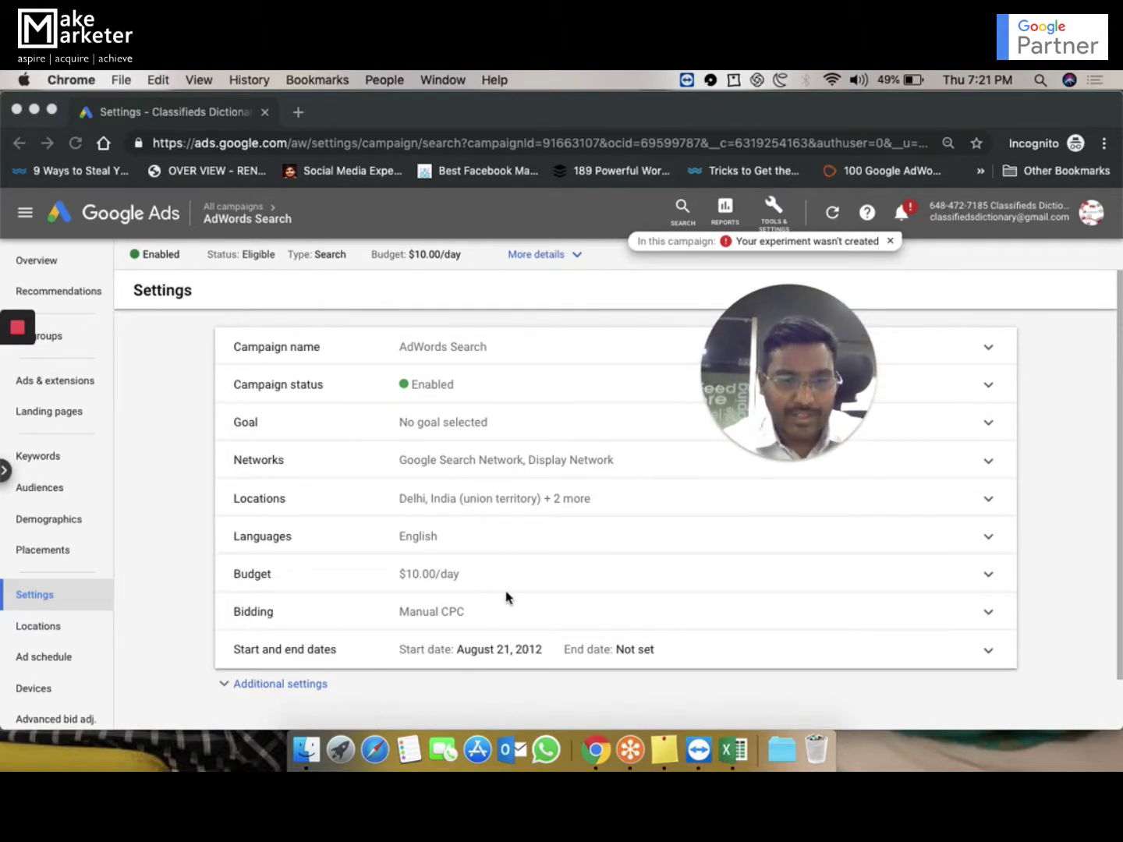
left_click(302, 683)
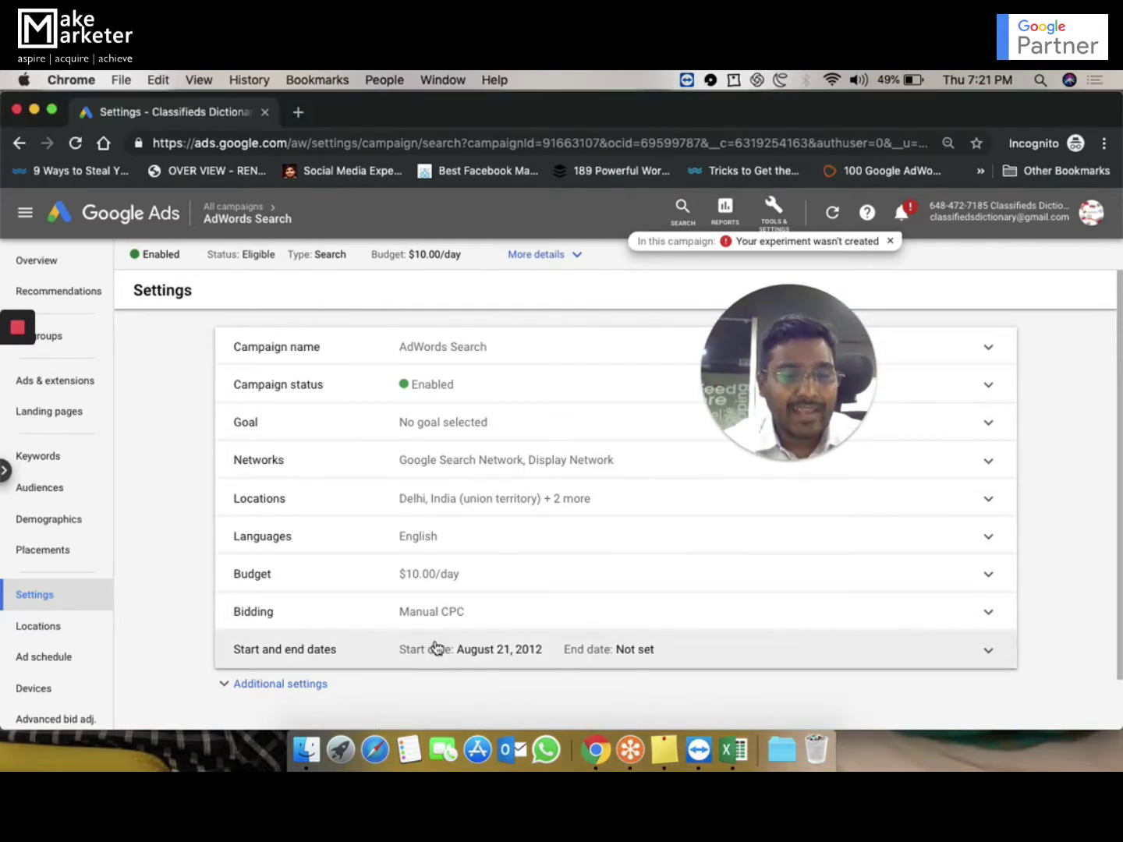
left_click(282, 687)
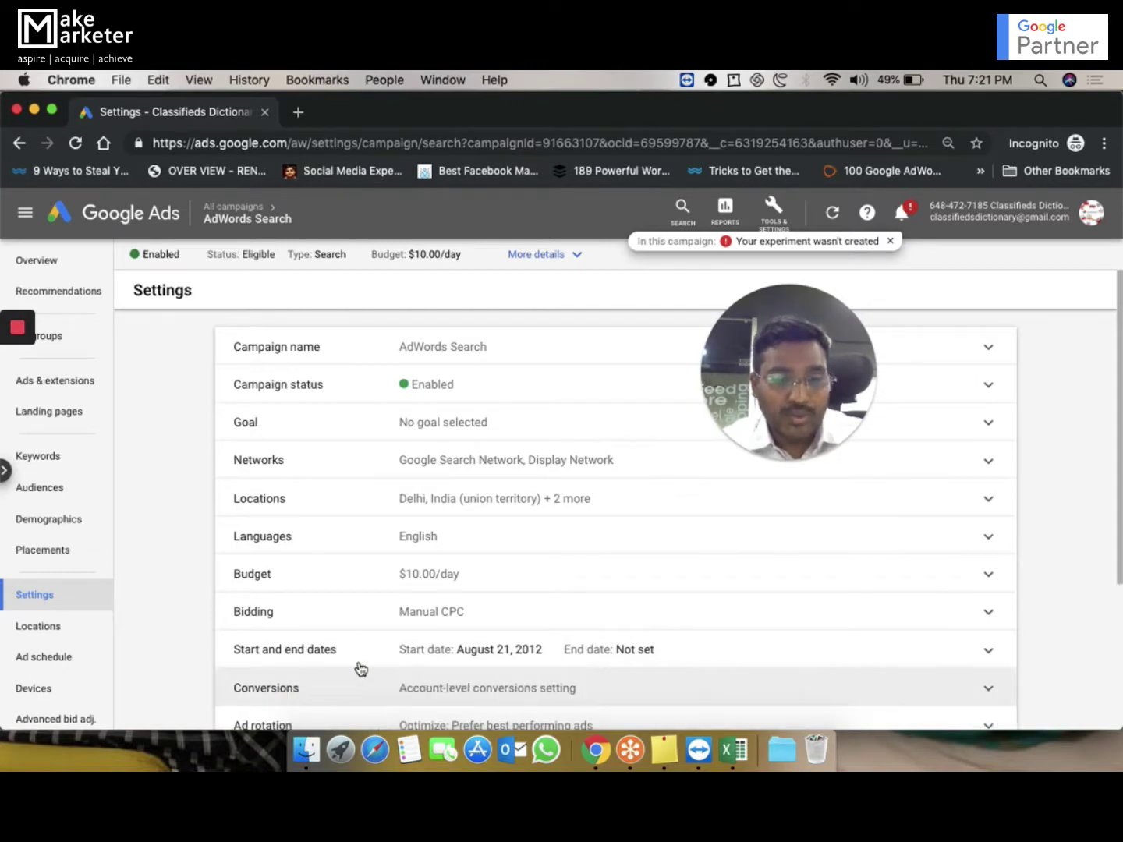
scroll(476, 589, "down", 3)
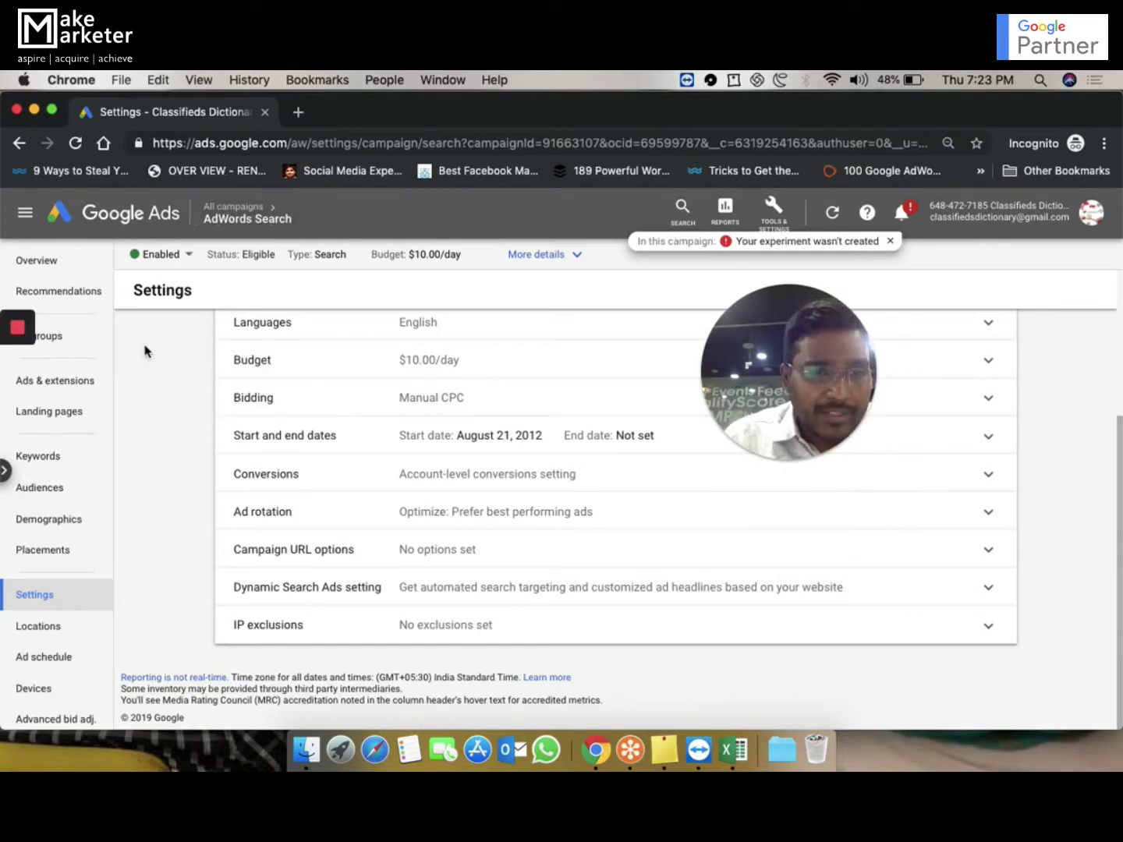
Look at the campaign's search keywords, and check the targeted locations in its settings without changing them
left_click(44, 460)
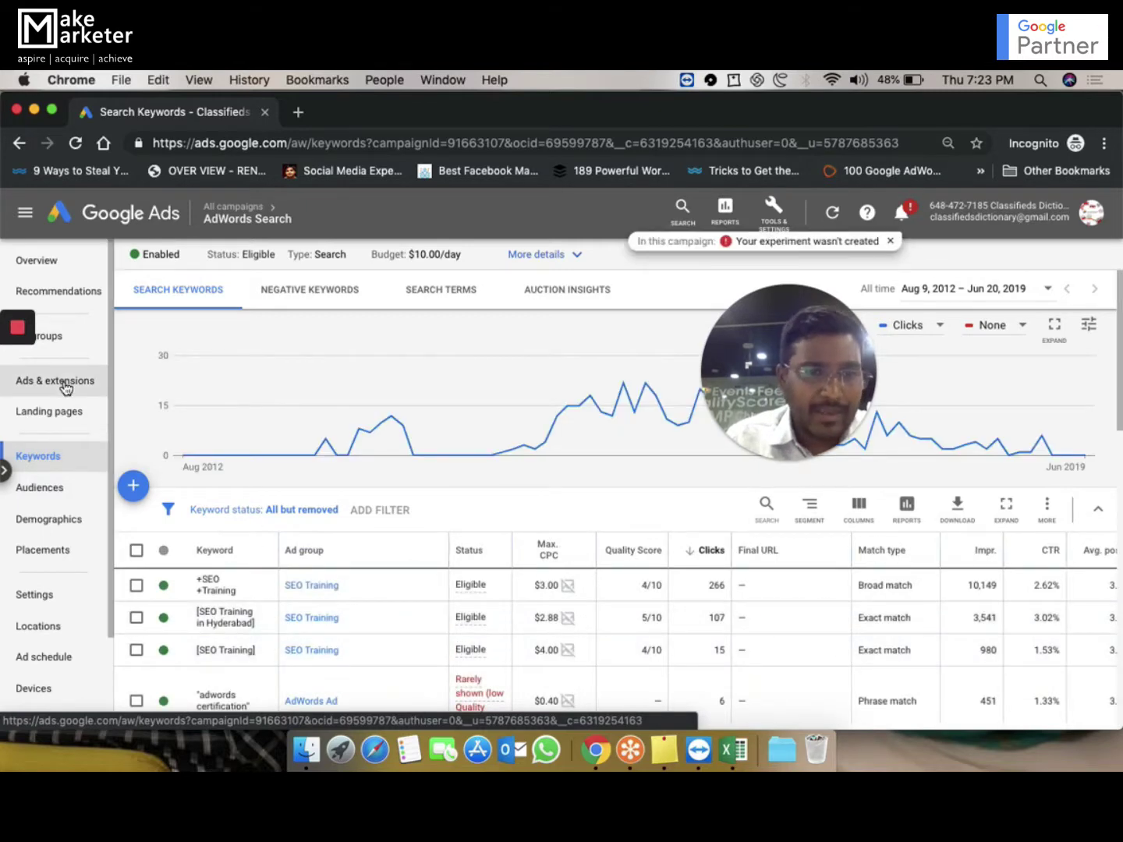
left_click(50, 601)
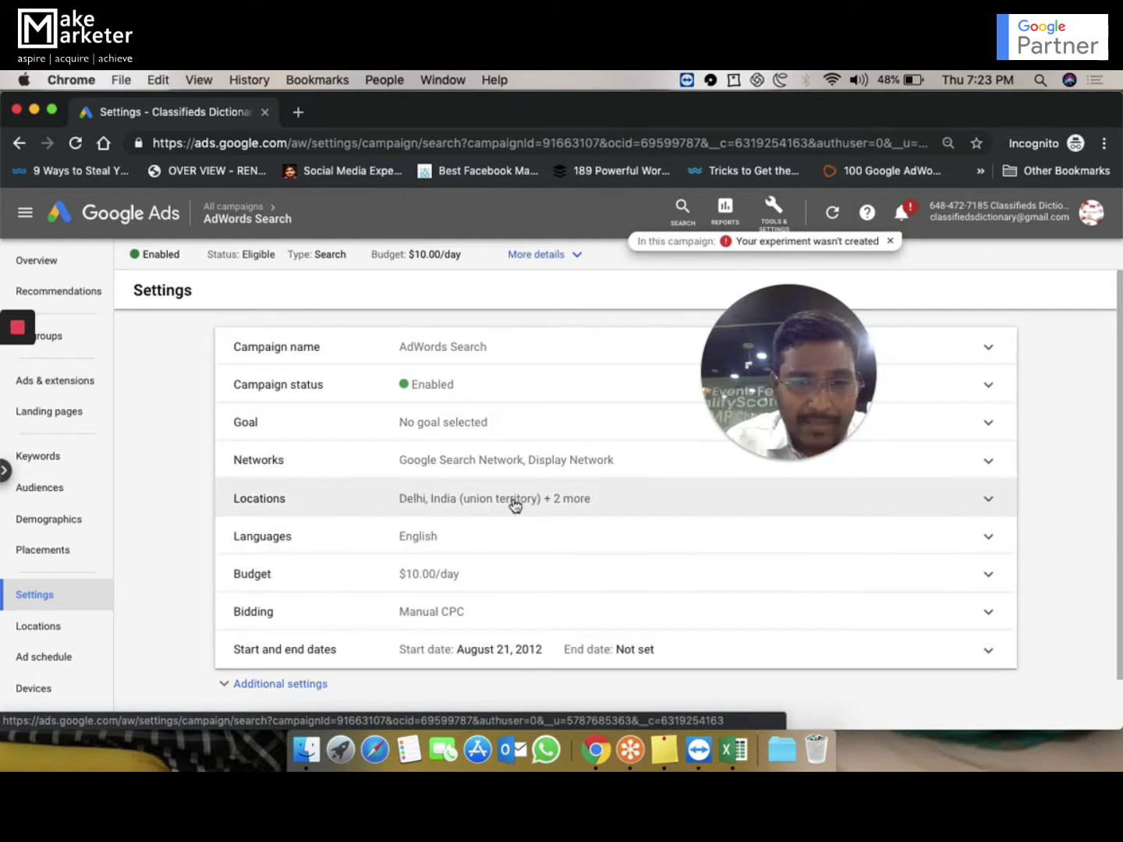
left_click(514, 500)
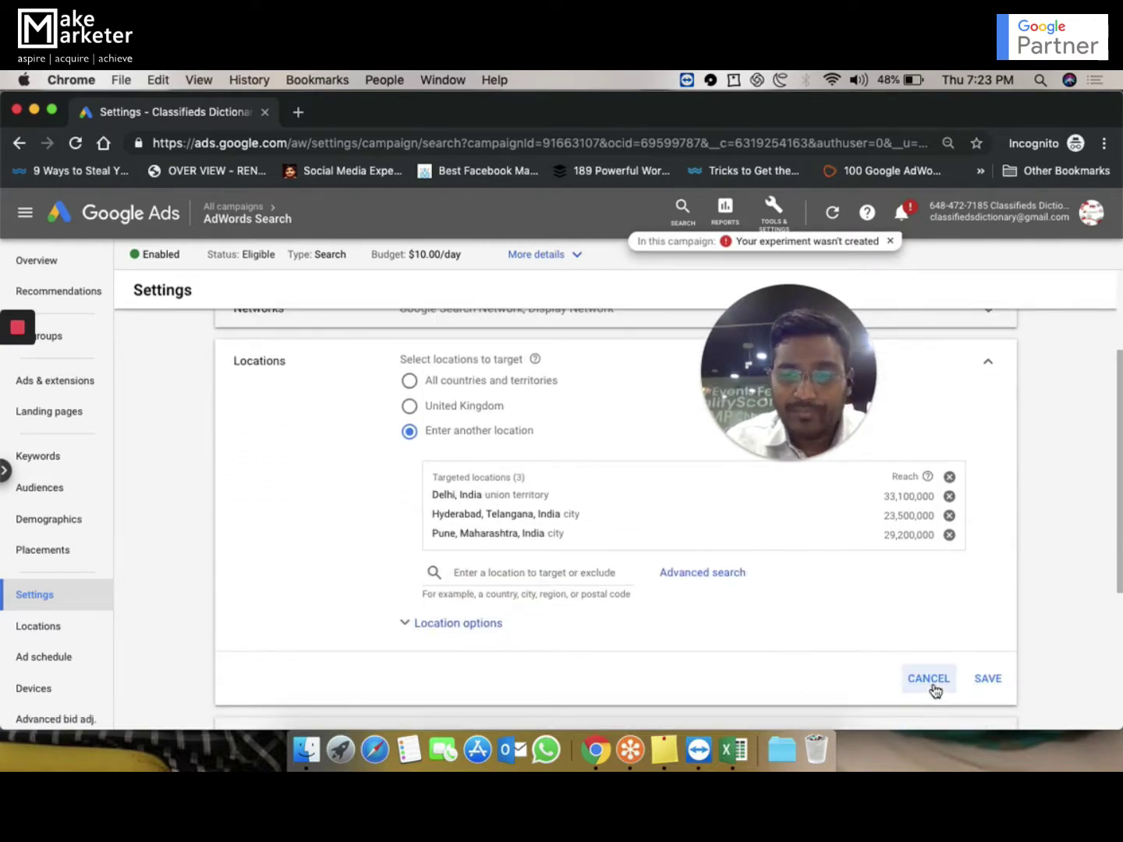
left_click(930, 679)
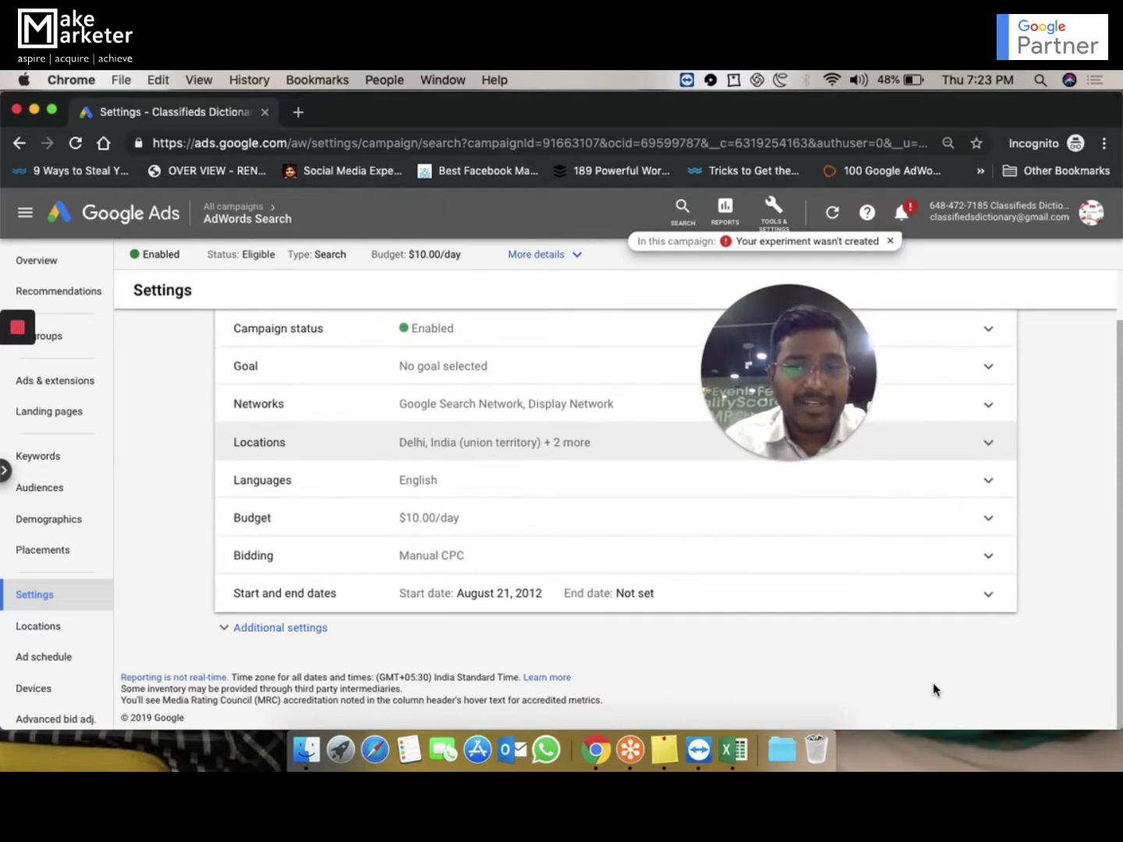
Expand the campaign's additional settings again and look through the conversions, ad rotation, URL and IP exclusion options
left_click(293, 638)
scroll(493, 636, "down", 3)
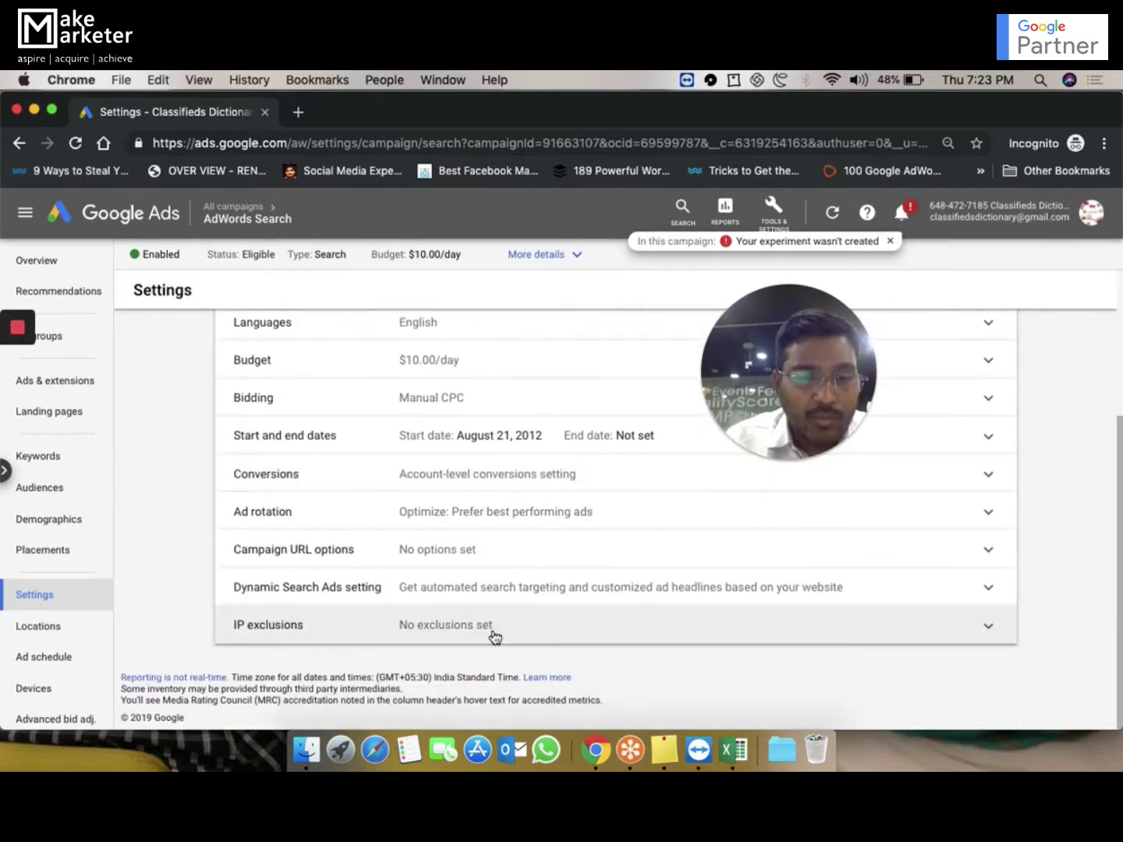
scroll(477, 546, "up", 3)
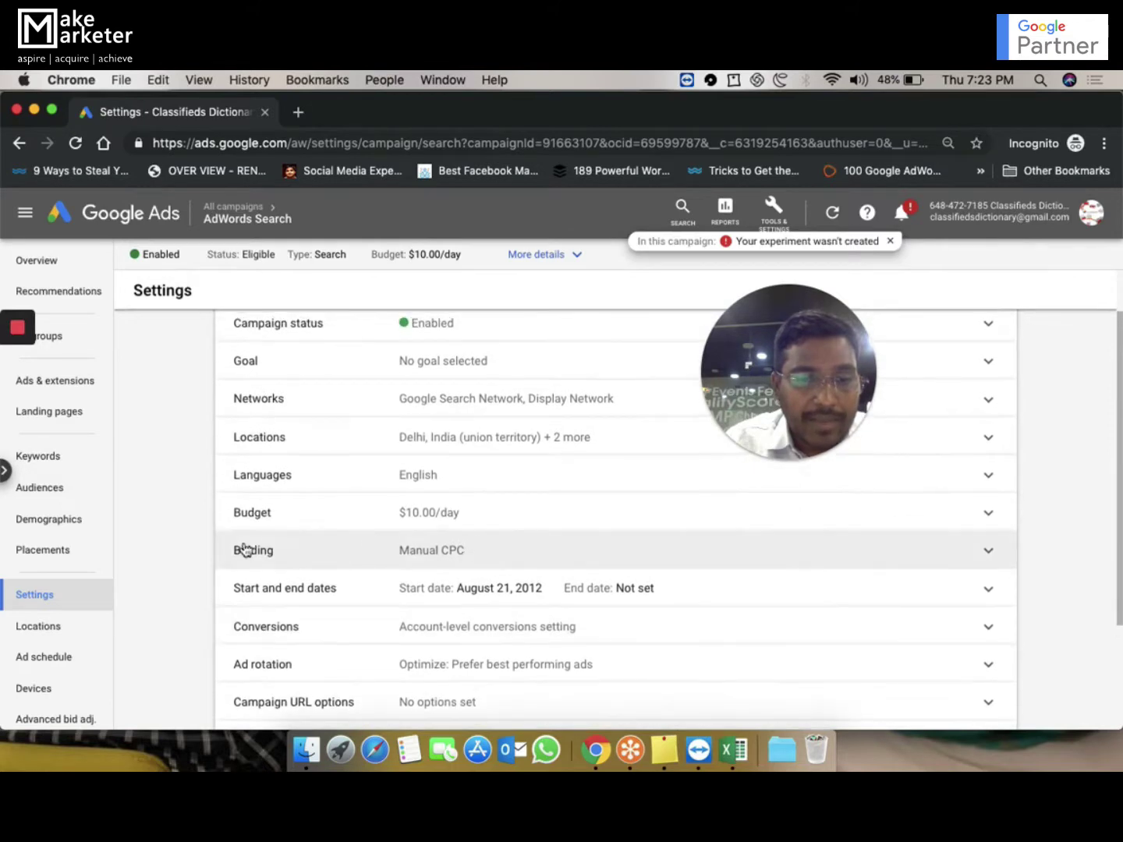
Open the campaign's ad schedule for editing
left_click(56, 659)
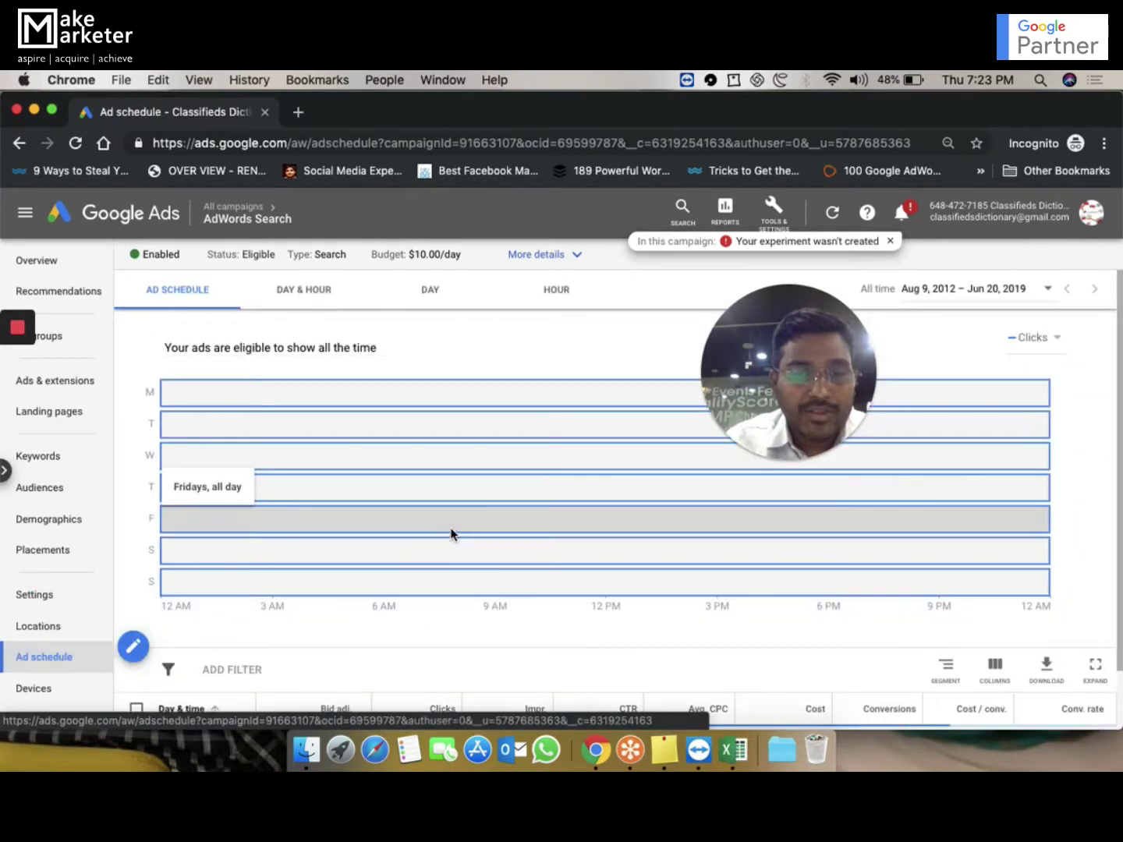
scroll(454, 535, "down", 2)
left_click(133, 578)
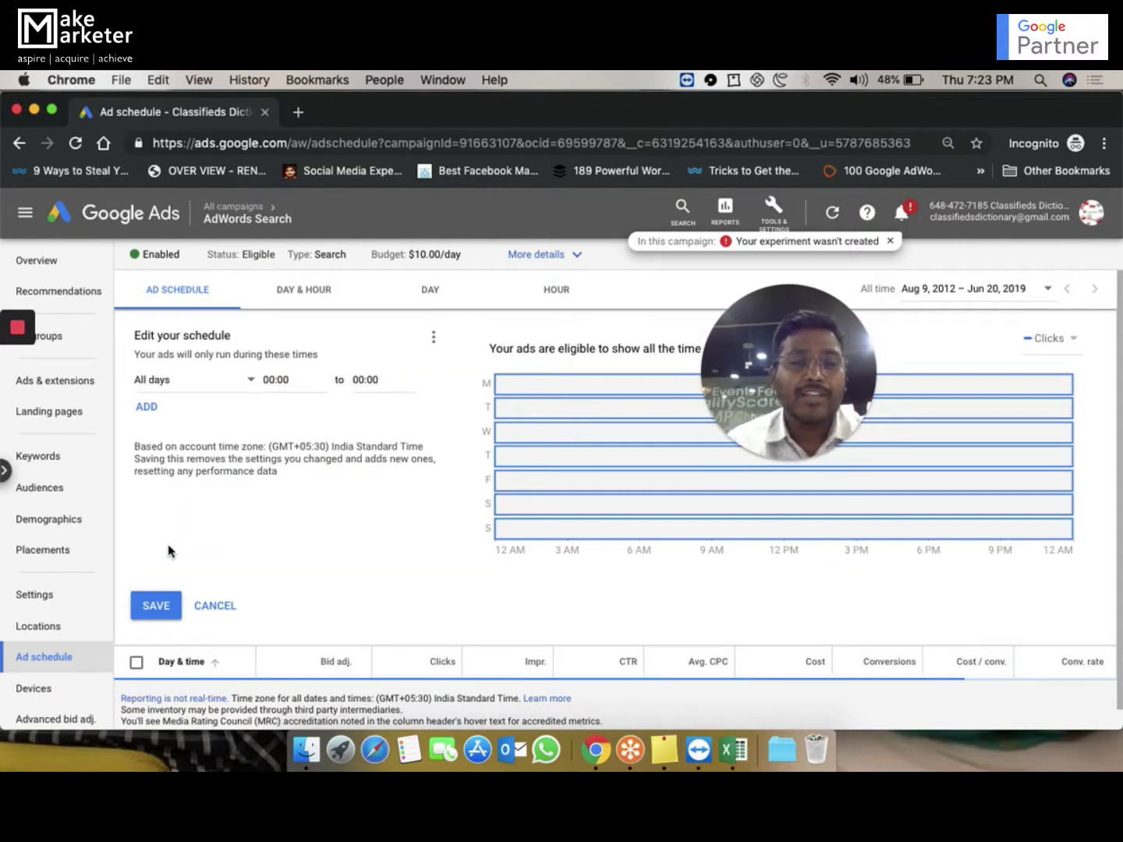
Set the first ad schedule row to Mondays from 10:00 to 10:00
left_click(227, 396)
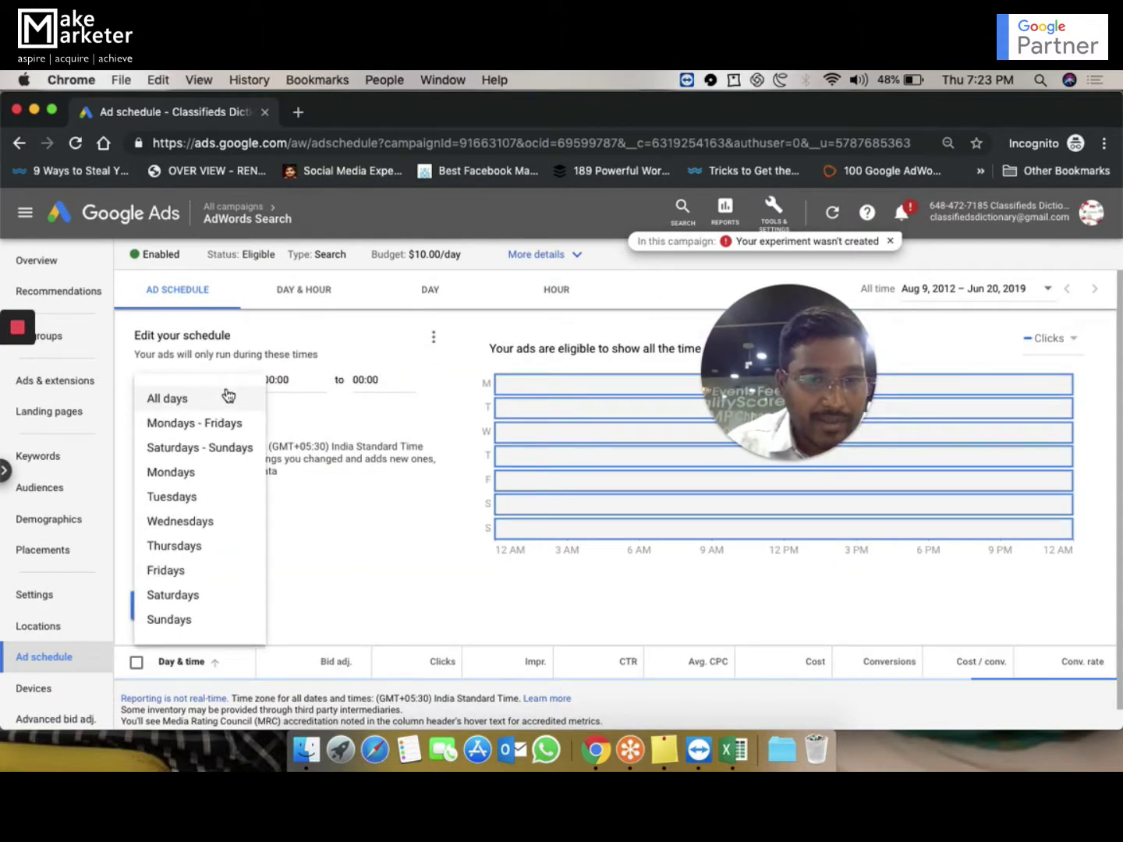
left_click(194, 473)
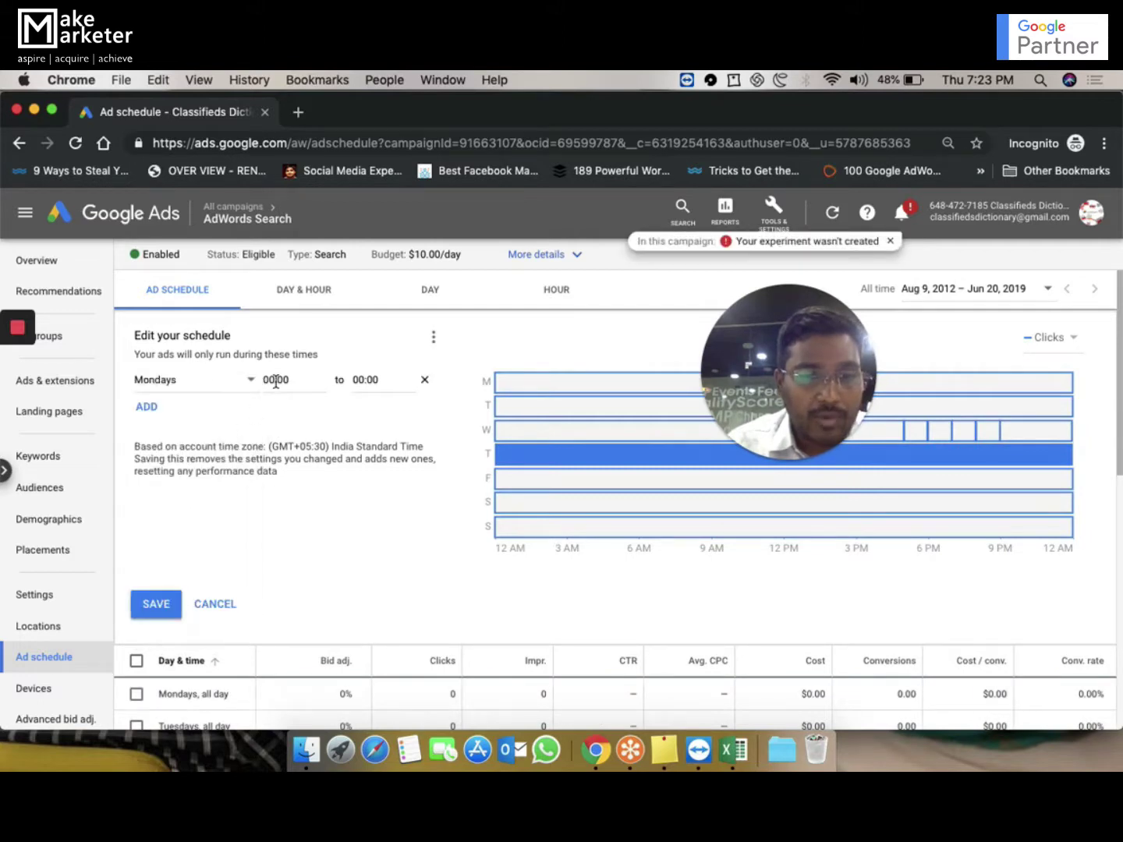
left_click(337, 425)
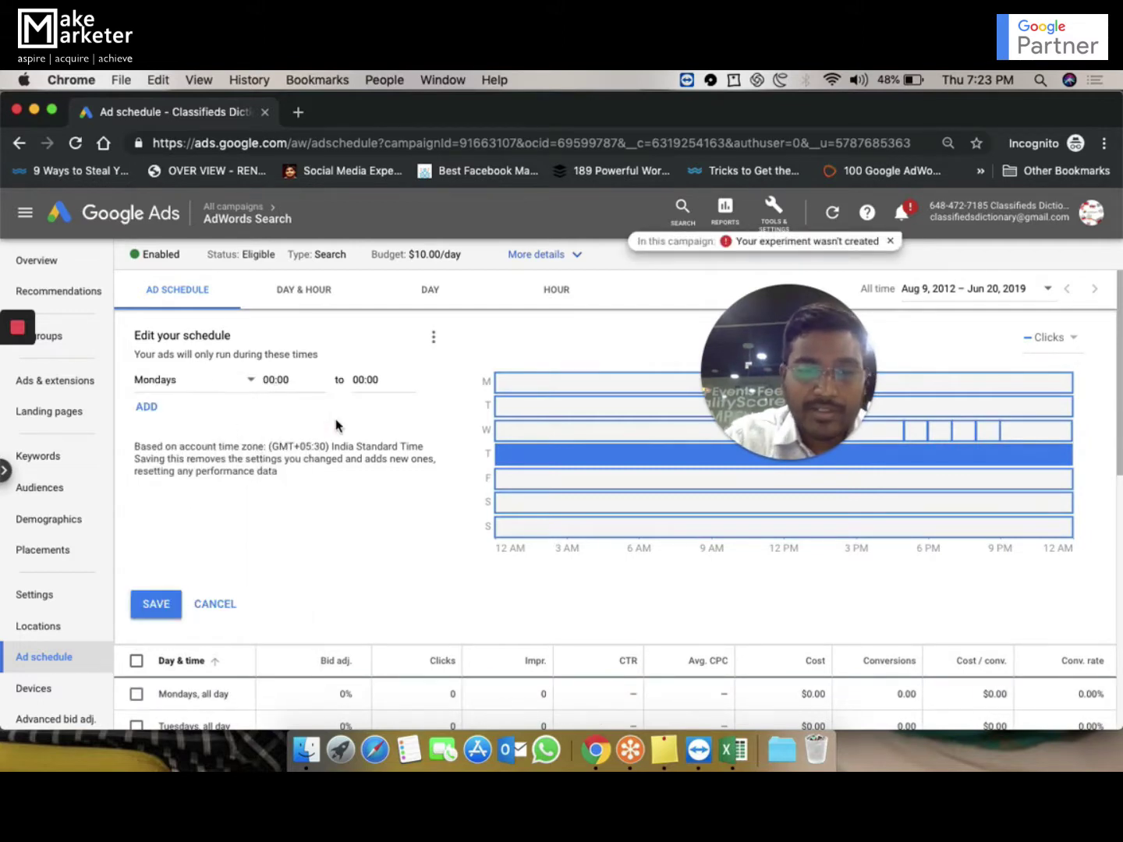
left_click(268, 380)
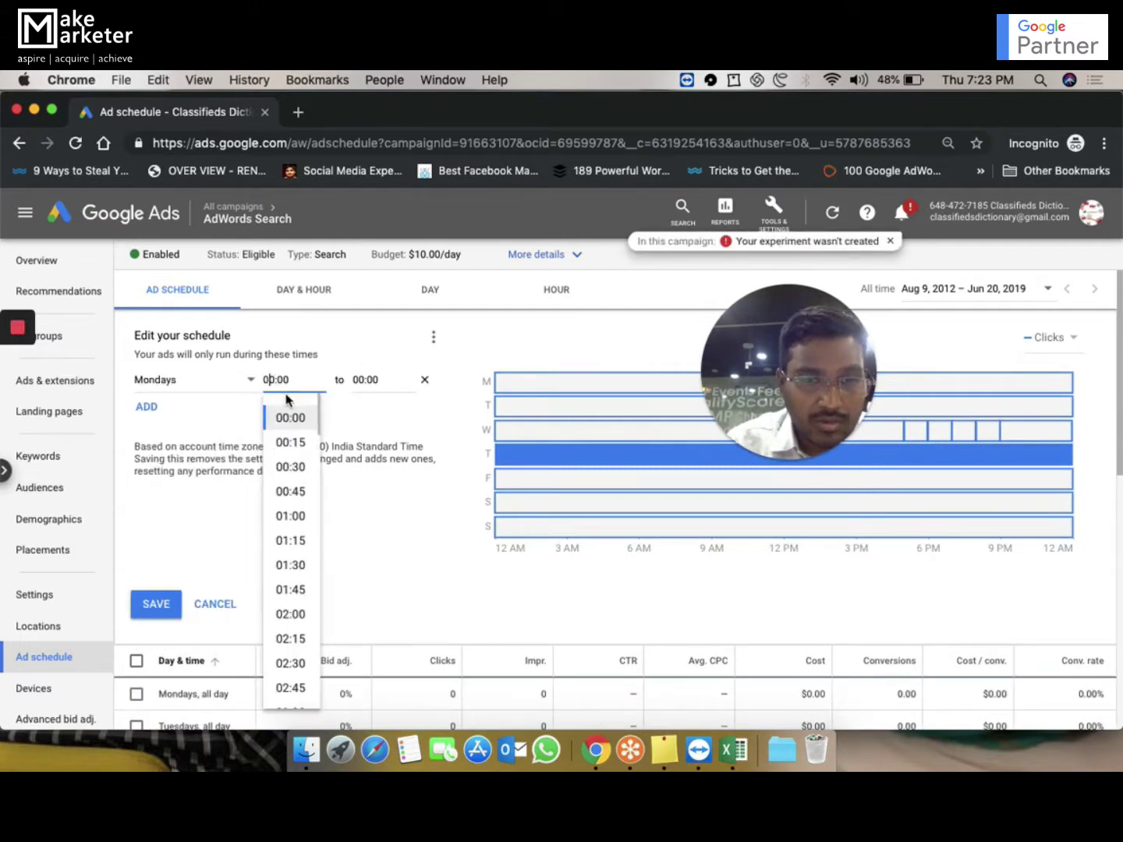
type("10:00")
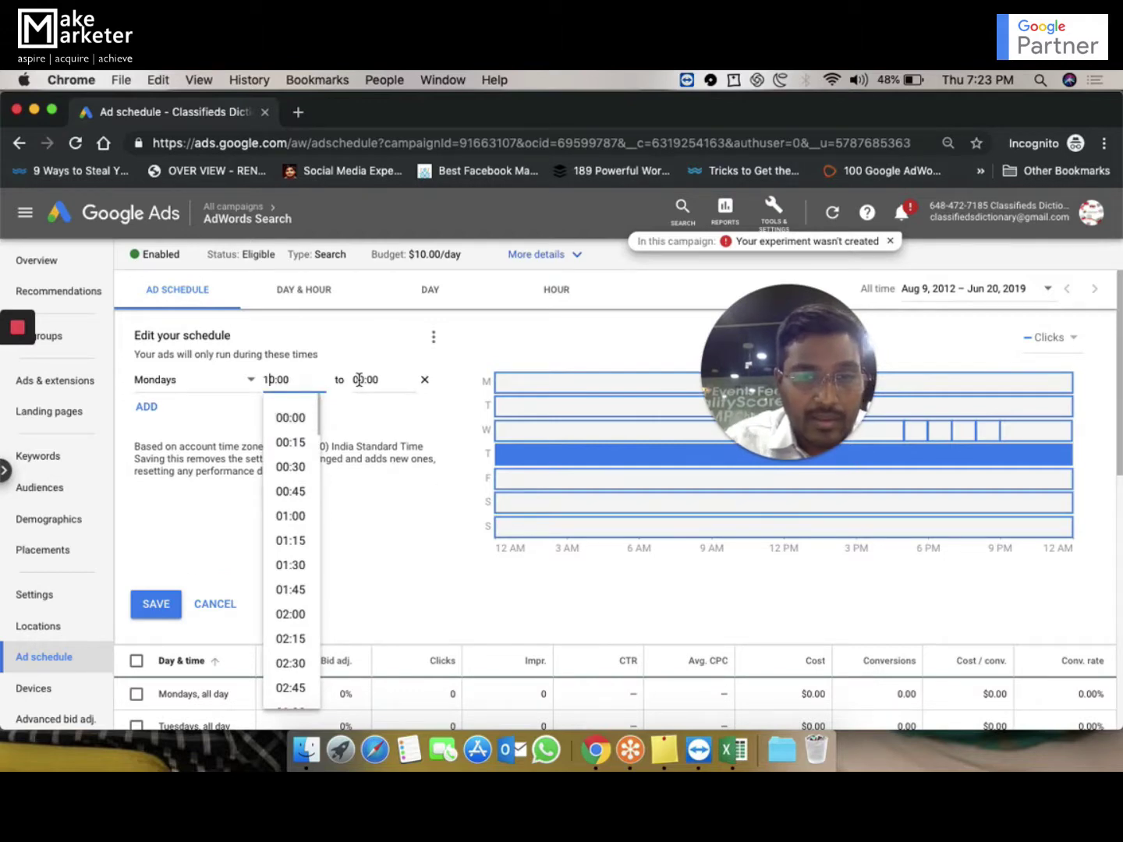
left_click(359, 380)
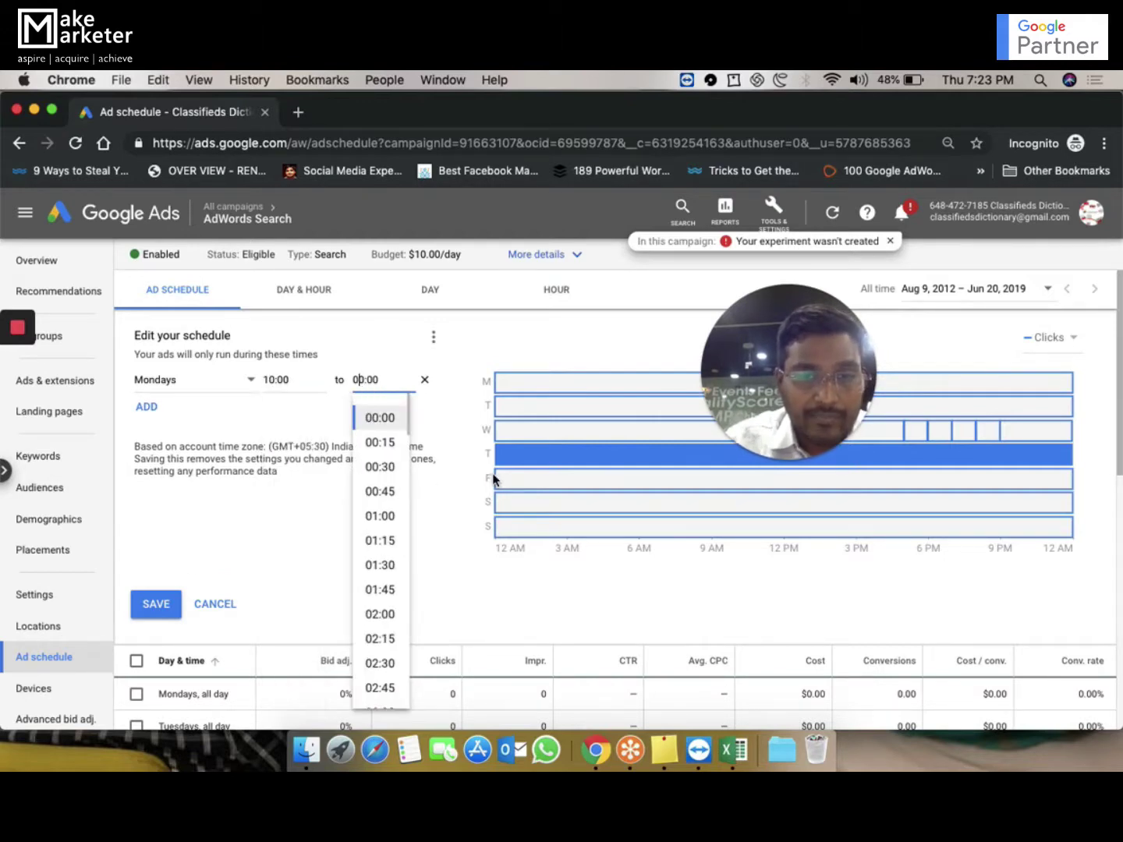
Add a second ad schedule row for Mondays from 14:30 to 18:30
left_click(148, 419)
left_click(173, 412)
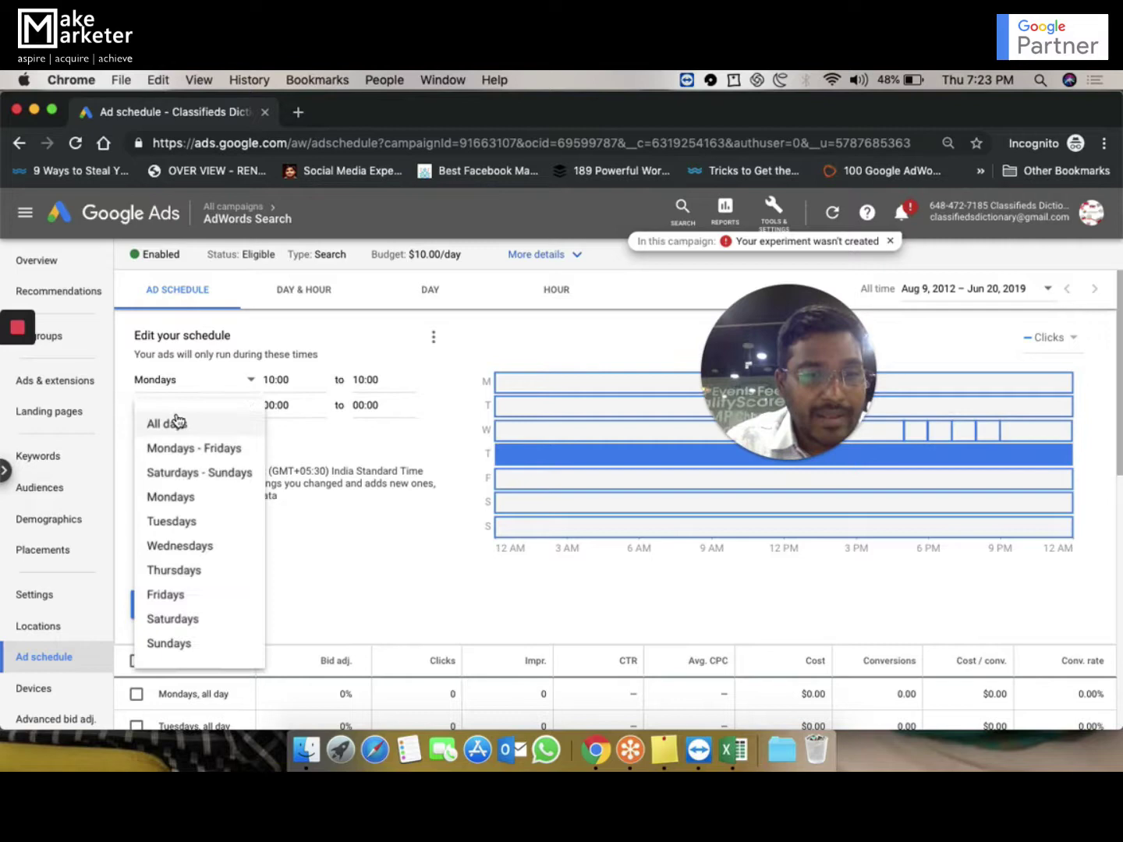
left_click(173, 500)
left_click(270, 407)
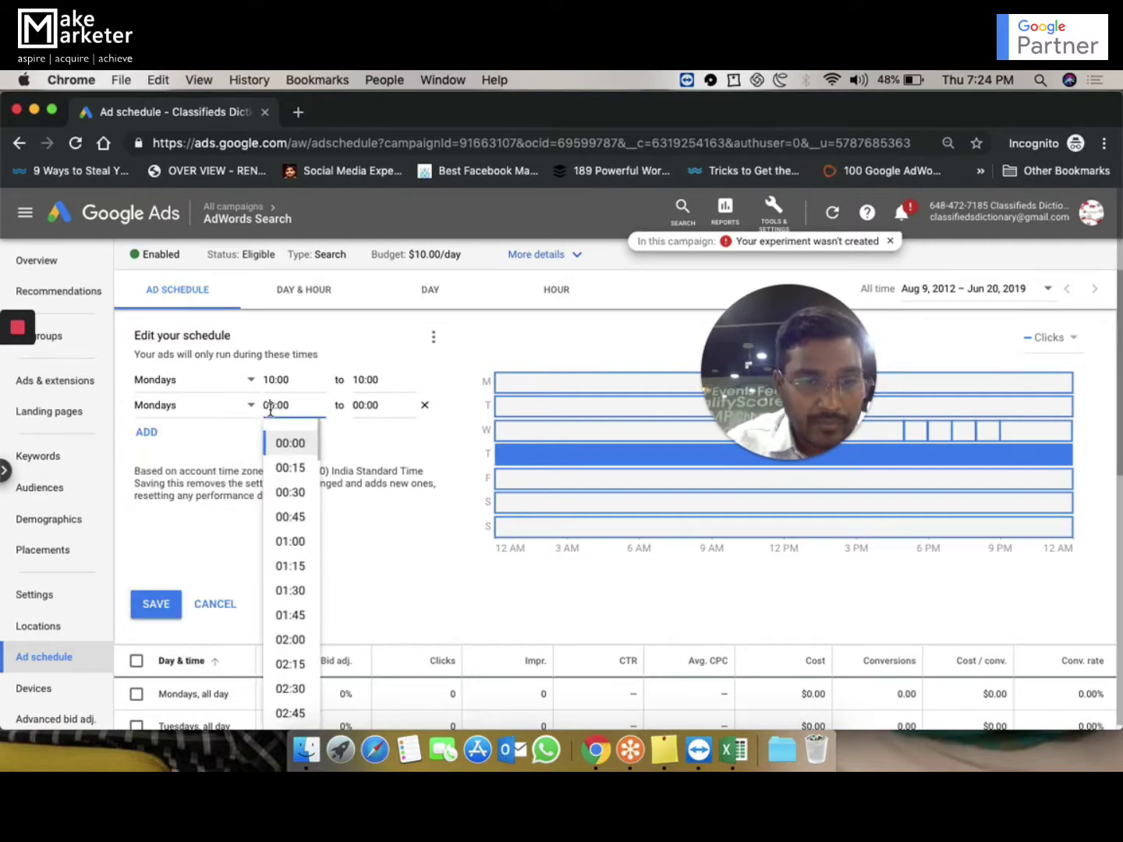
scroll(300, 662, "down", 15)
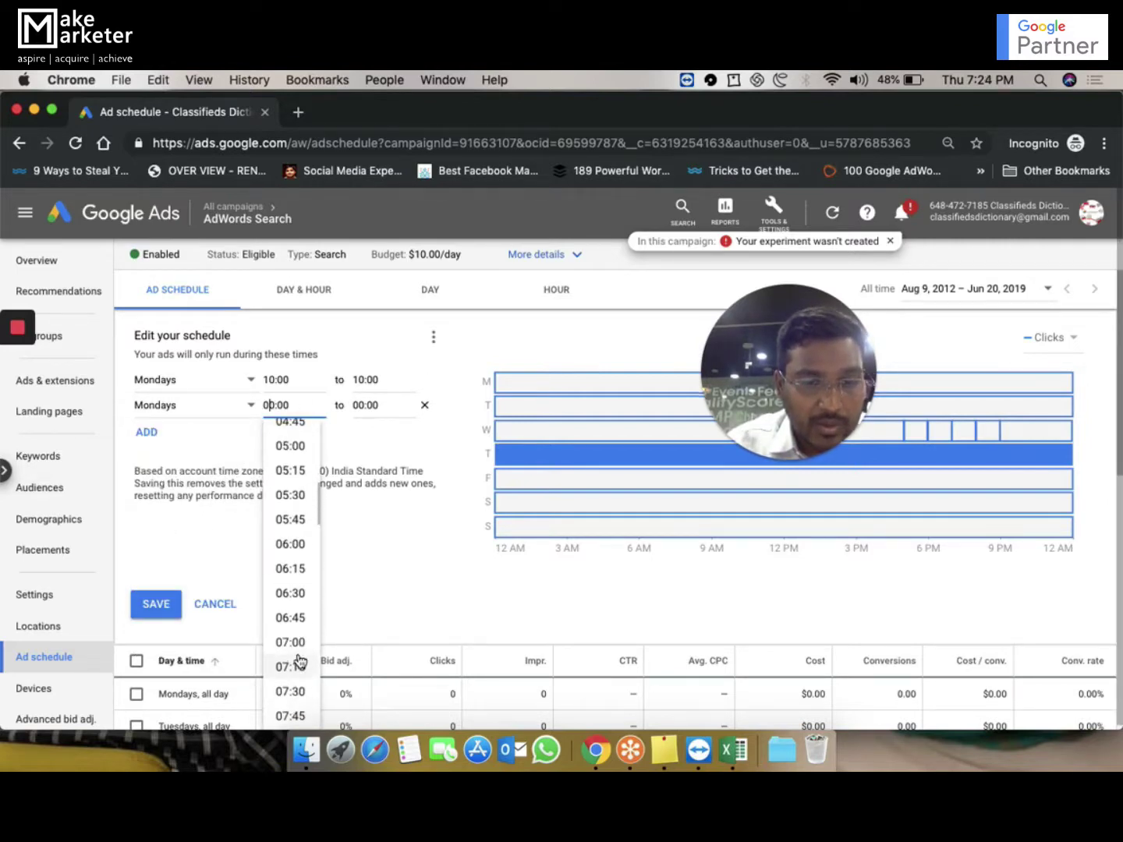
scroll(300, 661, "down", 3)
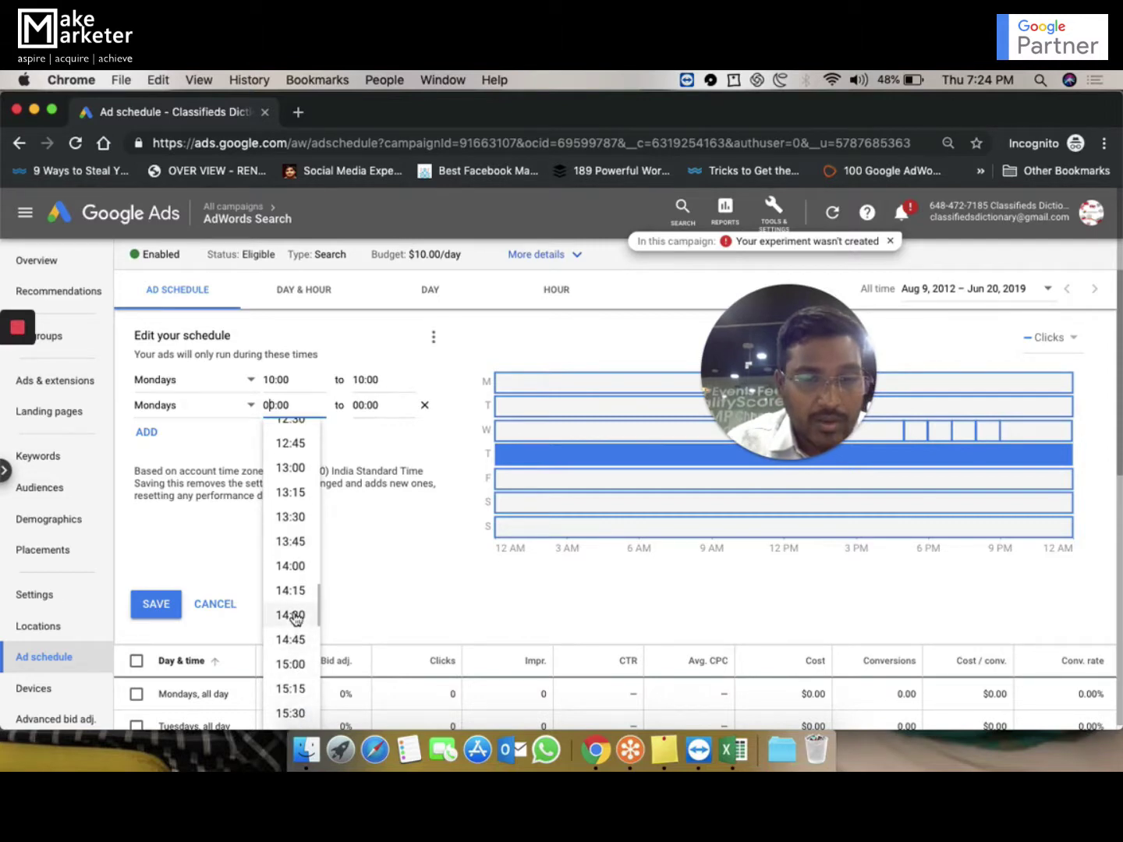
left_click(293, 615)
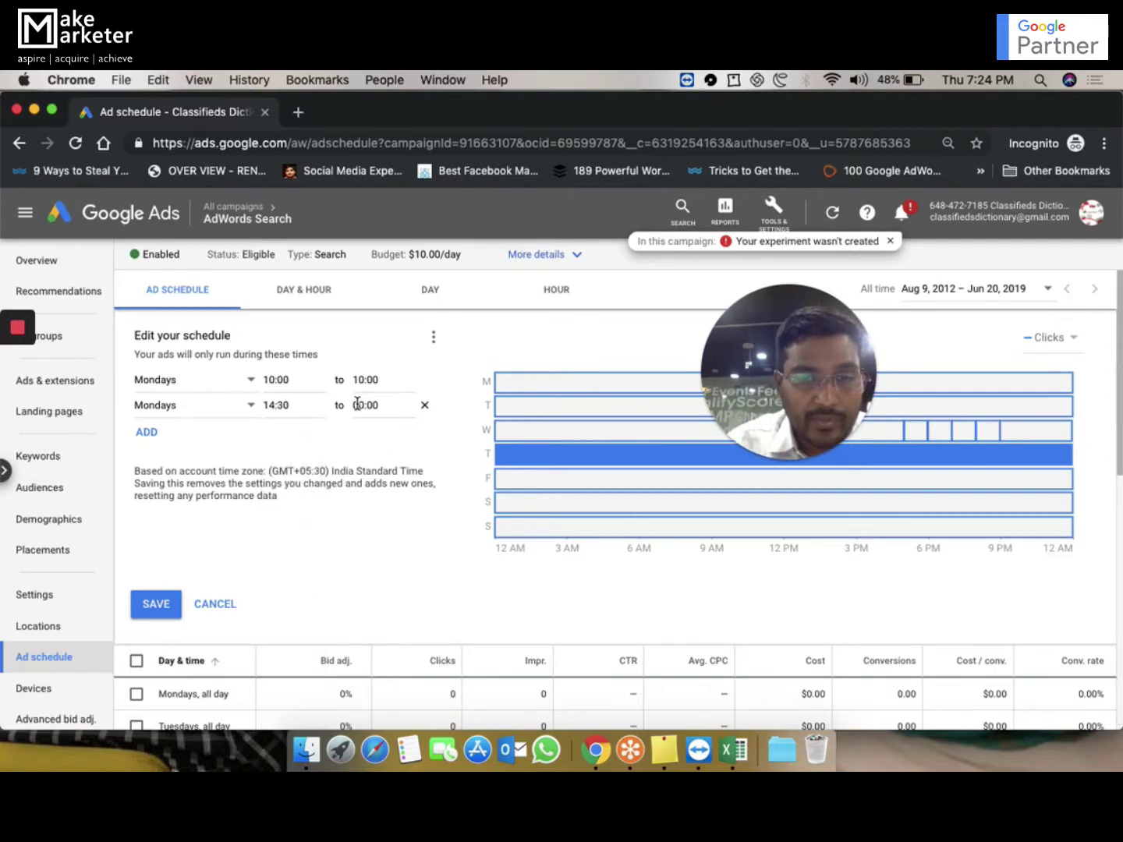
left_click(357, 403)
scroll(382, 546, "down", 16)
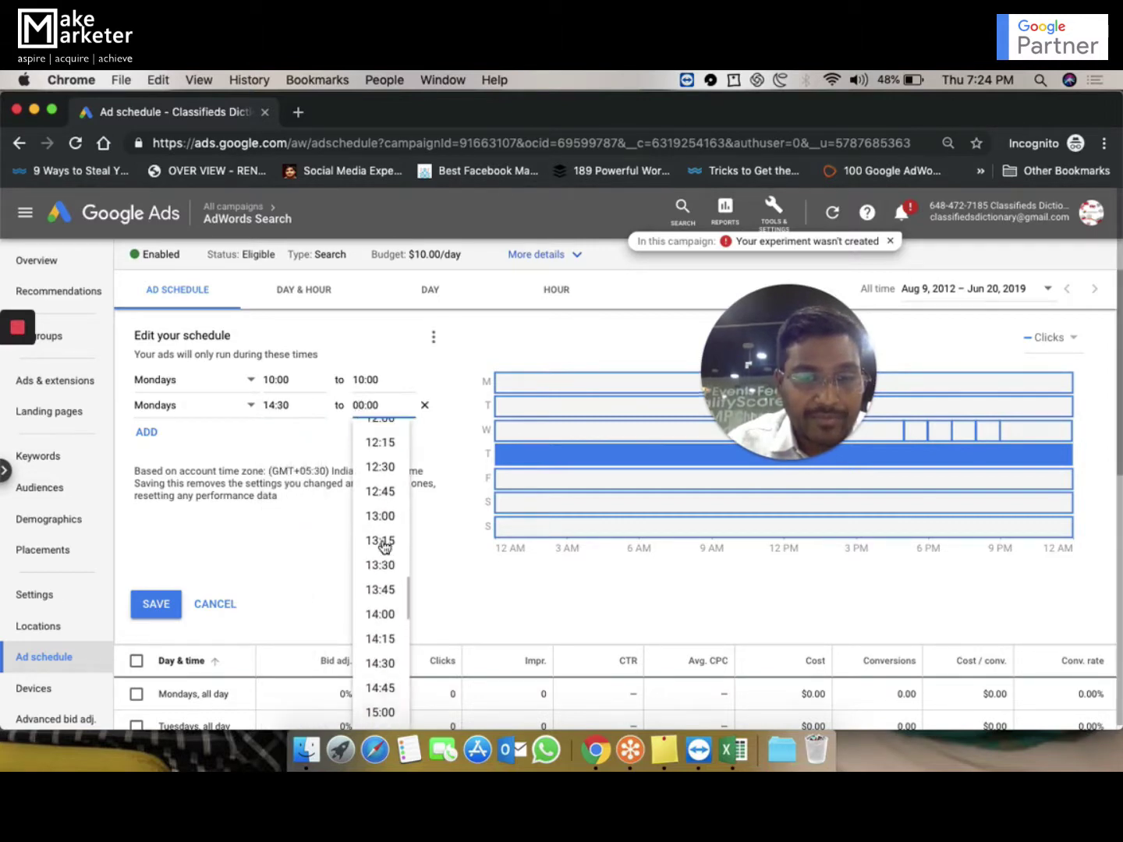
scroll(383, 546, "down", 6)
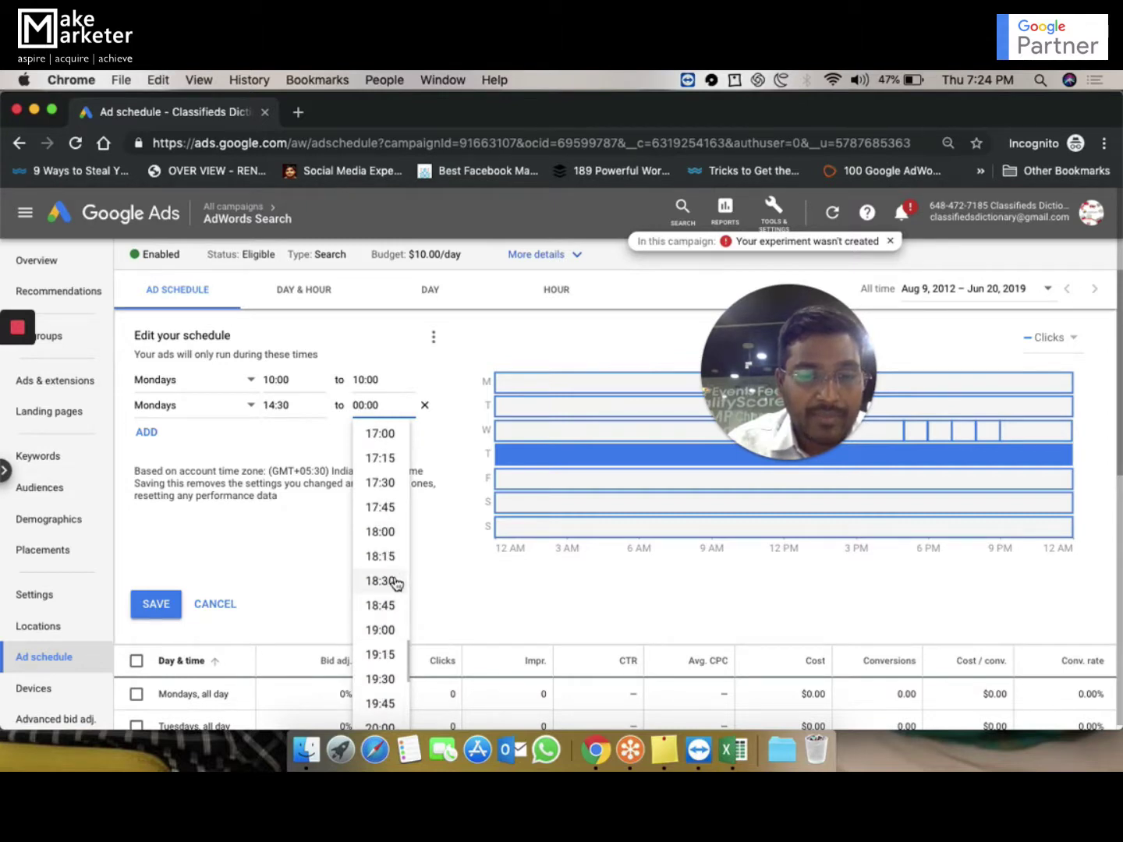
left_click(382, 581)
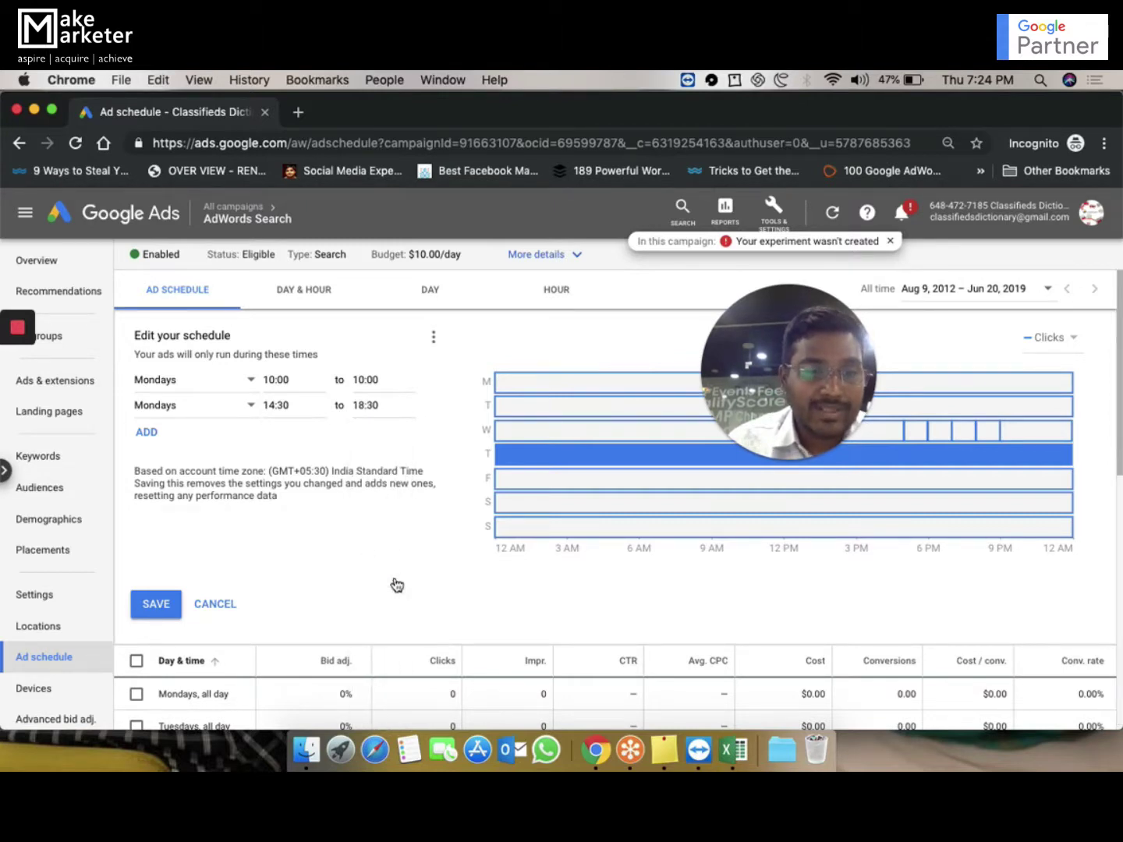
Add a third ad schedule row for Wednesdays with a start time of 11:00
left_click(150, 431)
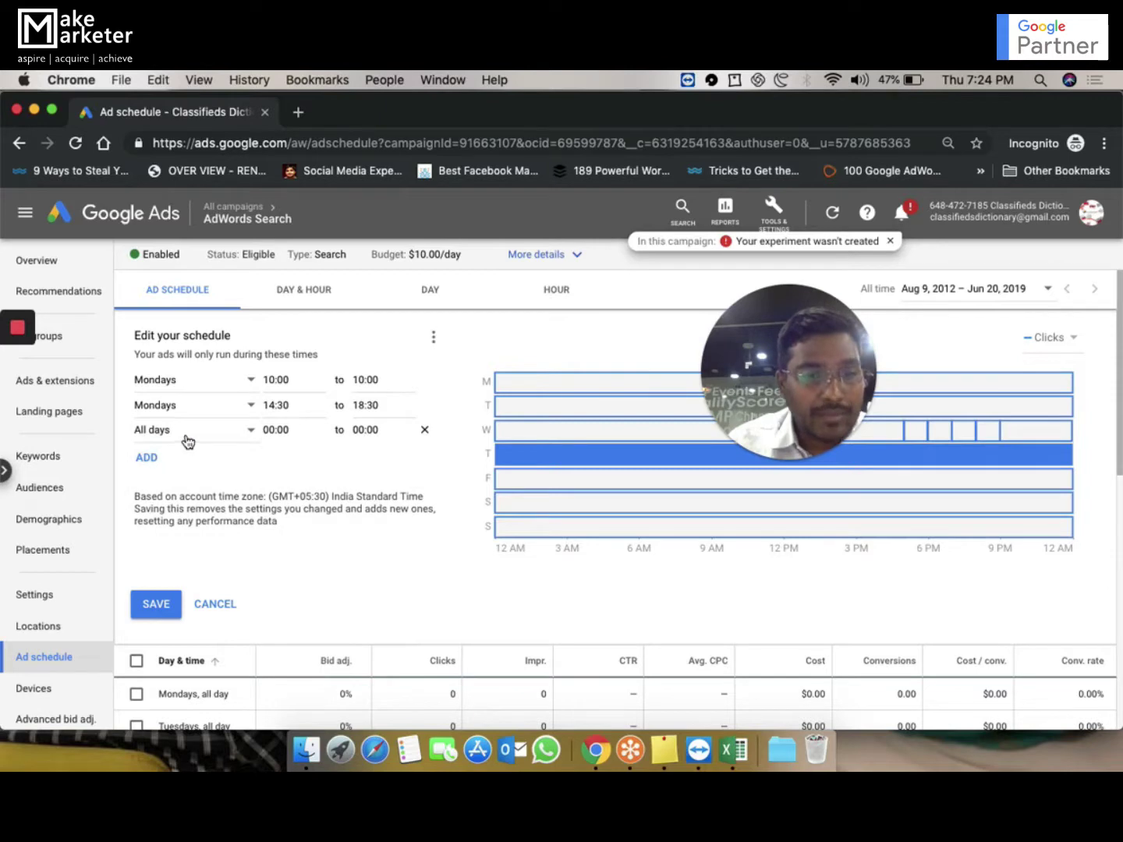
left_click(187, 439)
left_click(182, 577)
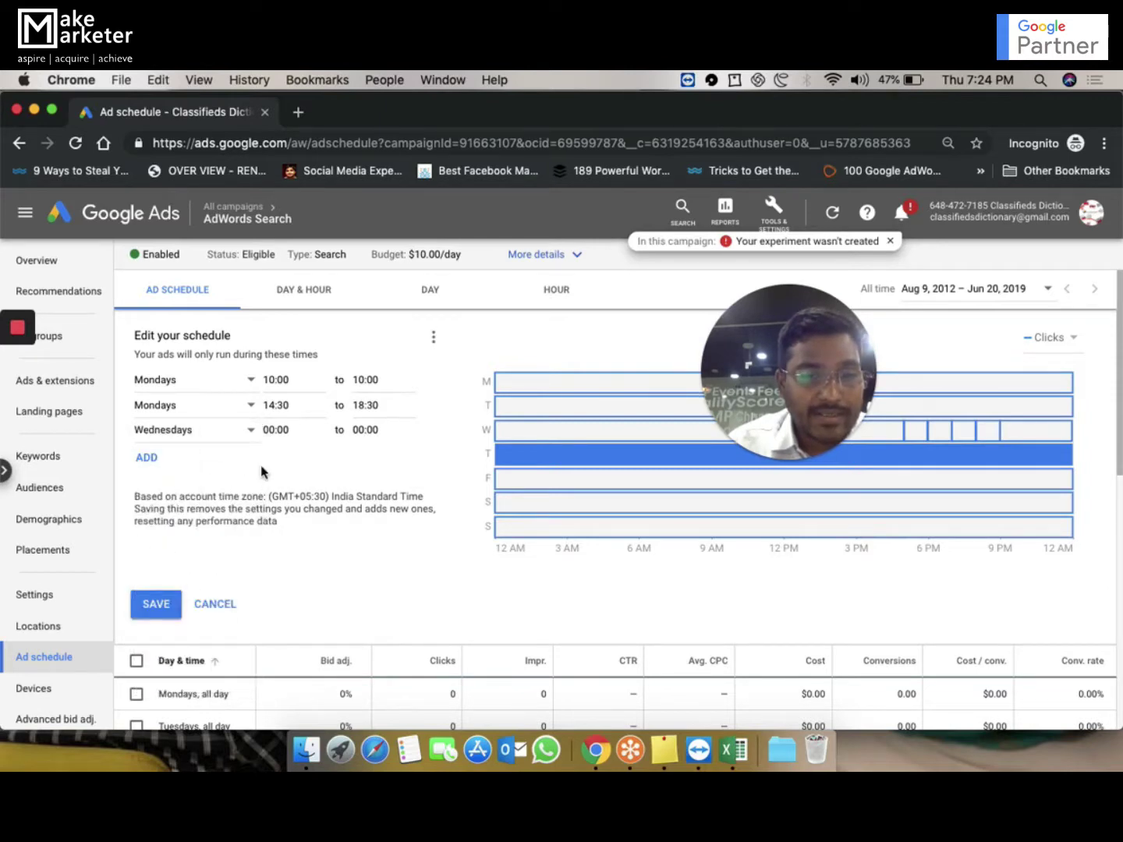
left_click(270, 430)
scroll(285, 546, "down", 10)
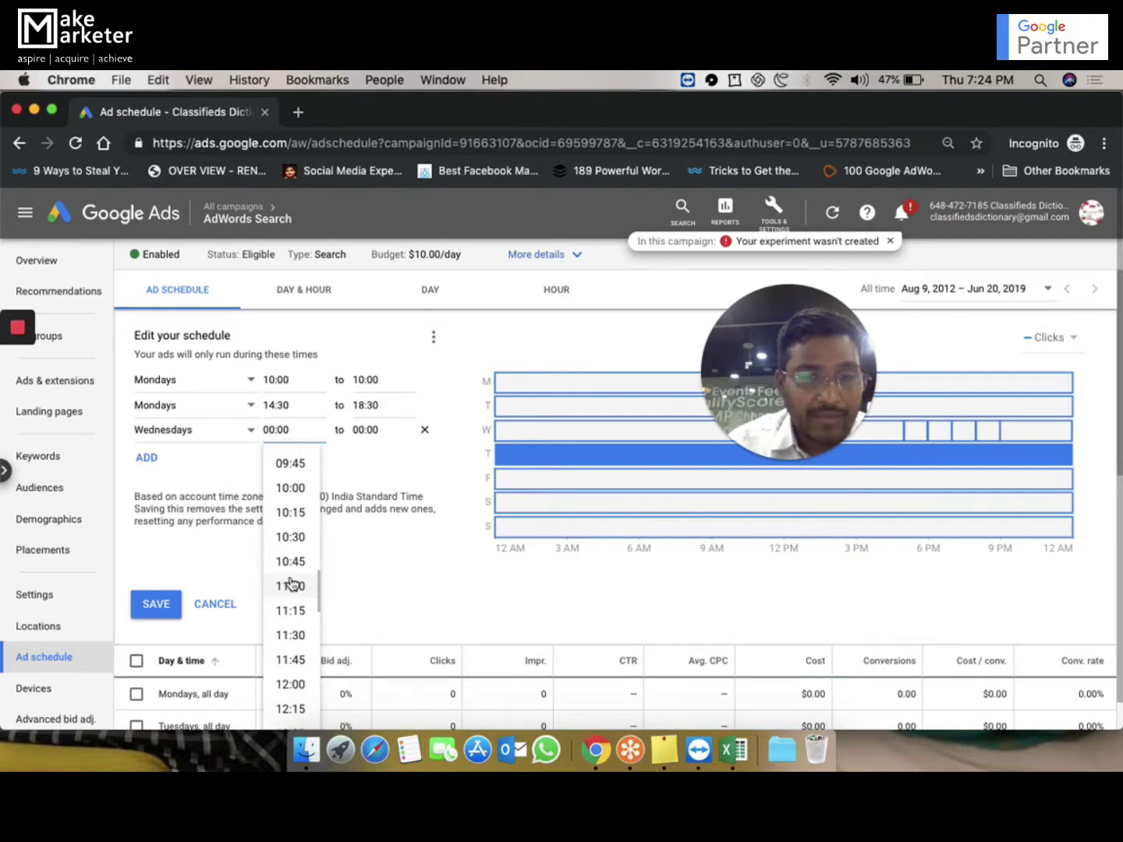
left_click(290, 588)
Set the Wednesdays row's end time to 07:00
left_click(371, 430)
scroll(381, 640, "down", 5)
left_click(381, 634)
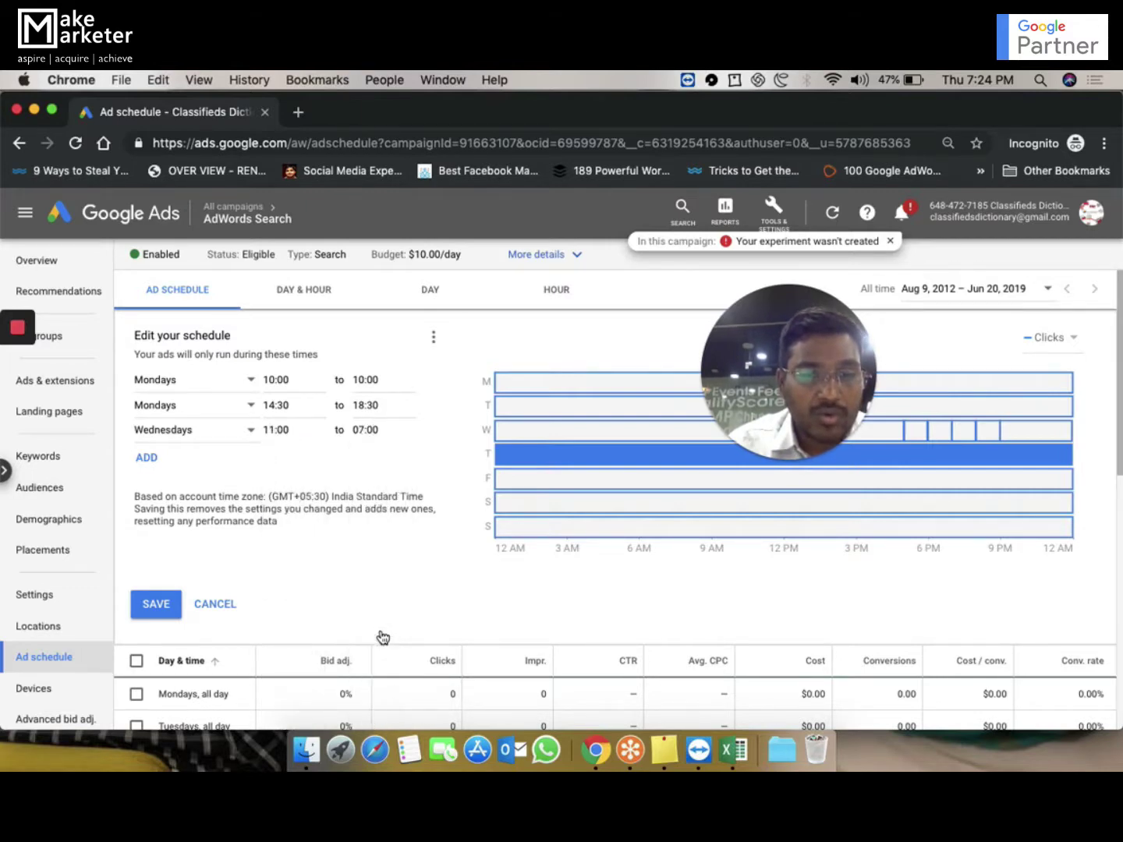
Set the Wednesdays row's end time to 20:00
left_click(372, 430)
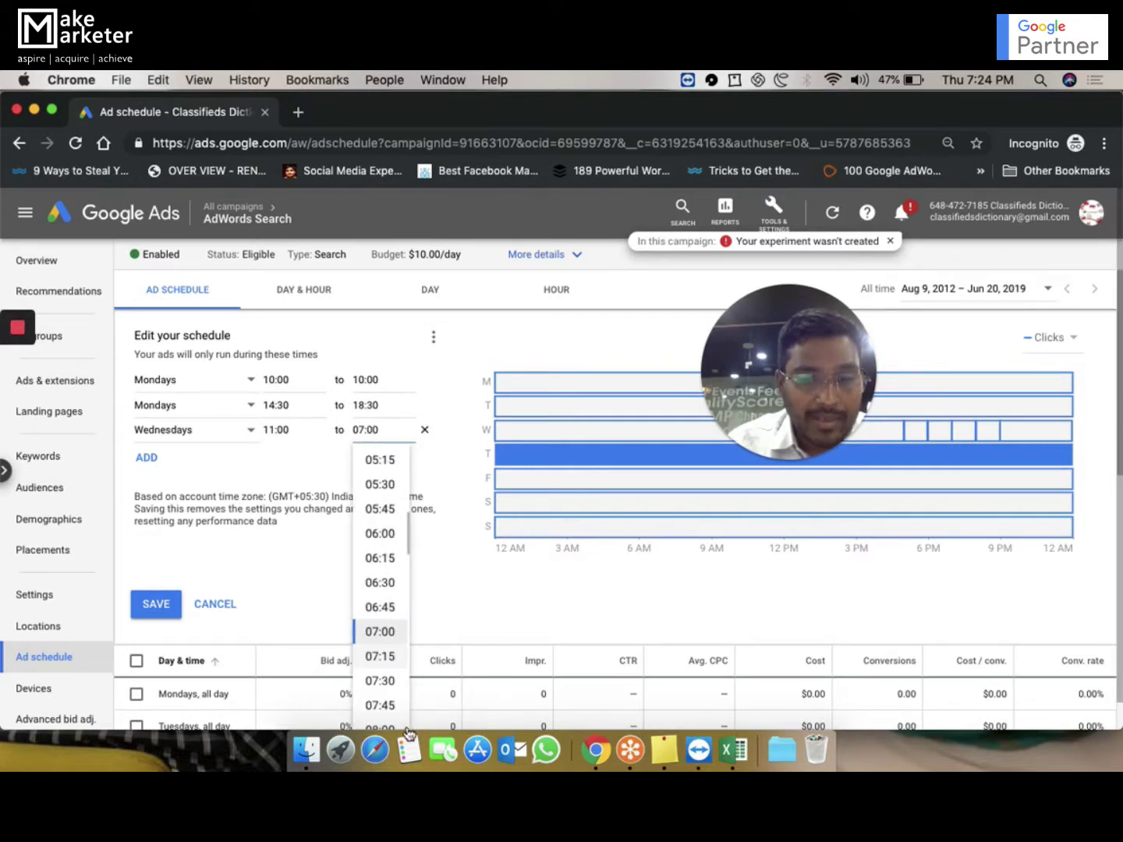
scroll(401, 709, "down", 8)
scroll(401, 710, "down", 5)
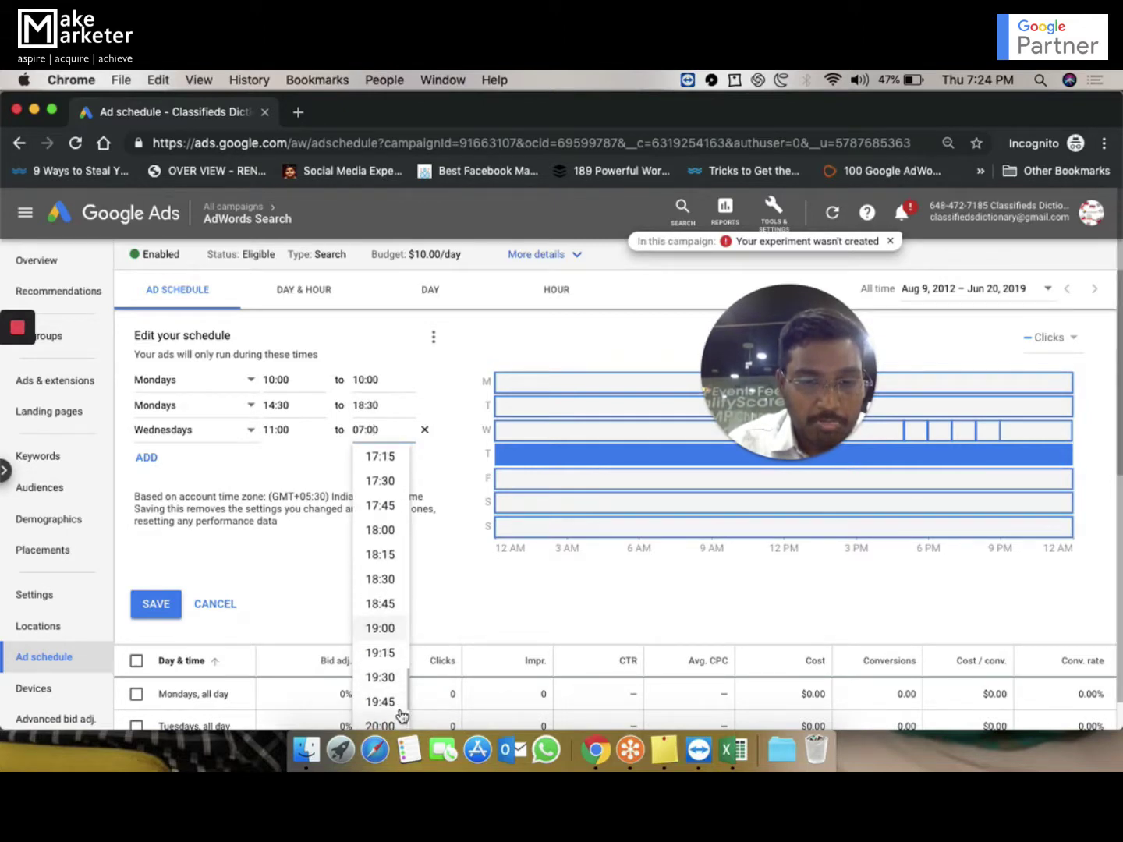
left_click(381, 725)
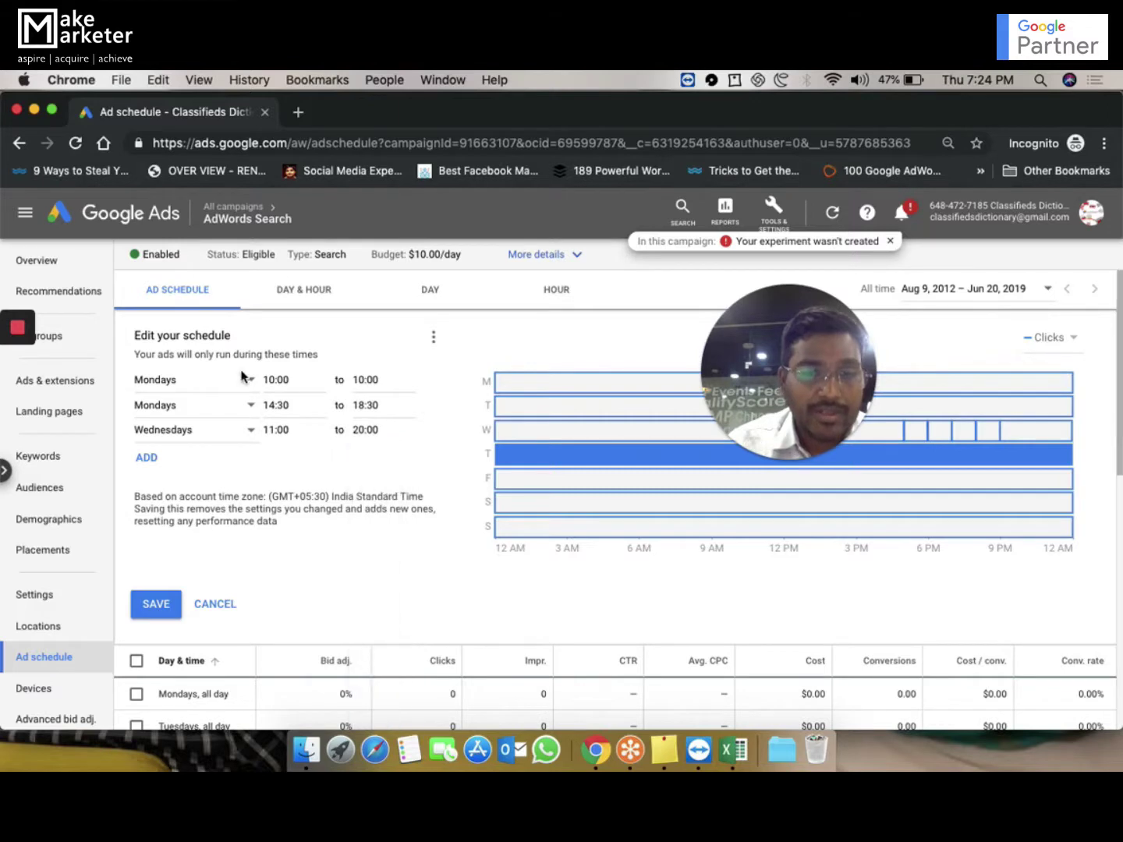
Add a fourth ad schedule row for Fridays from 10:00 to 14:30
left_click(148, 458)
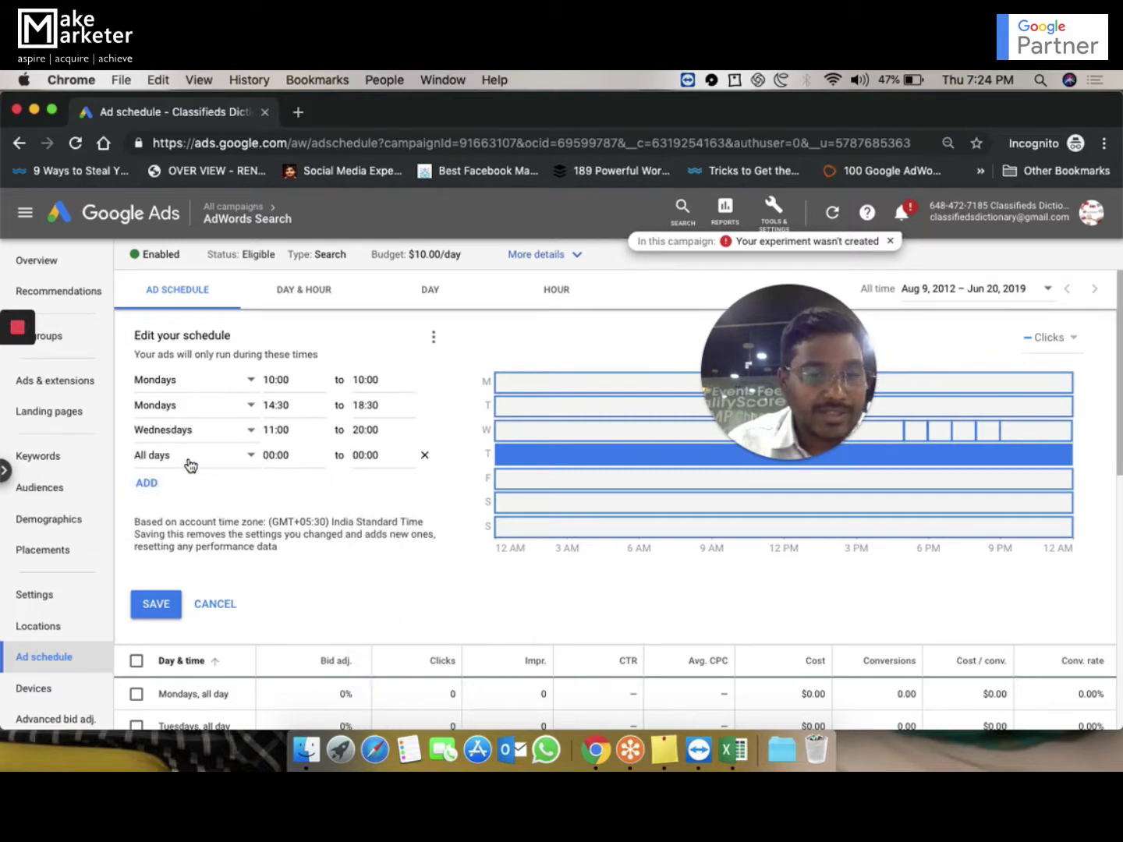
left_click(191, 460)
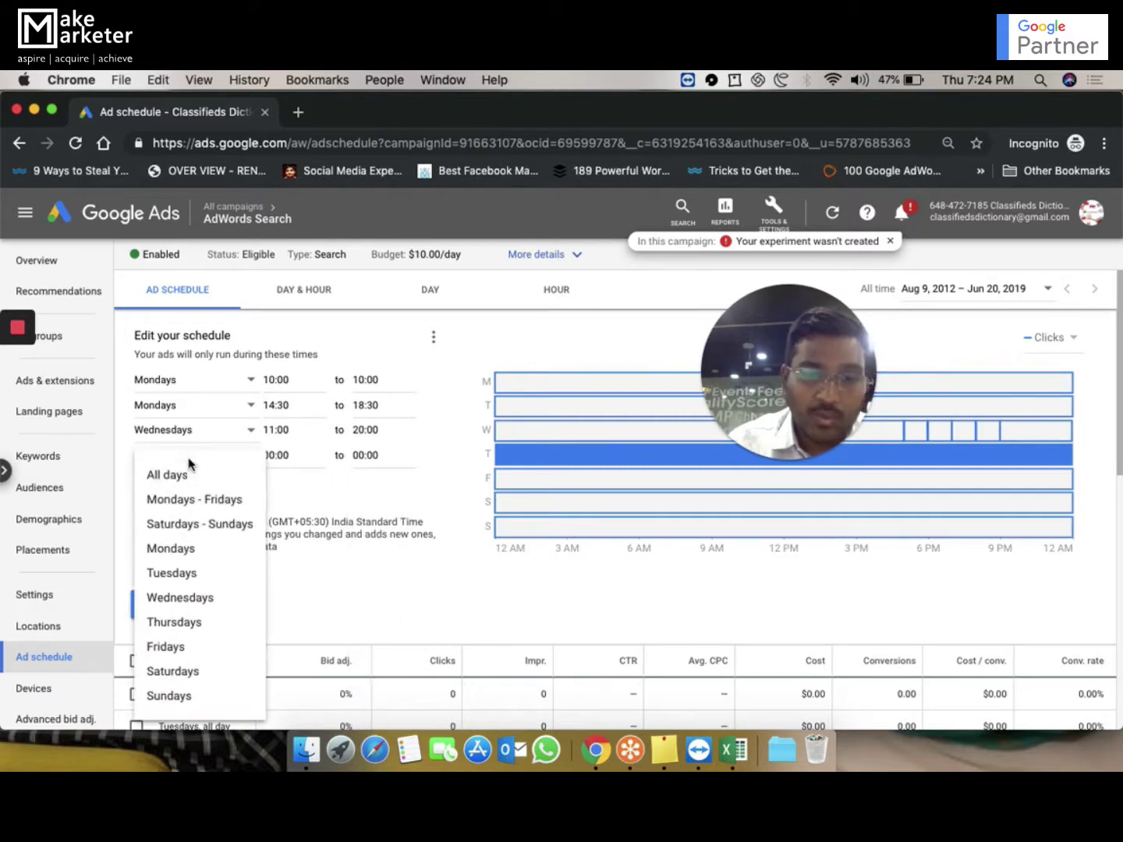
left_click(178, 658)
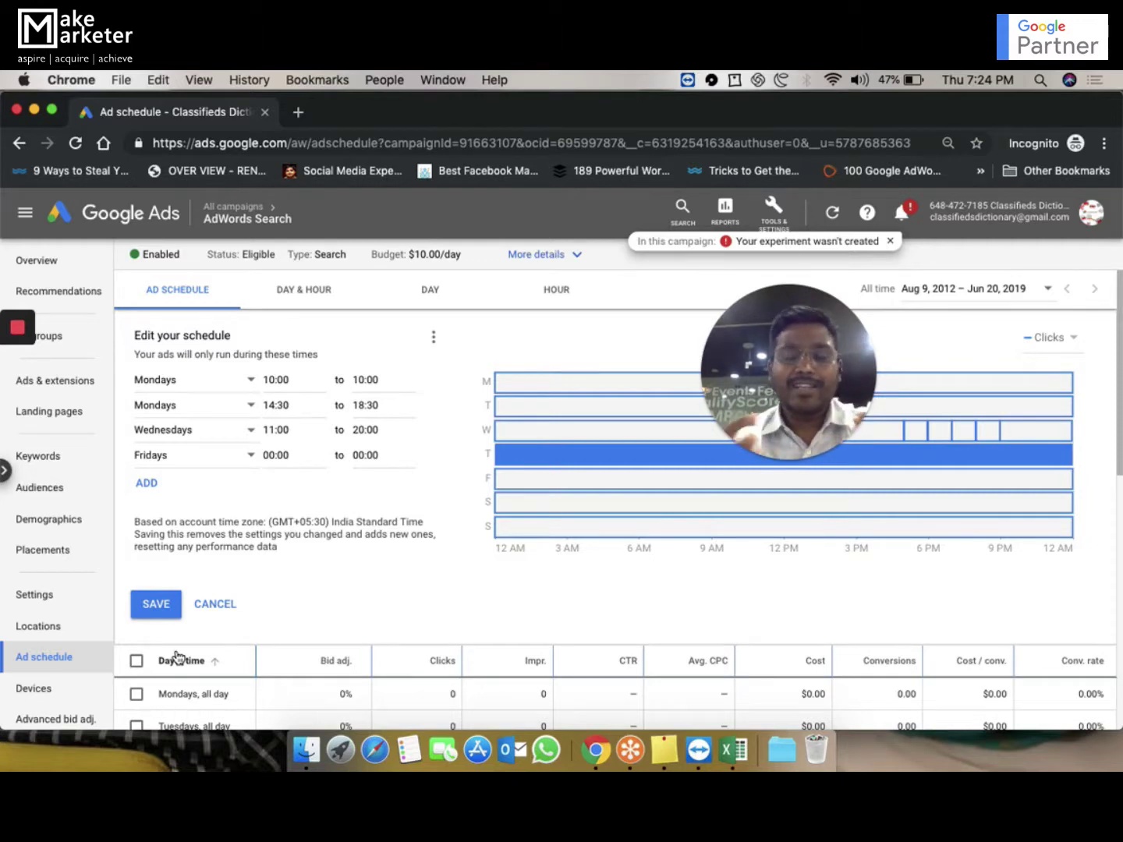
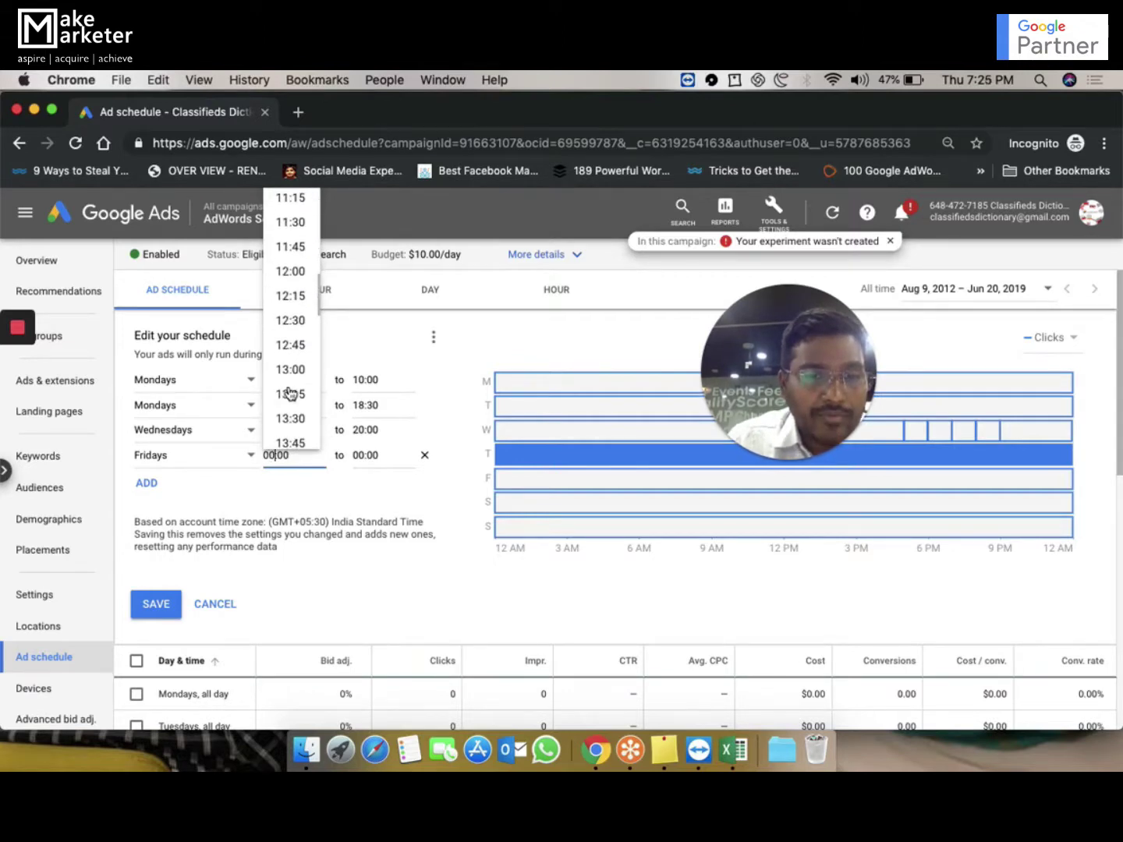
scroll(290, 265, "up", 3)
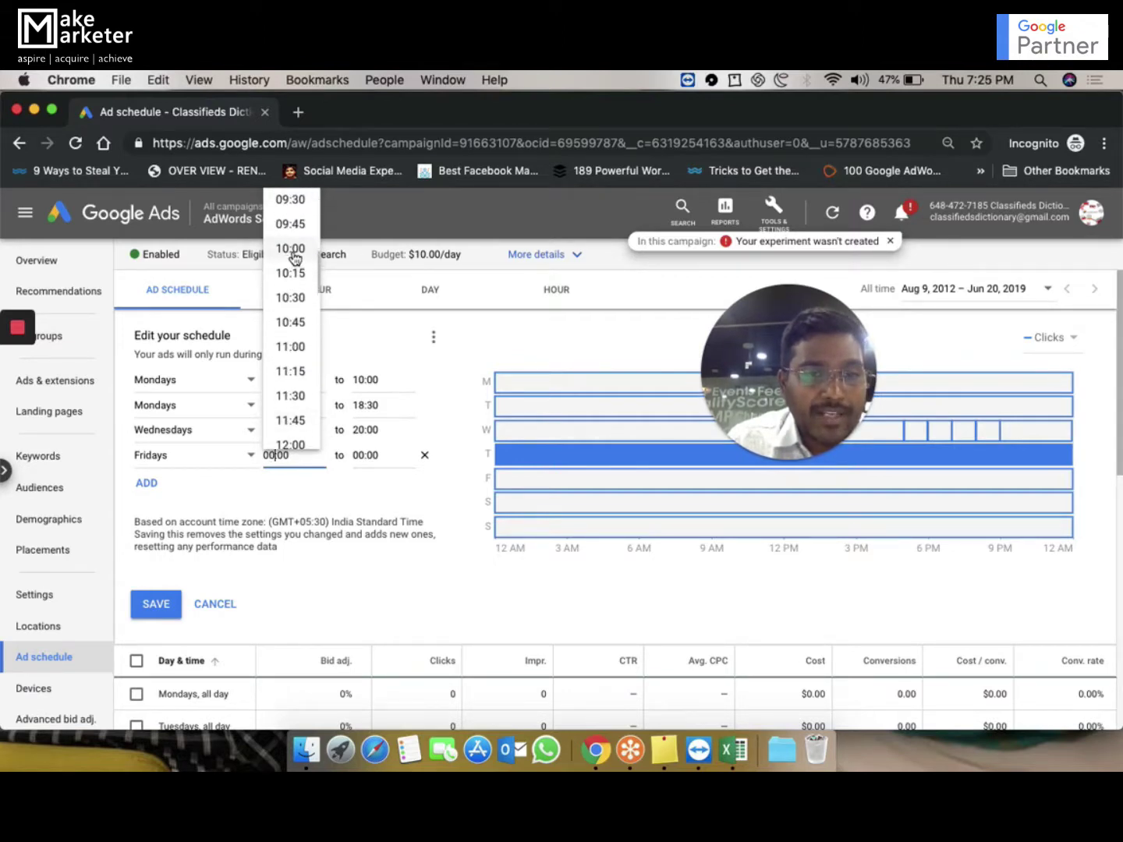
left_click(291, 249)
left_click(363, 453)
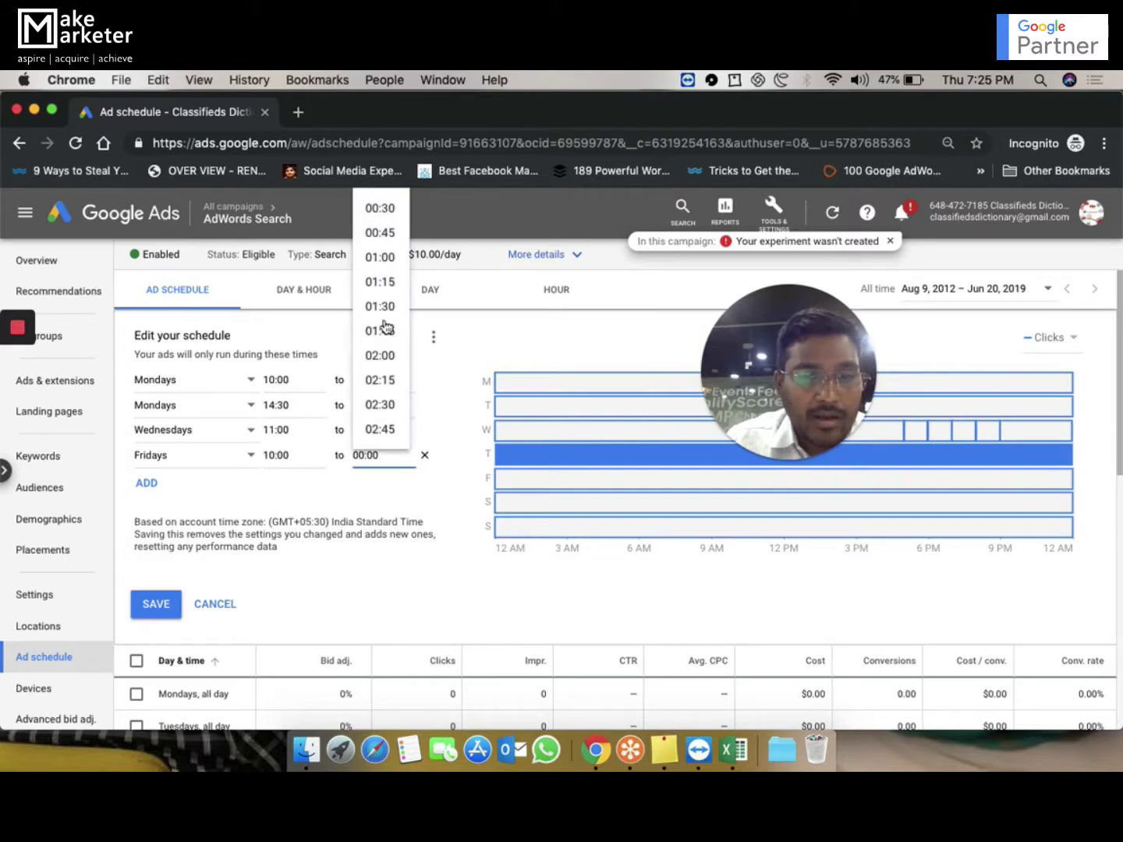
scroll(383, 396, "down", 15)
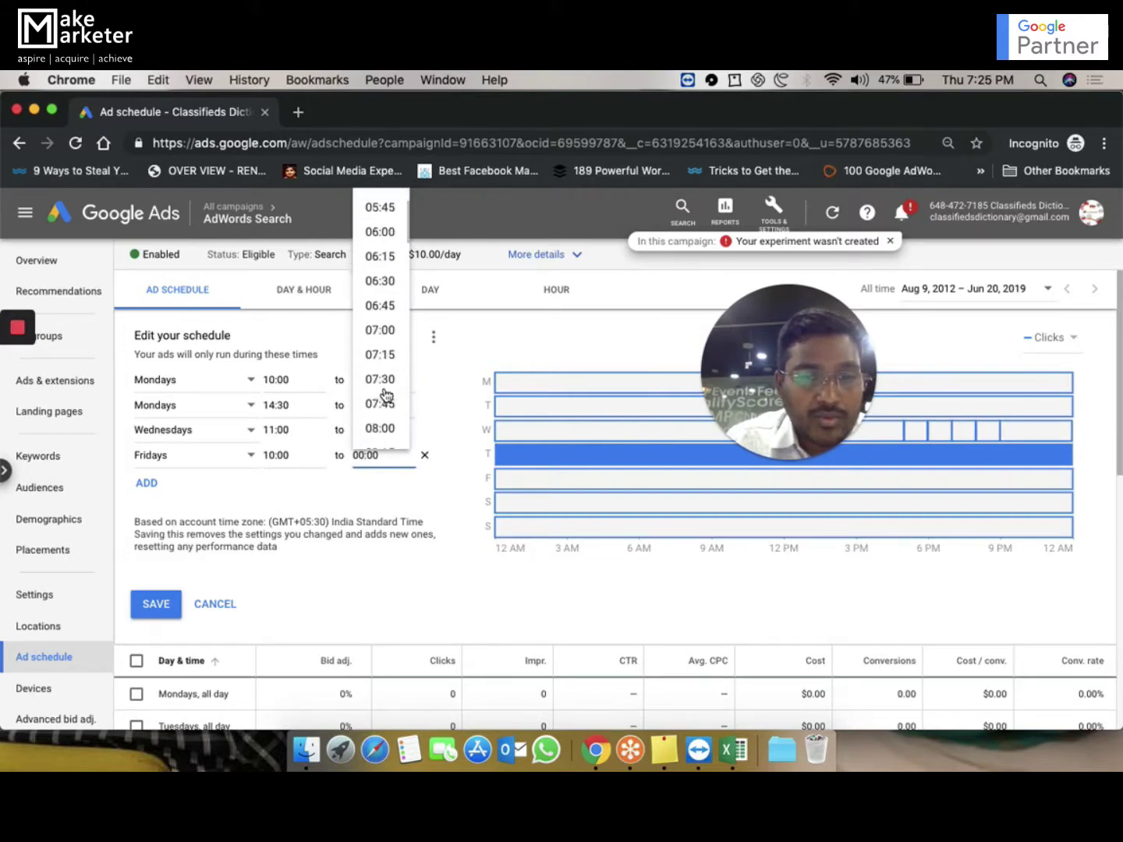
scroll(384, 396, "down", 2)
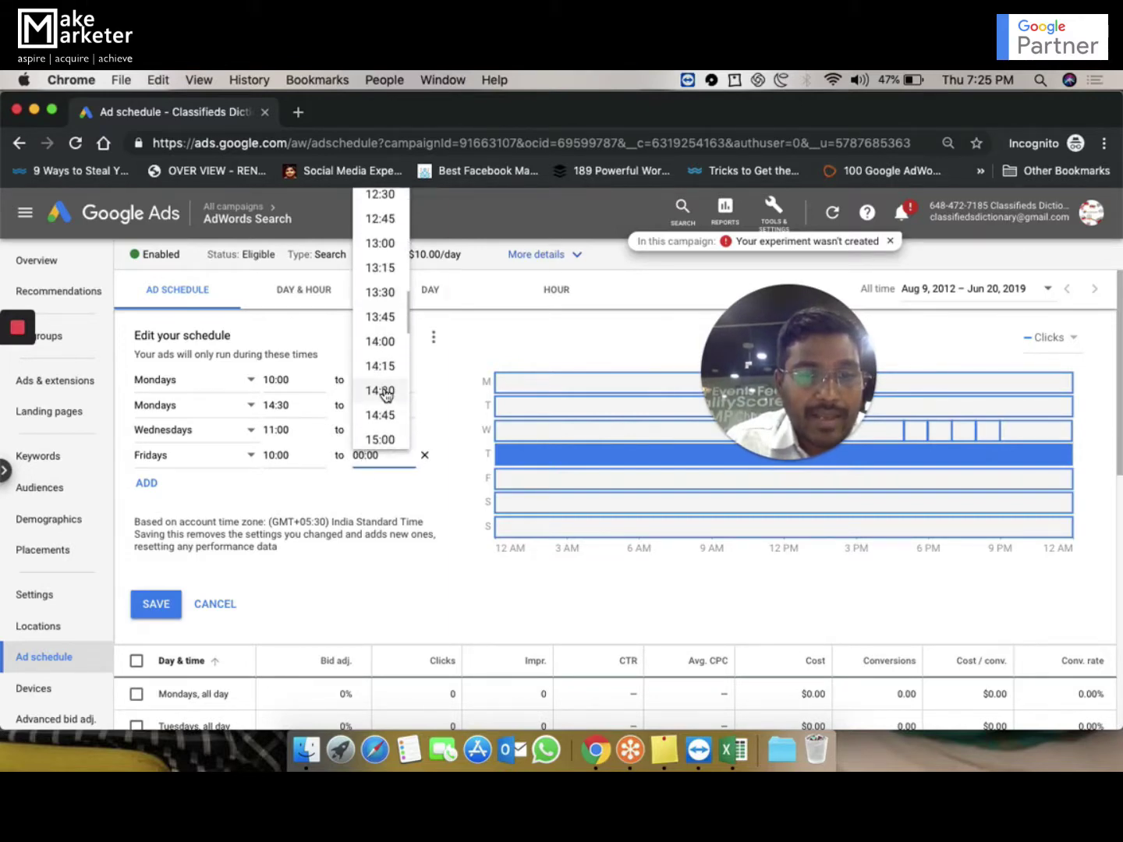
left_click(383, 391)
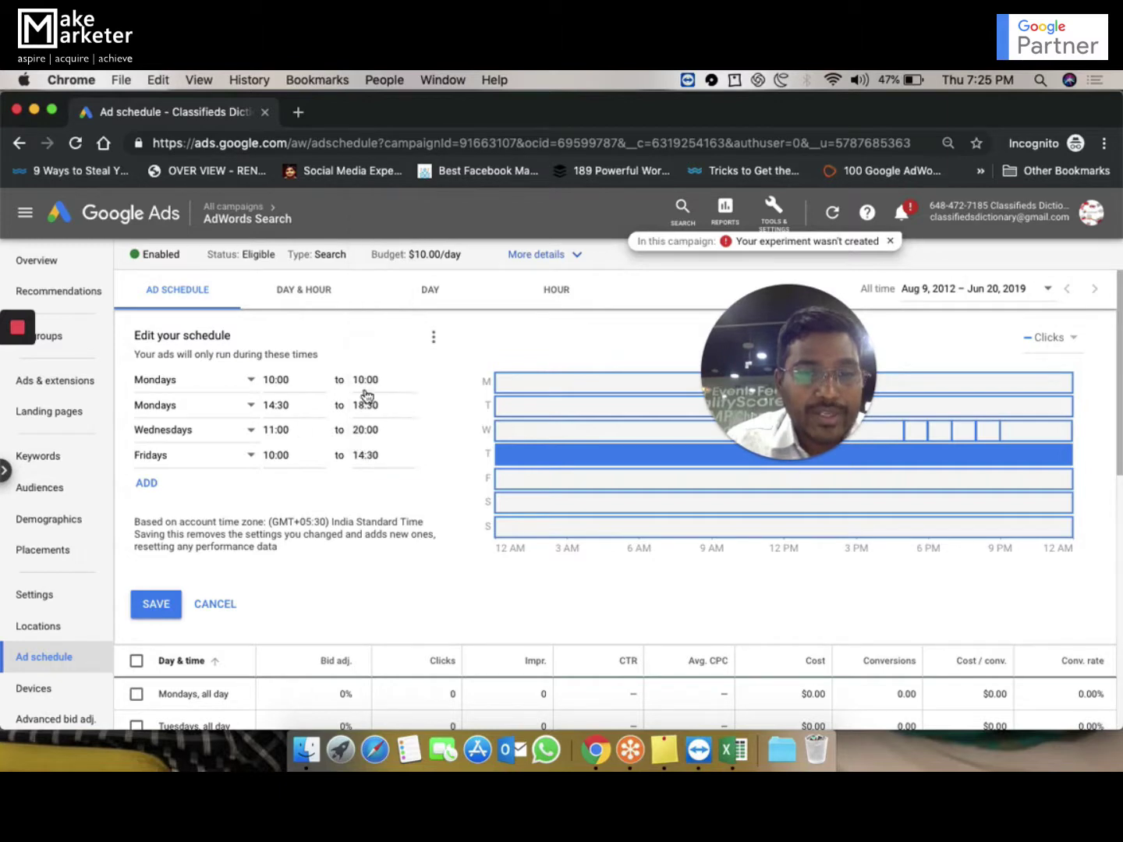
Add a second Fridays row from 17:00 to 22:00 and try to save the ad schedule
left_click(165, 489)
left_click(171, 484)
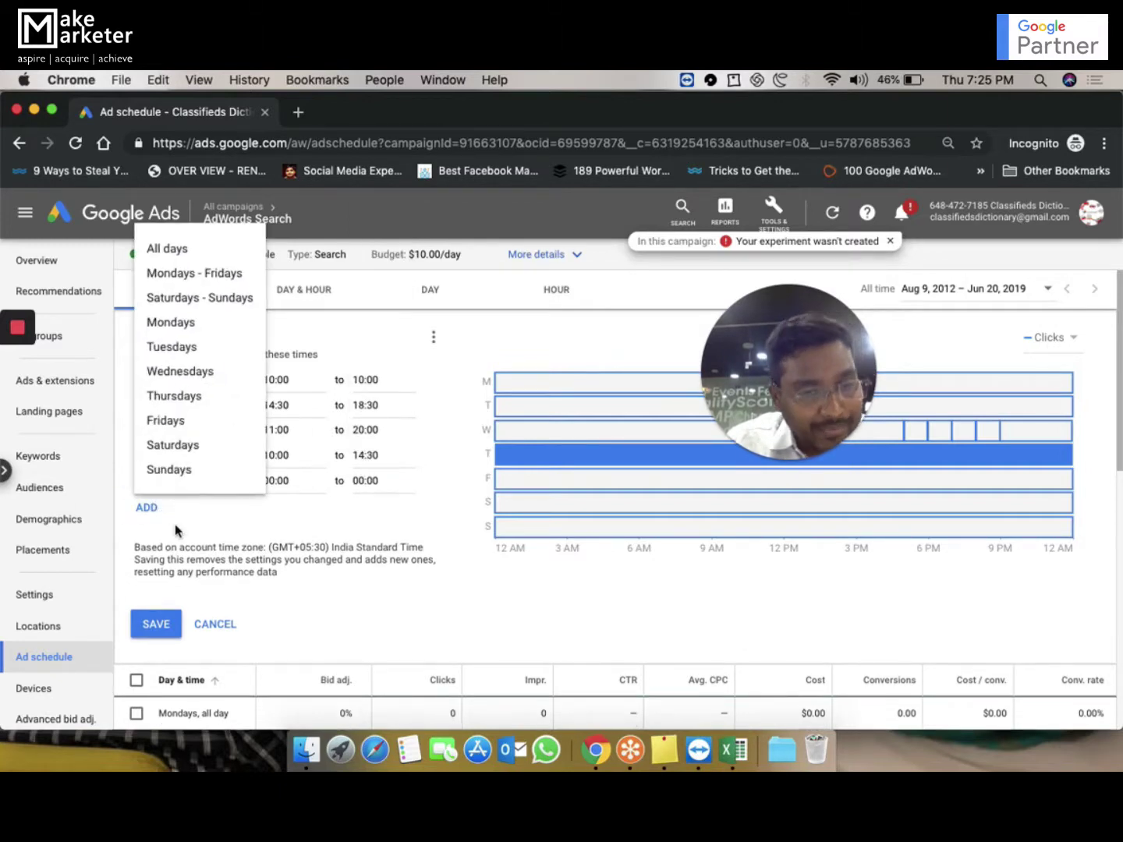
left_click(186, 424)
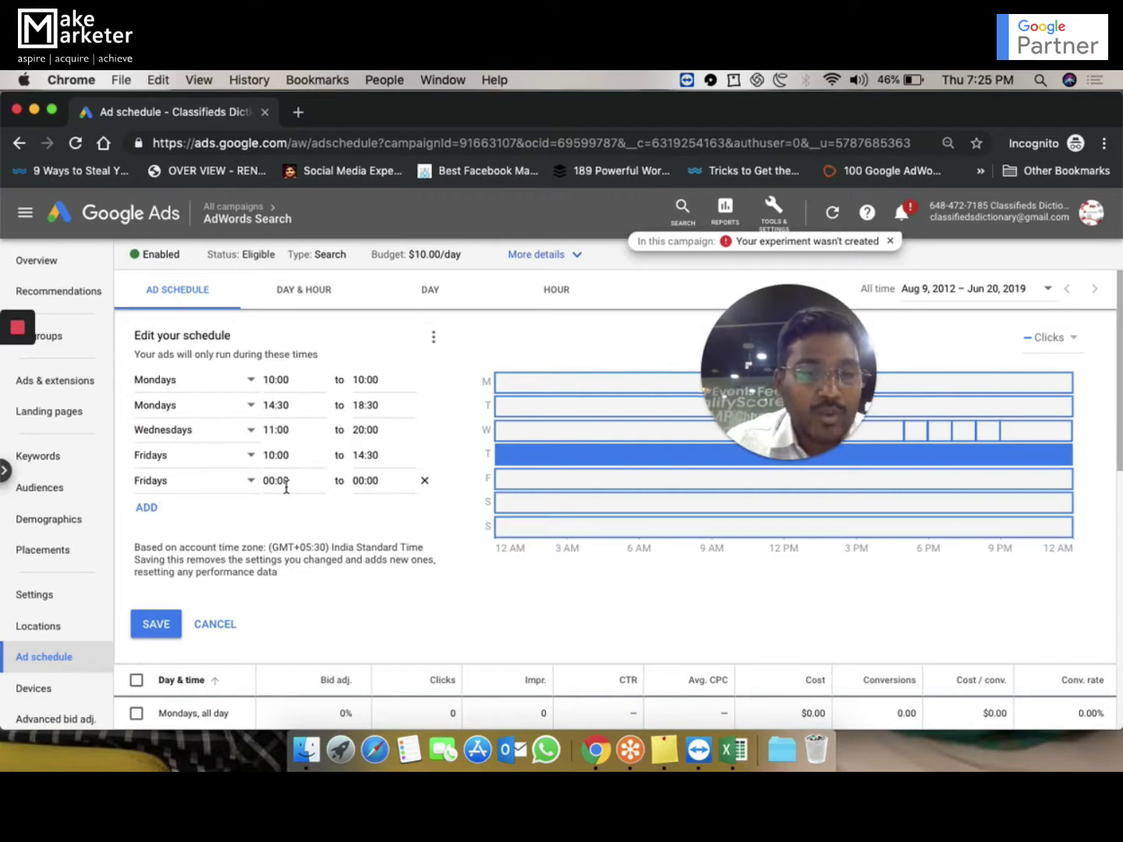
left_click(286, 484)
scroll(319, 353, "down", 10)
scroll(319, 356, "down", 6)
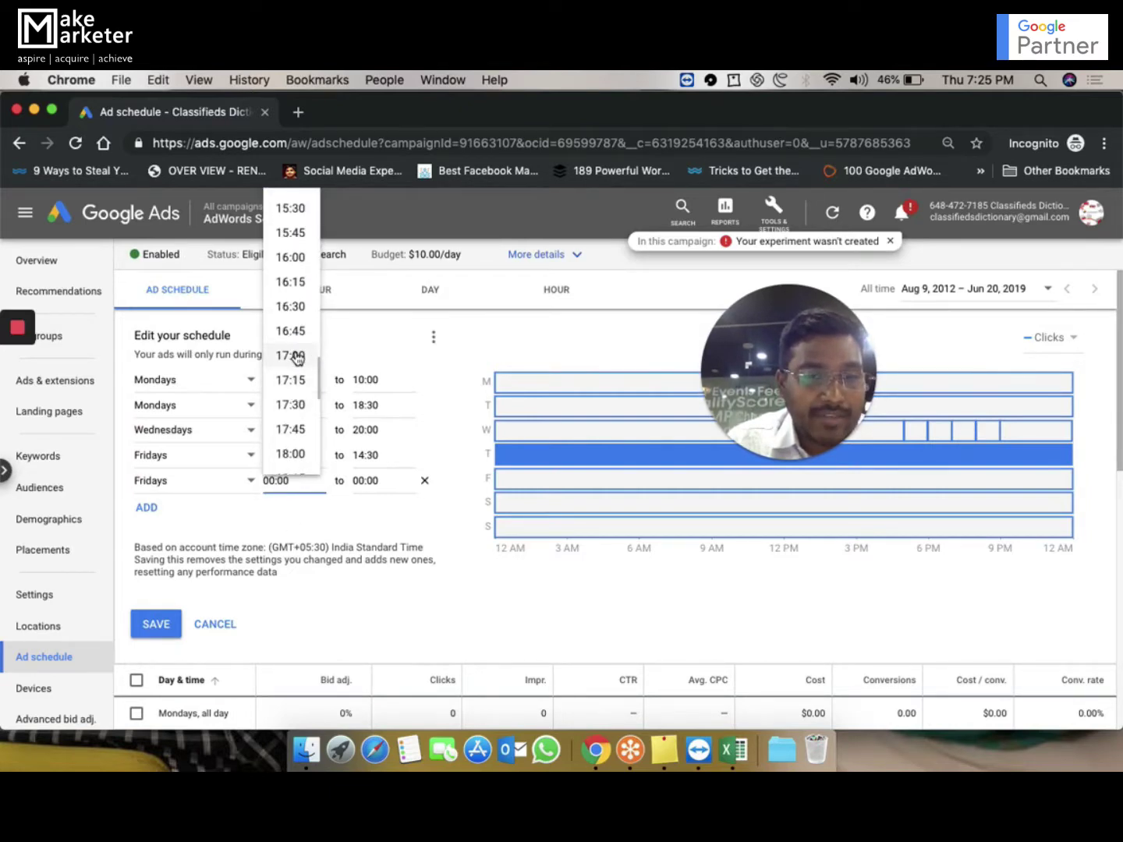
left_click(297, 357)
left_click(366, 481)
scroll(388, 400, "down", 20)
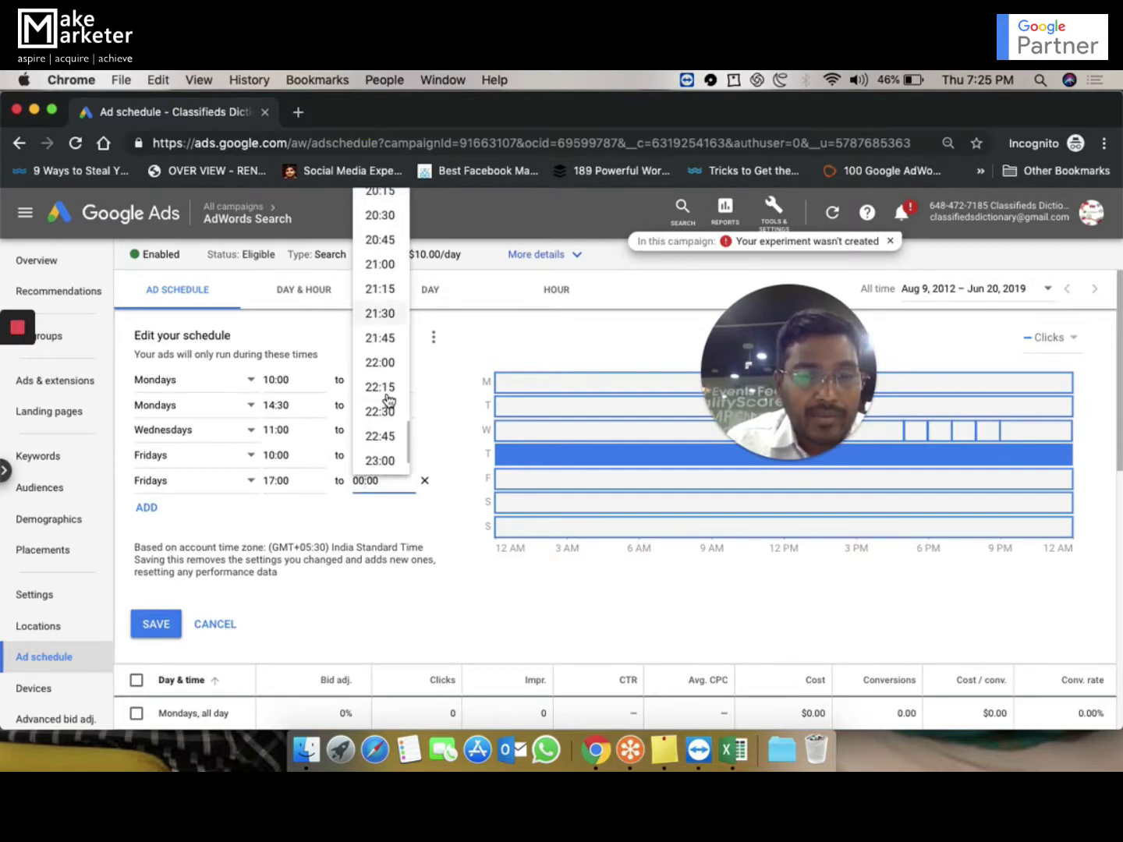
left_click(378, 380)
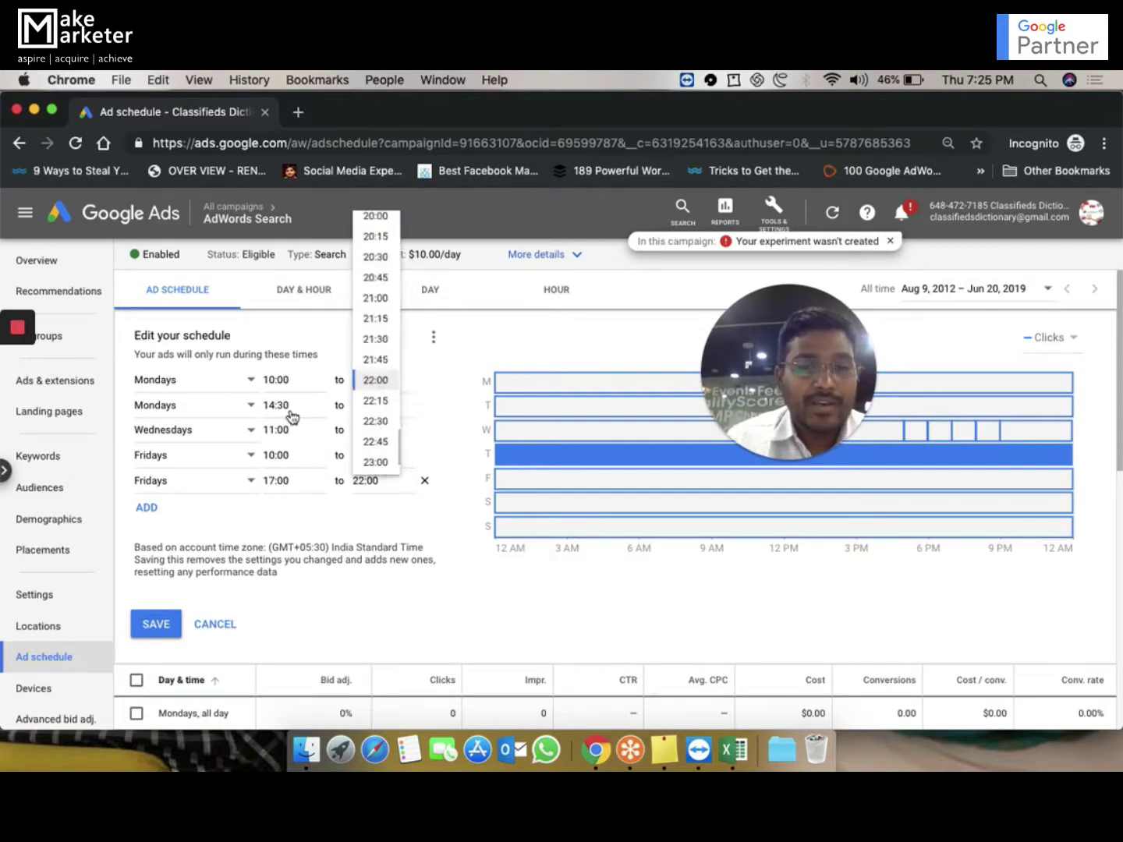
left_click(155, 624)
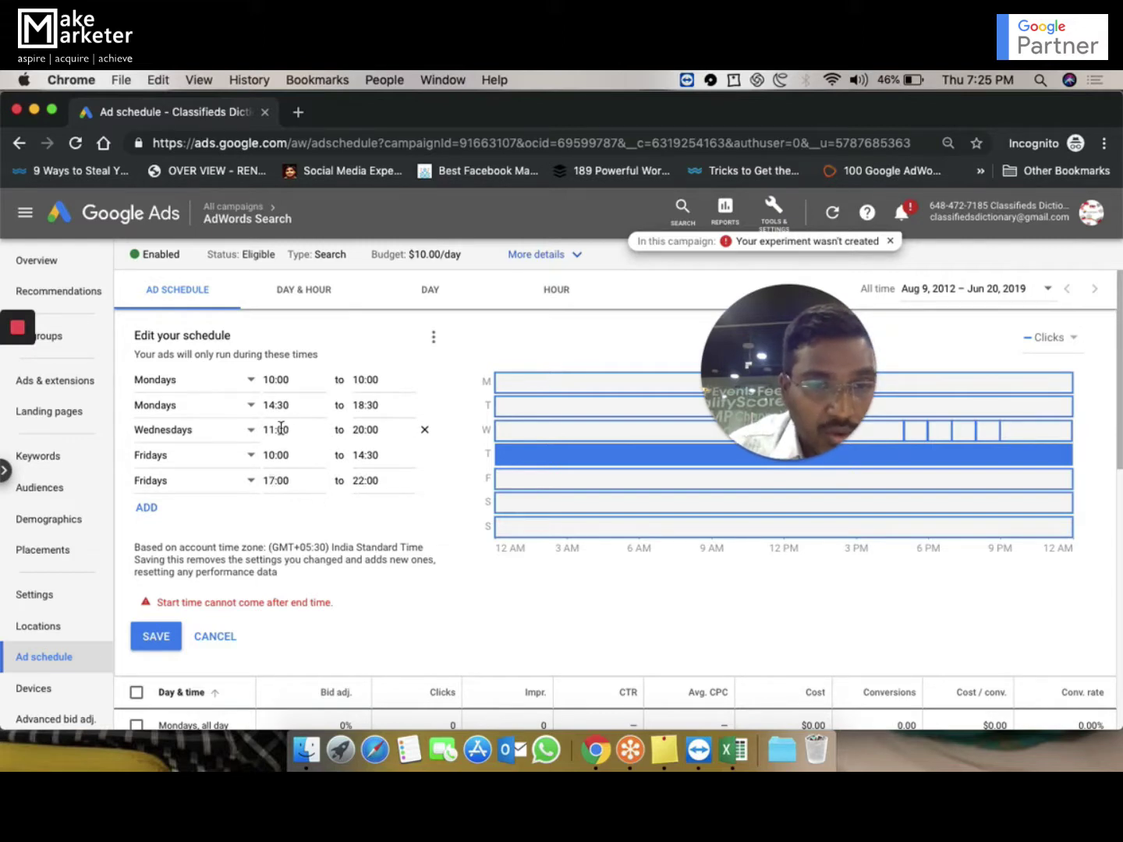
Set the first Mondays row's end time to 13:00 and try to save the ad schedule
left_click(362, 383)
scroll(371, 503, "down", 10)
scroll(372, 502, "down", 2)
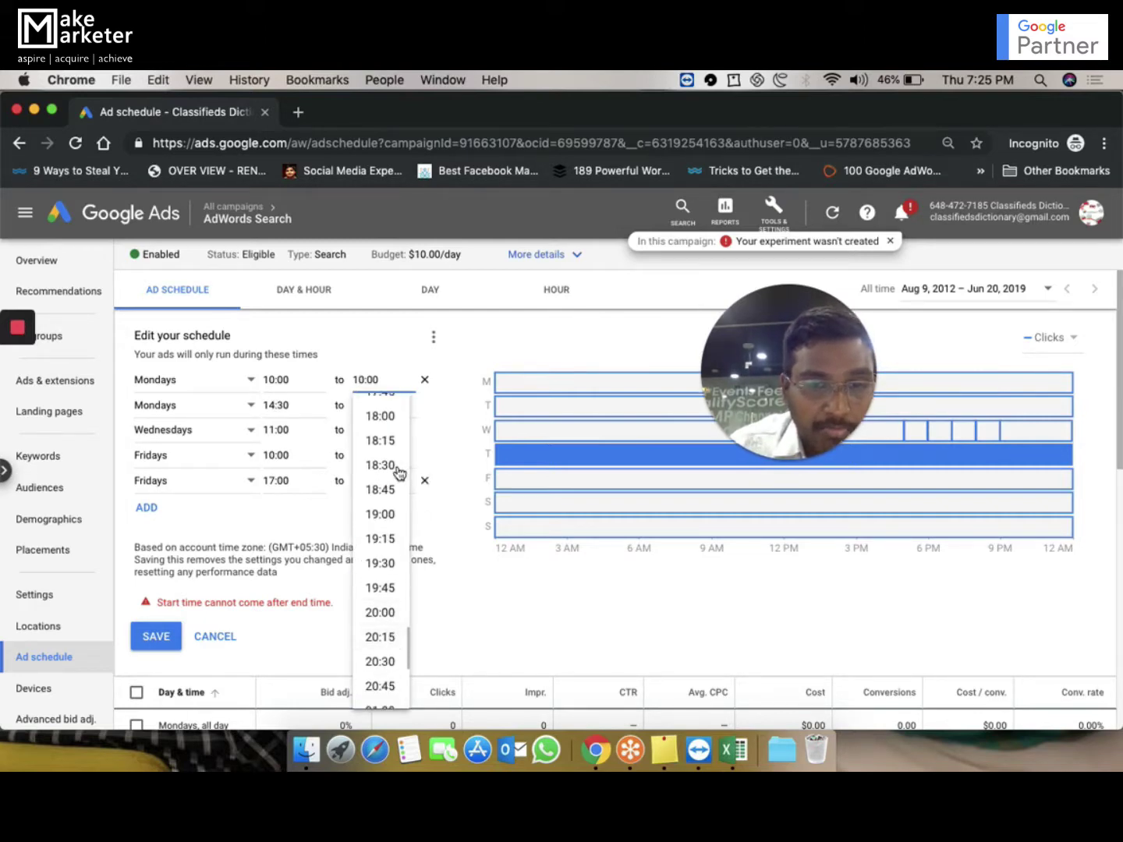
scroll(399, 468, "up", 5)
scroll(387, 458, "up", 8)
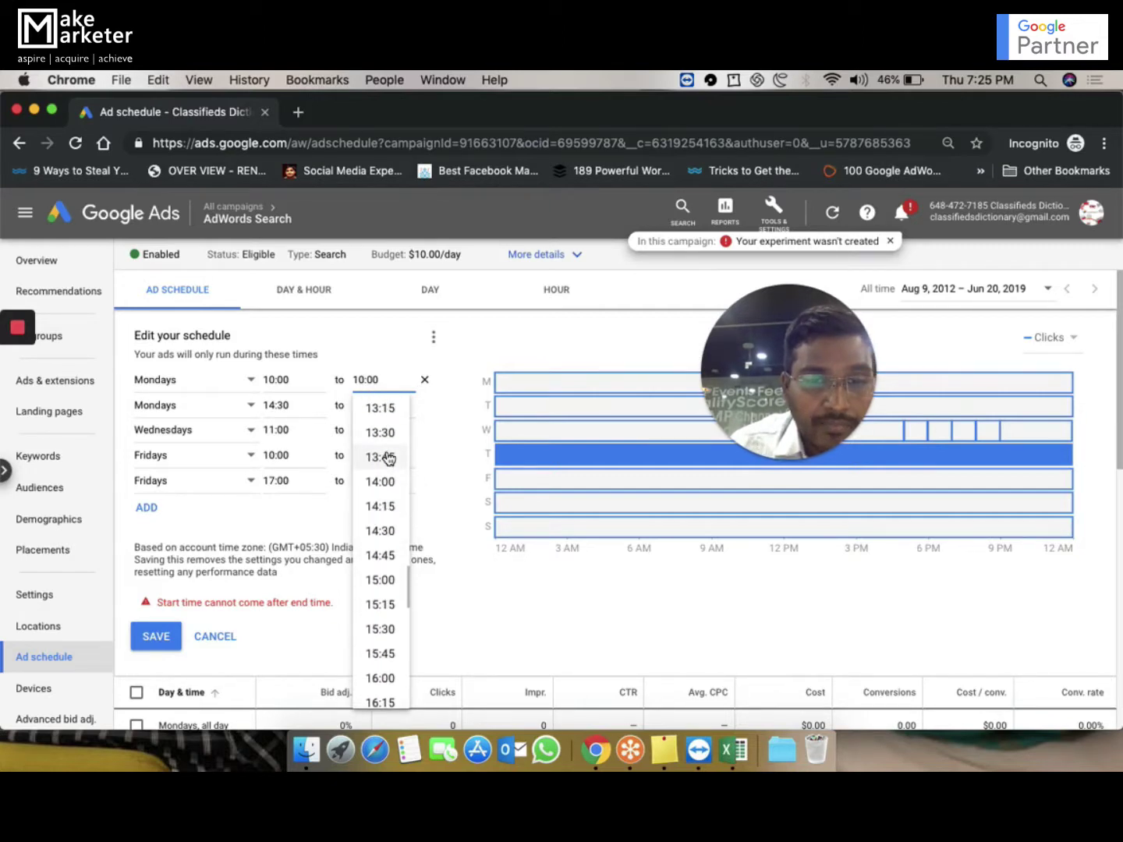
scroll(388, 458, "up", 2)
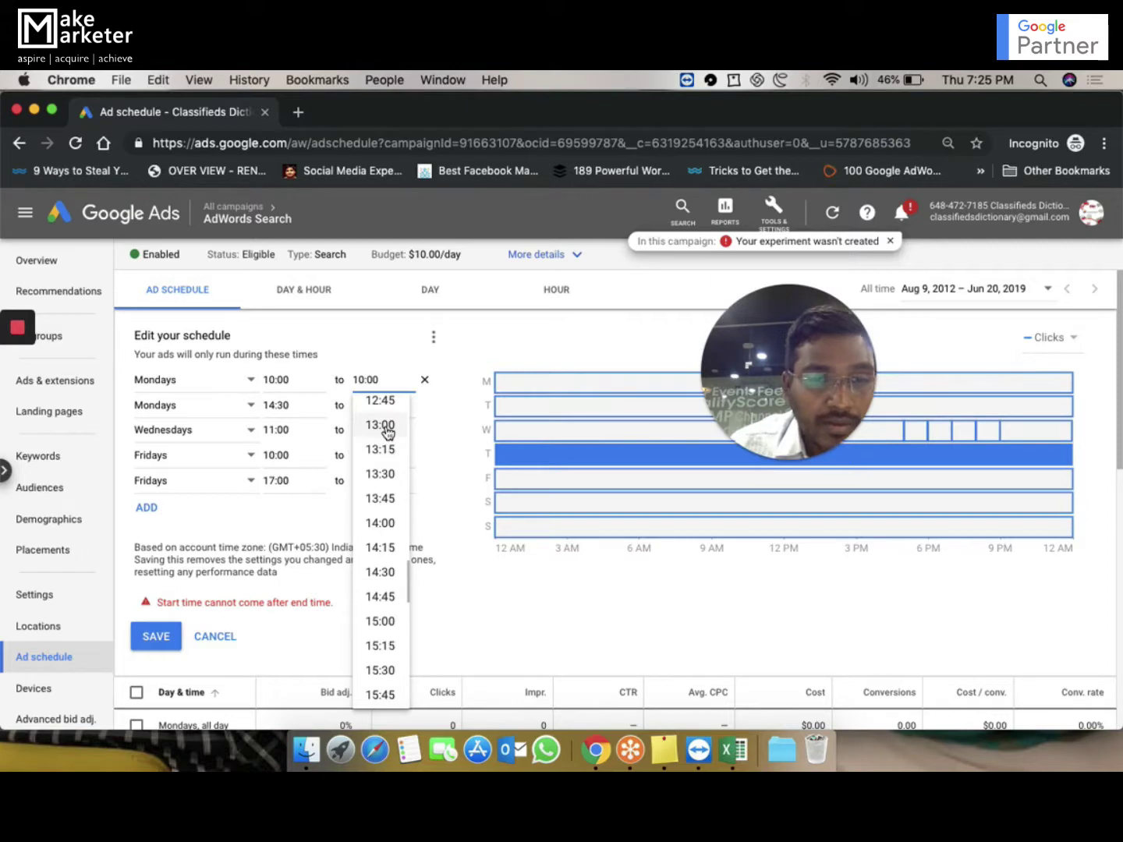
left_click(382, 424)
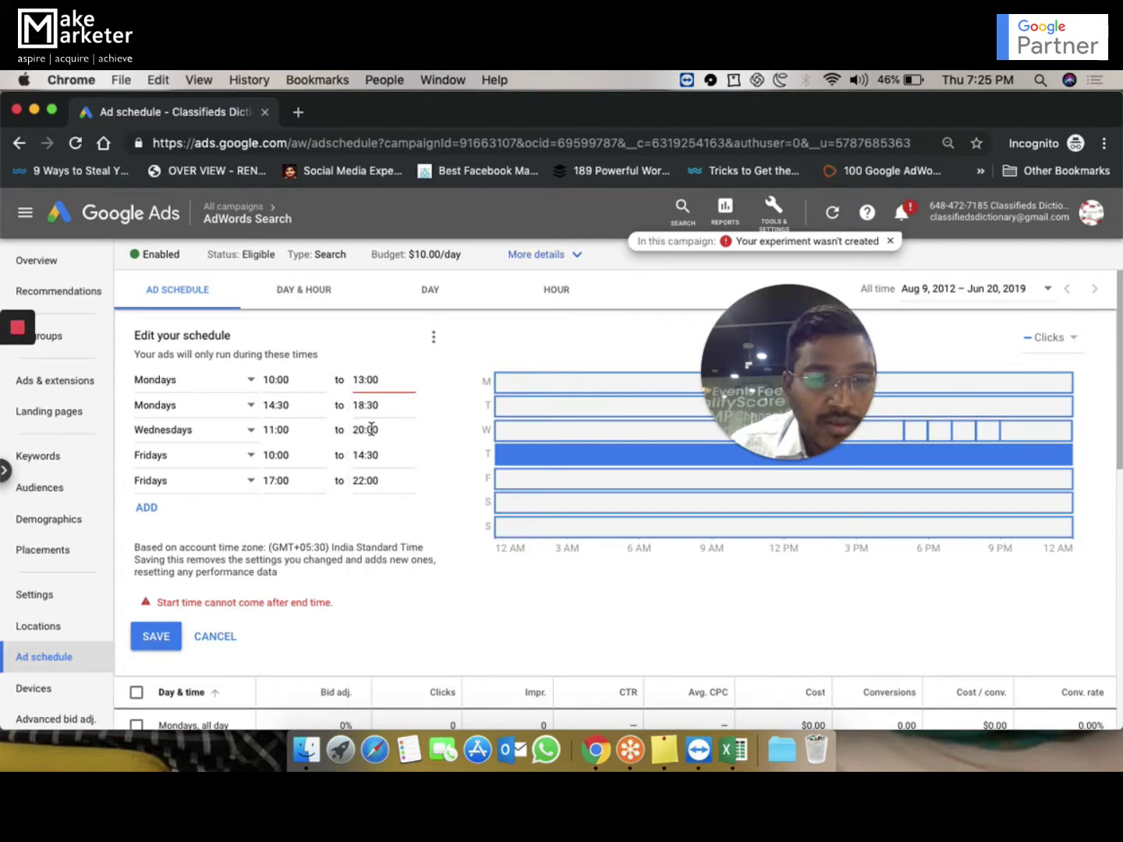
left_click(164, 636)
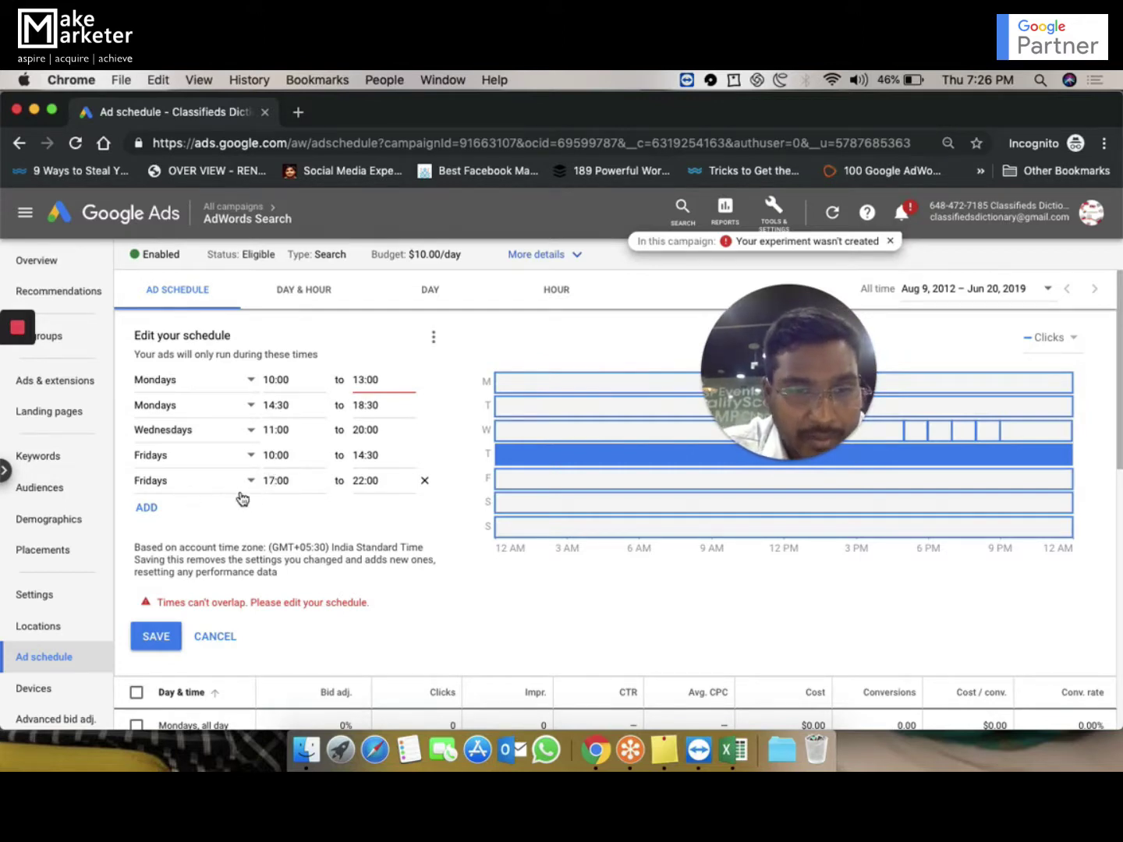
Remove the Fridays 17:00 to 22:00 row from the ad schedule
left_click(275, 480)
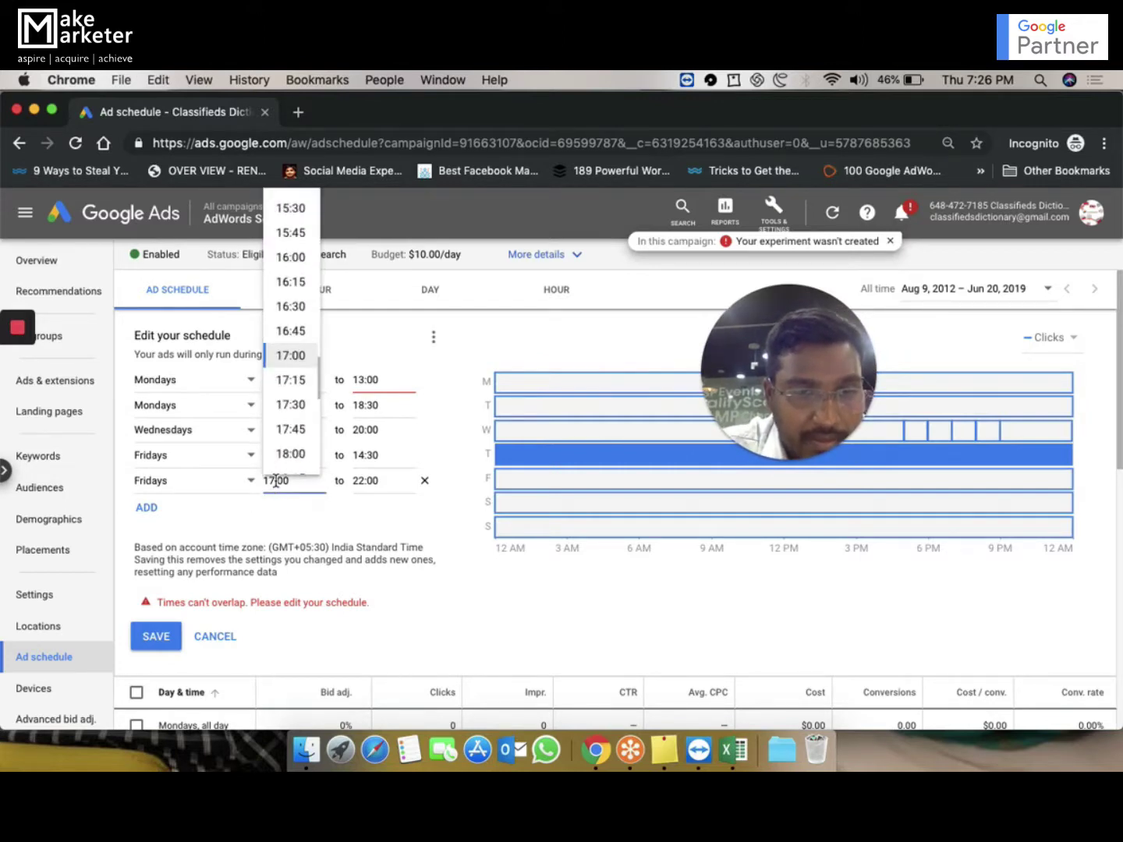
left_click(424, 484)
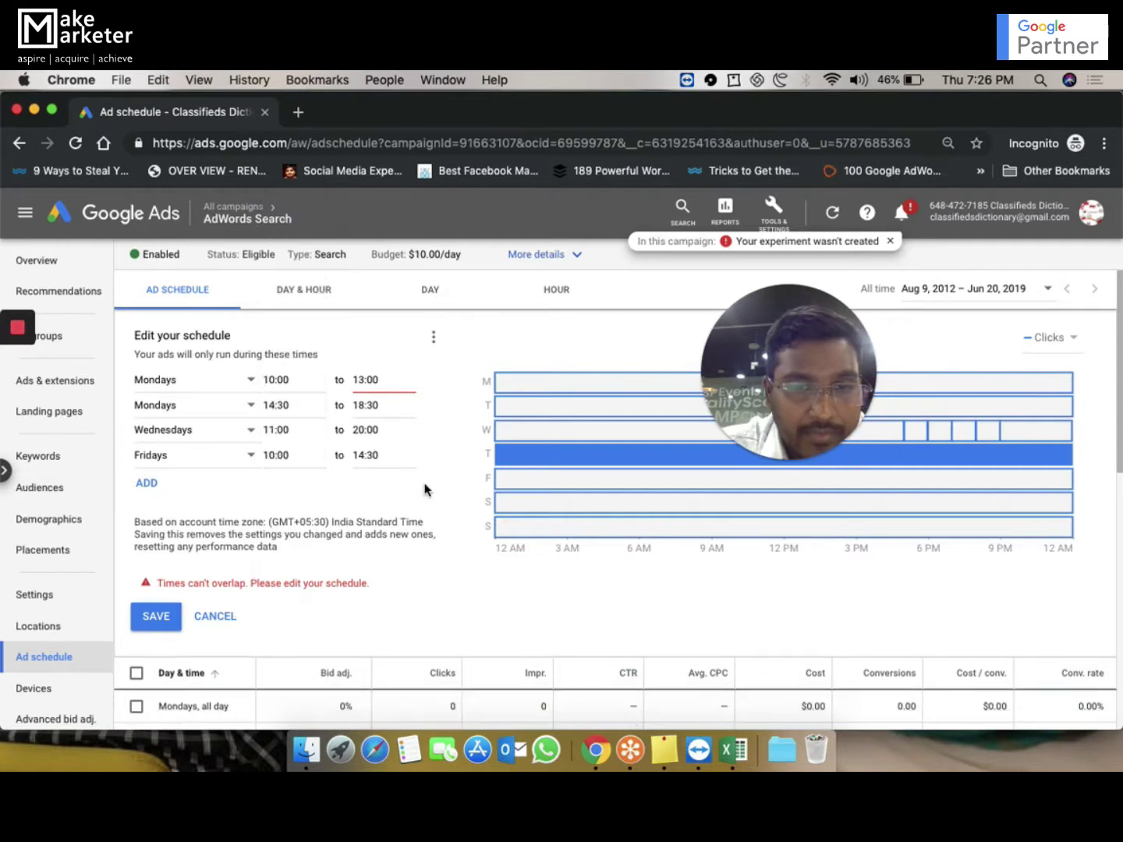
left_click(384, 428)
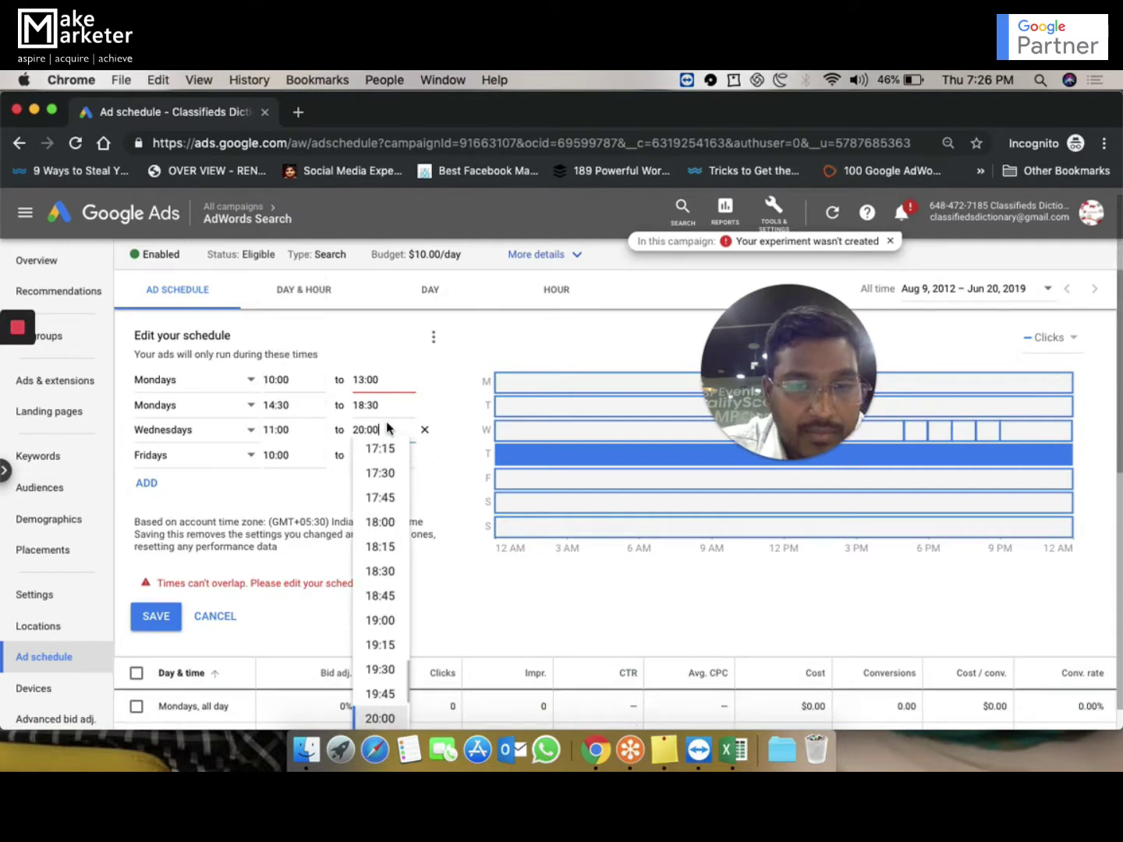
Set the first Mondays row's end time to 12:30 and try to save the ad schedule
left_click(365, 382)
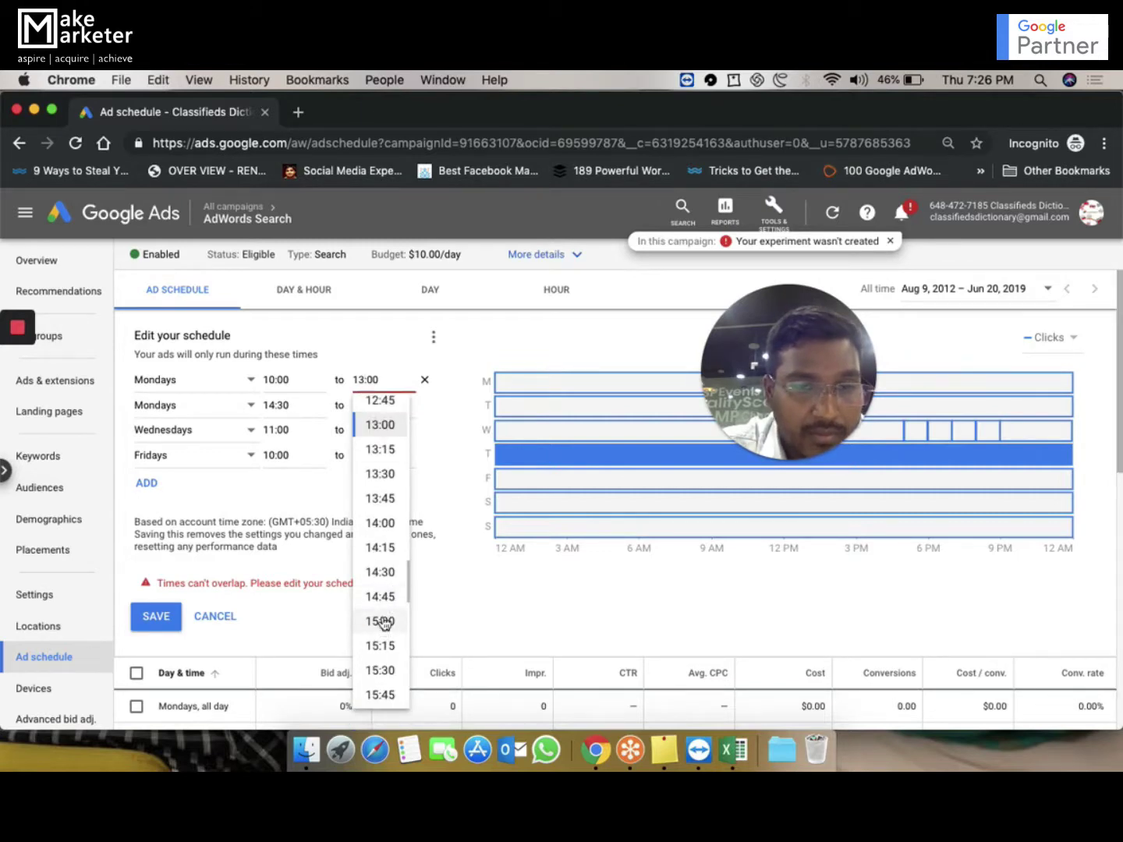
scroll(389, 519, "up", 1)
scroll(390, 519, "up", 1)
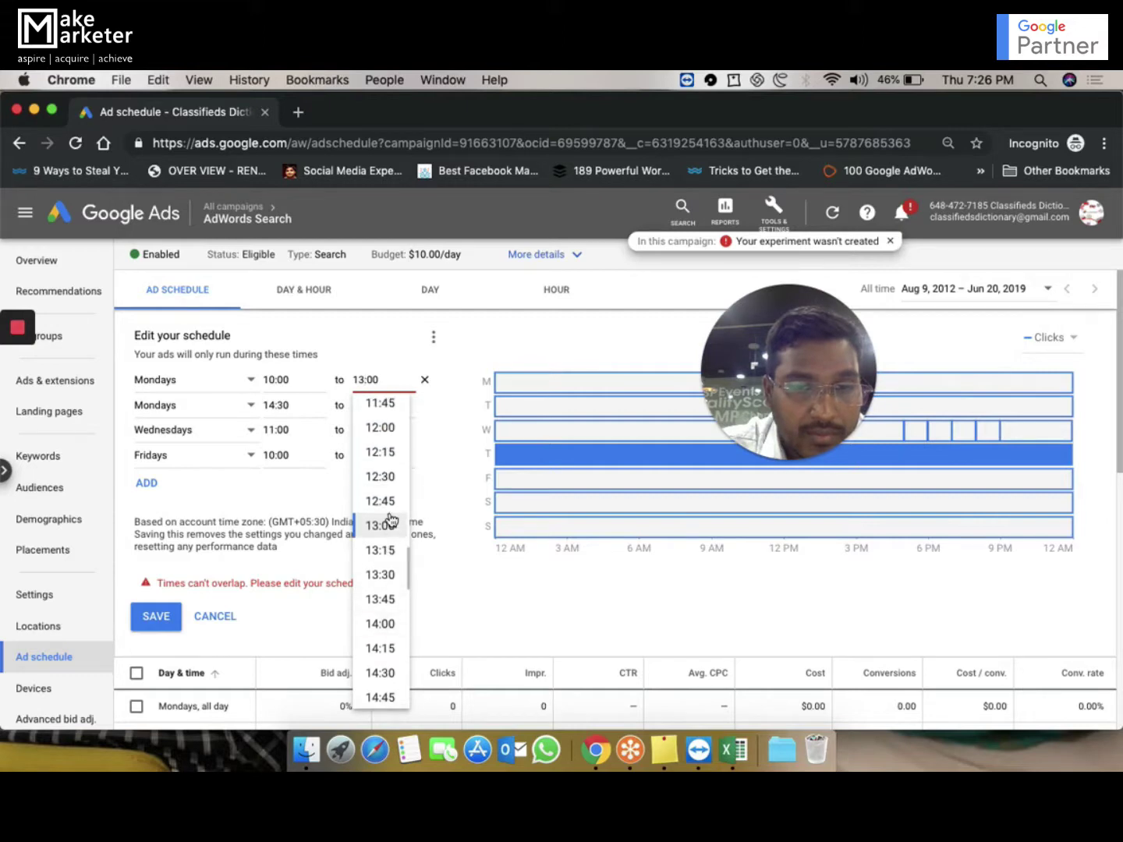
left_click(392, 476)
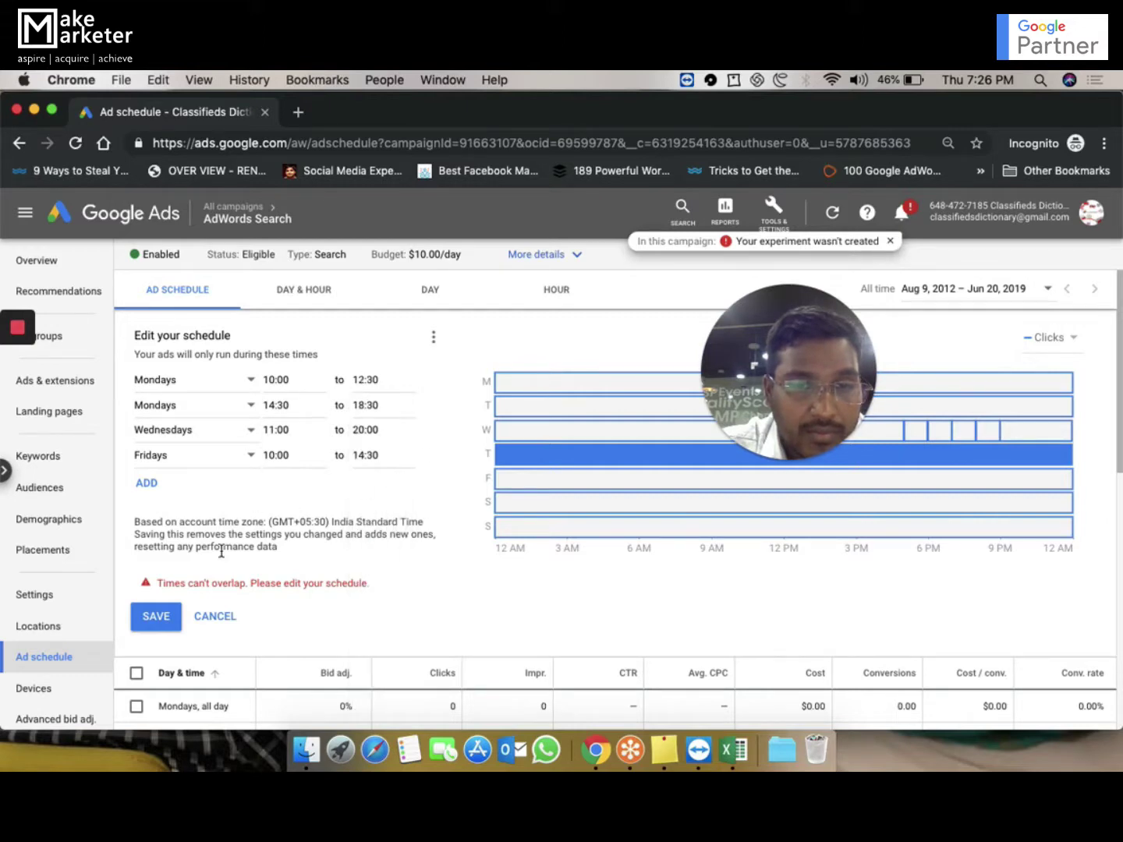
left_click(156, 617)
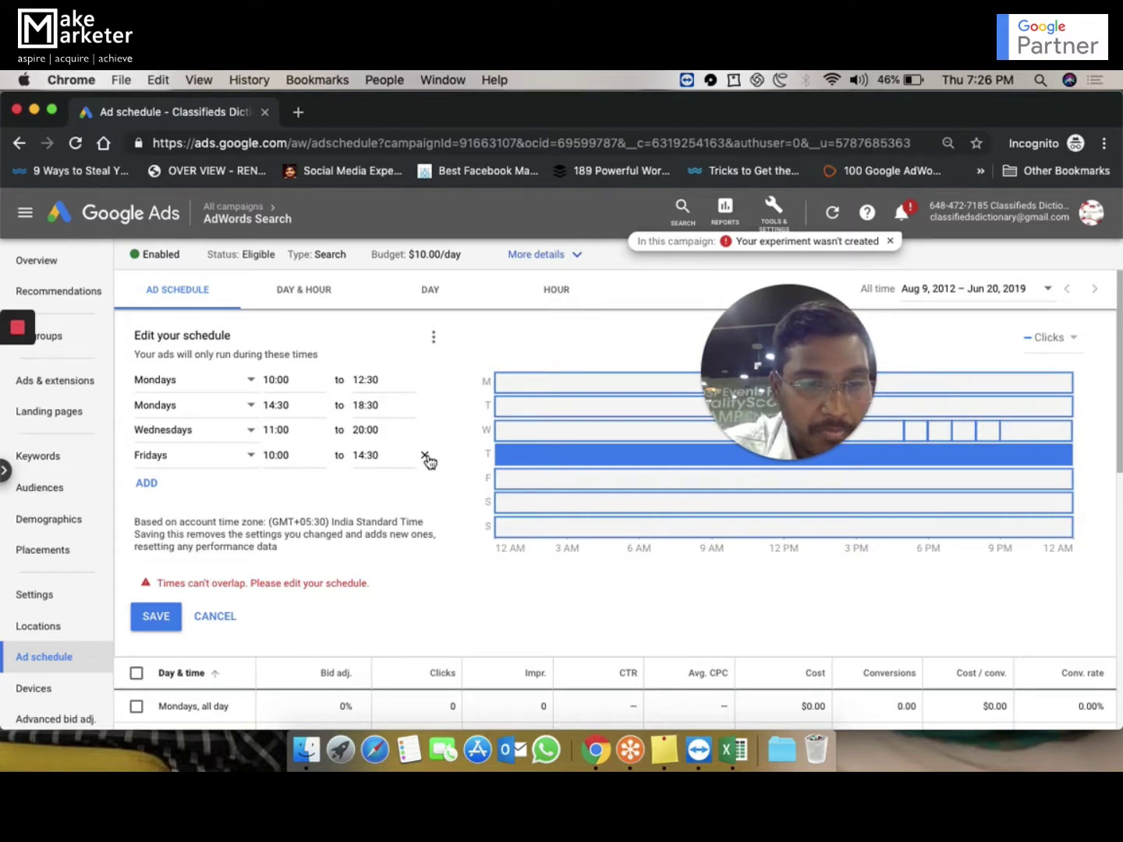
mouse_move(12, 399)
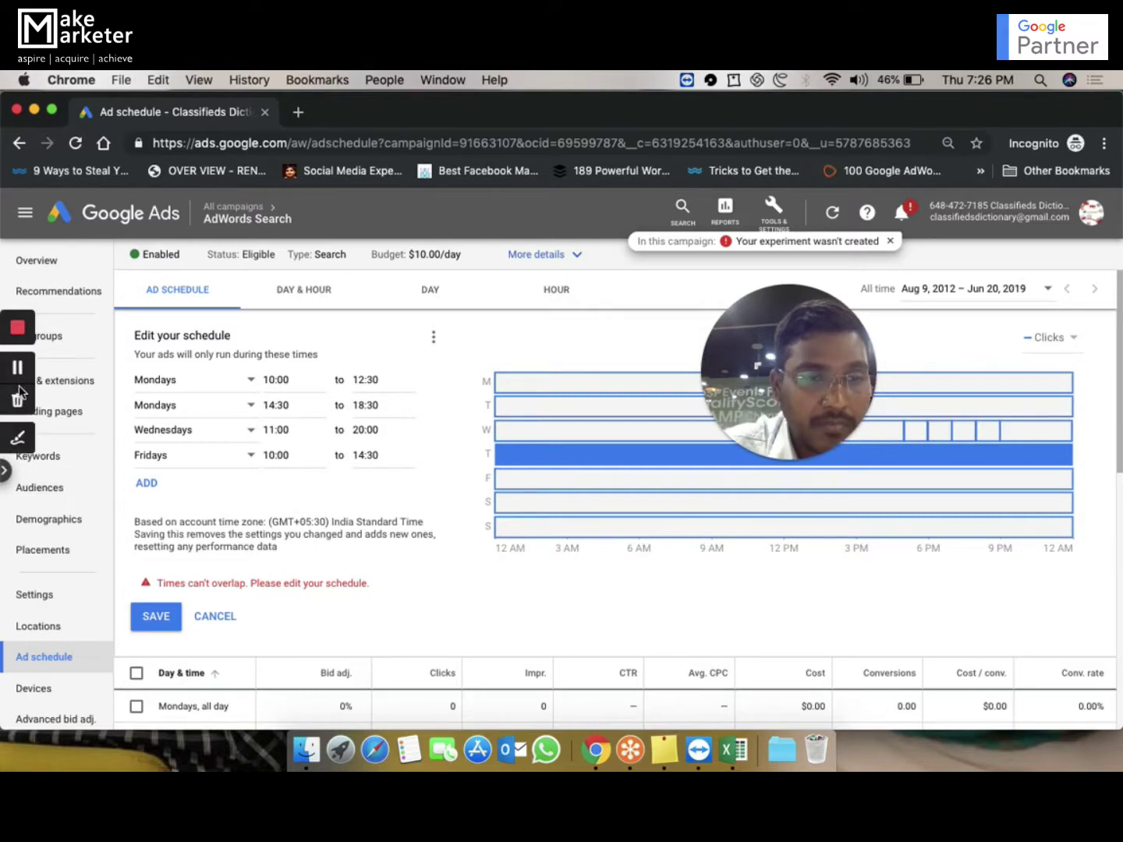
left_click(21, 372)
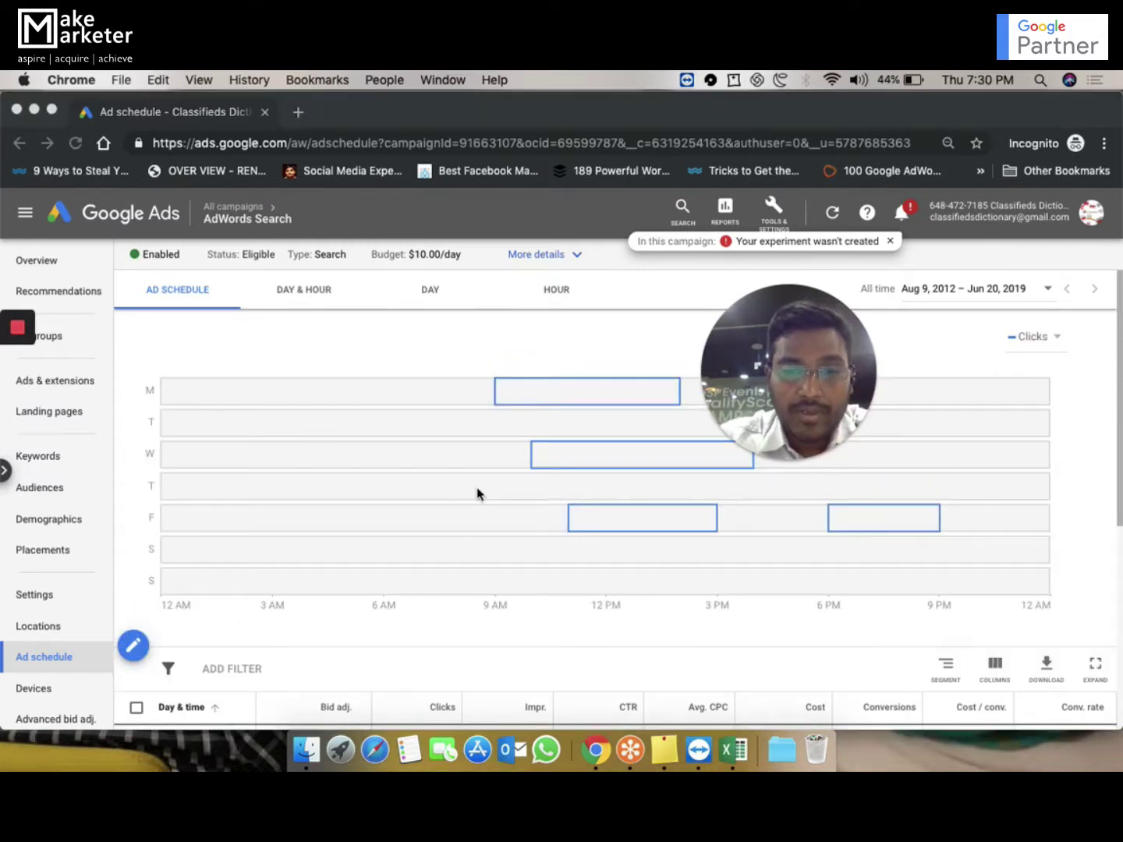
Review the list of scheduled days and times, and open the campaign's targeted locations
scroll(477, 495, "down", 5)
scroll(476, 492, "up", 2)
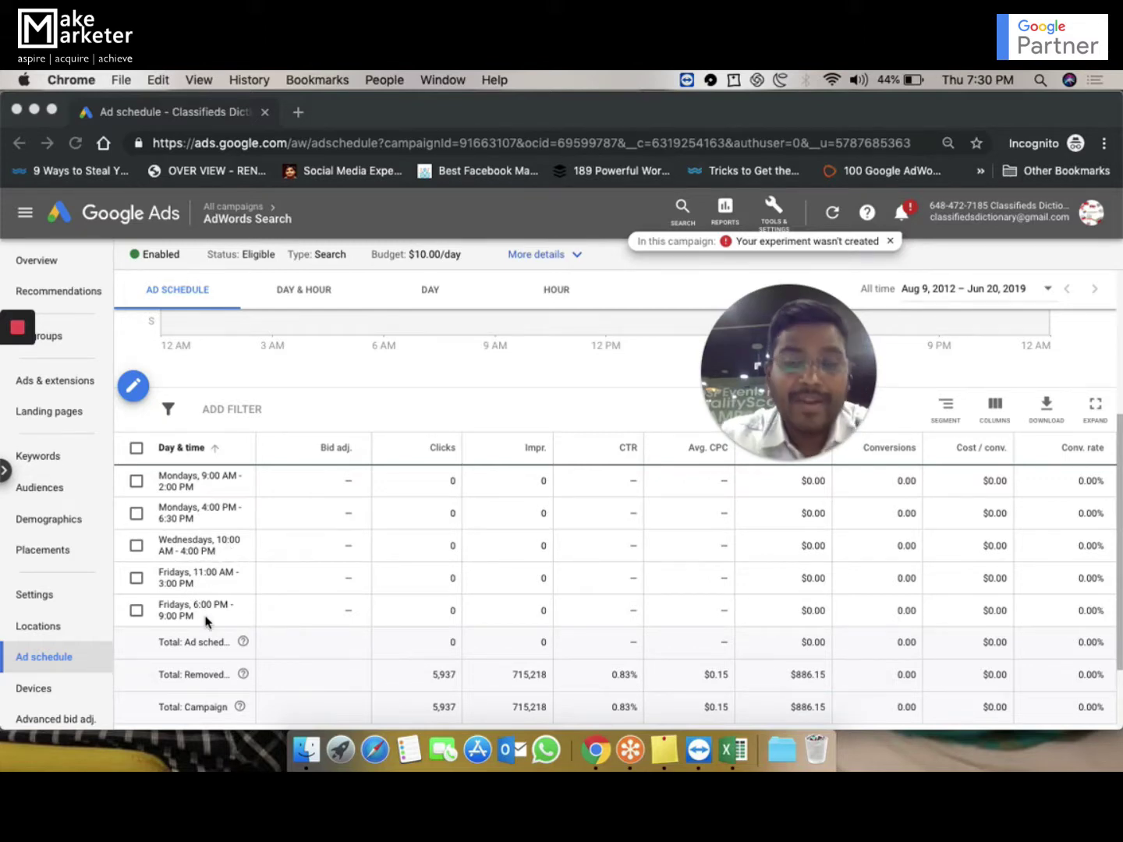
left_click(55, 633)
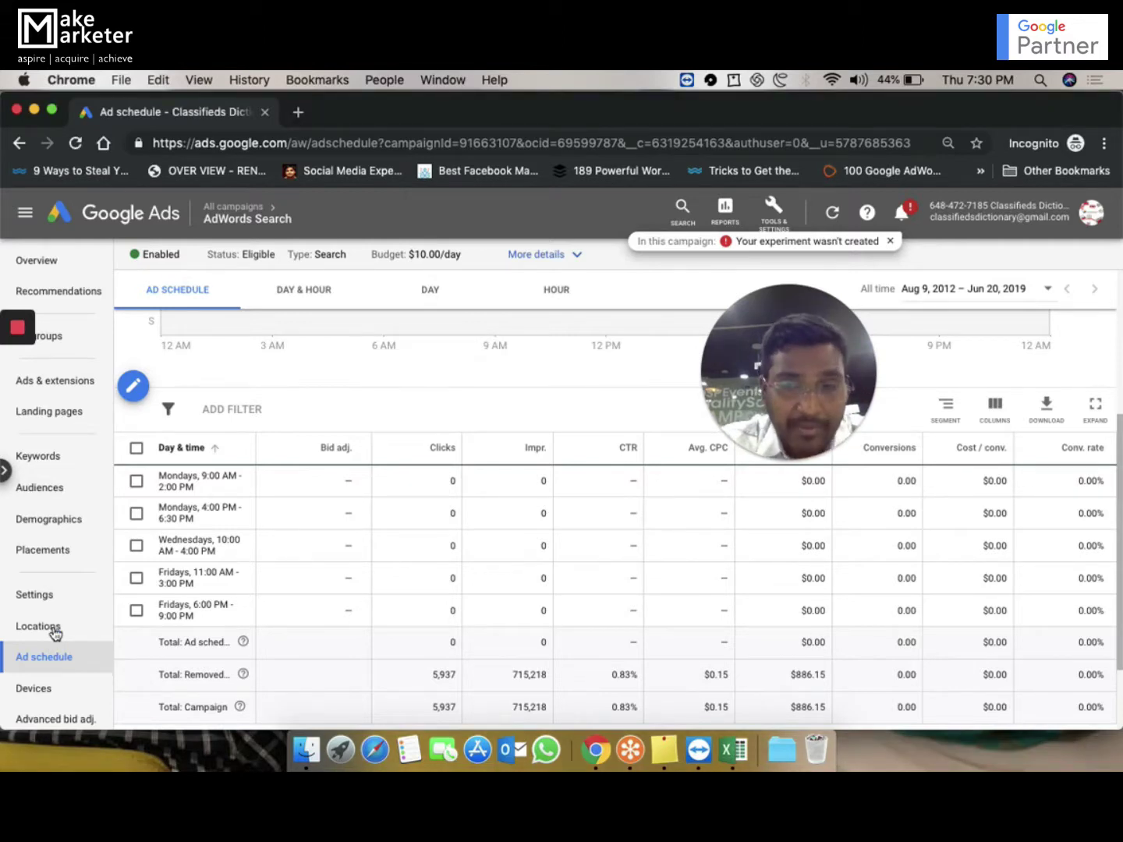
left_click(55, 634)
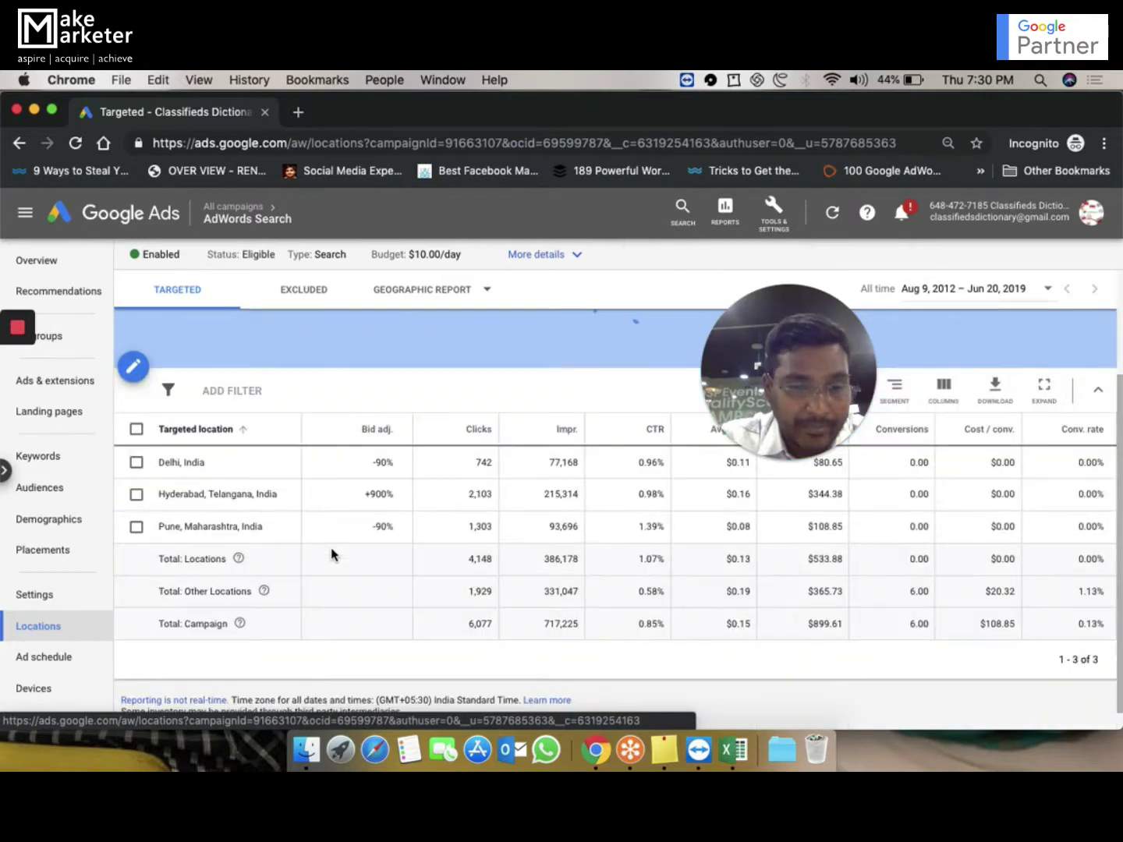
Return to the ad schedule to review its day and time rows, and open the campaign's Devices page
left_click(71, 661)
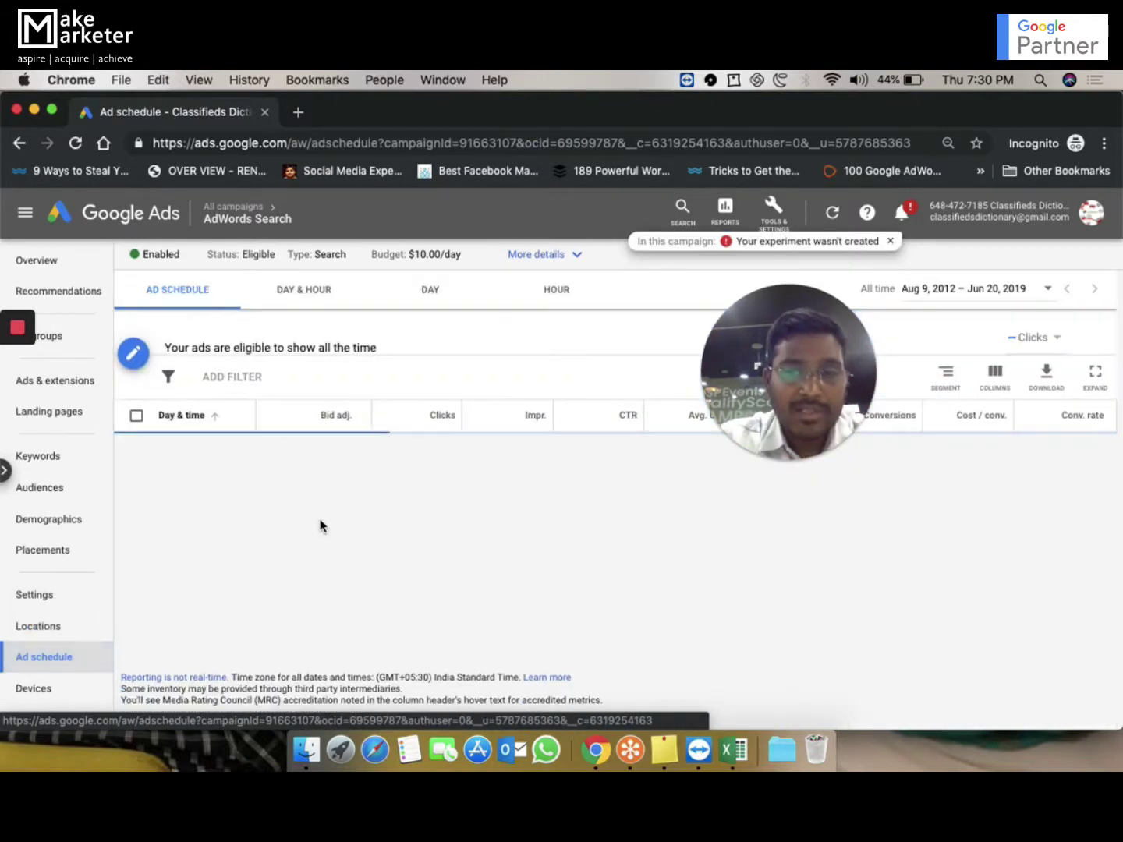
scroll(320, 524, "down", 5)
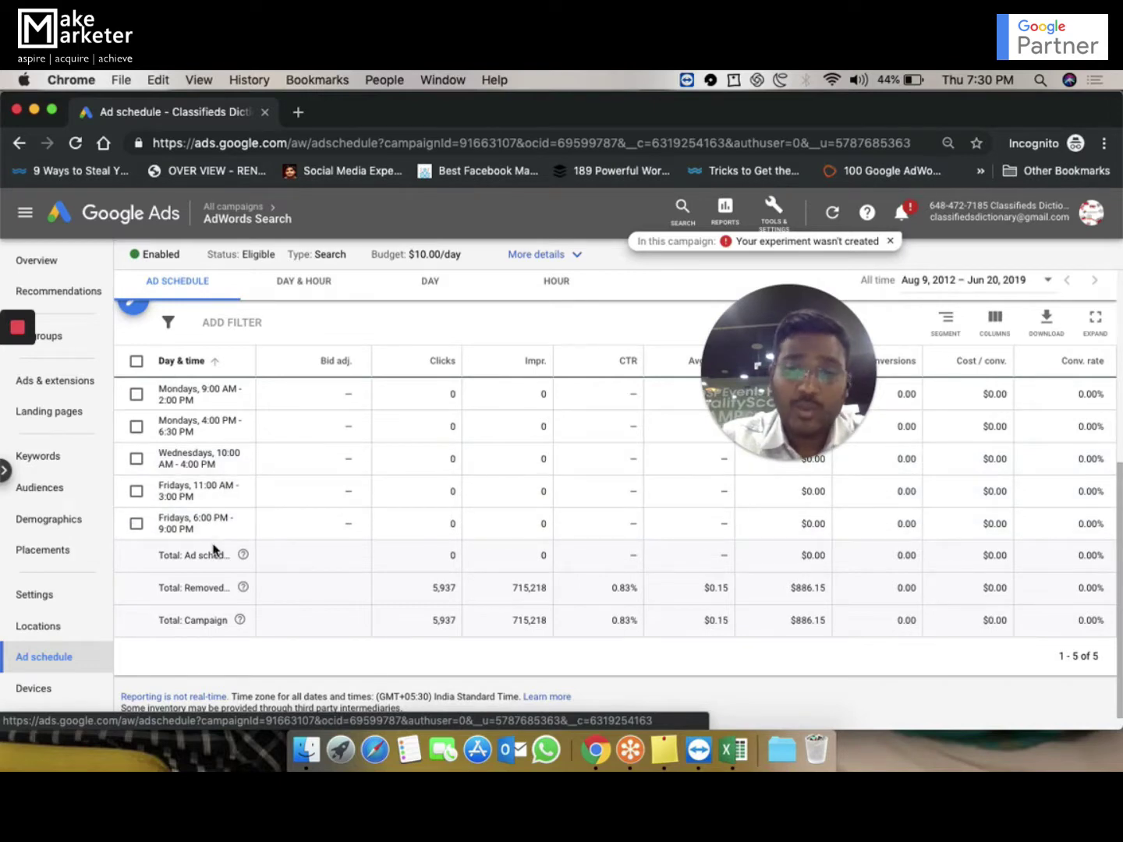
left_click(52, 702)
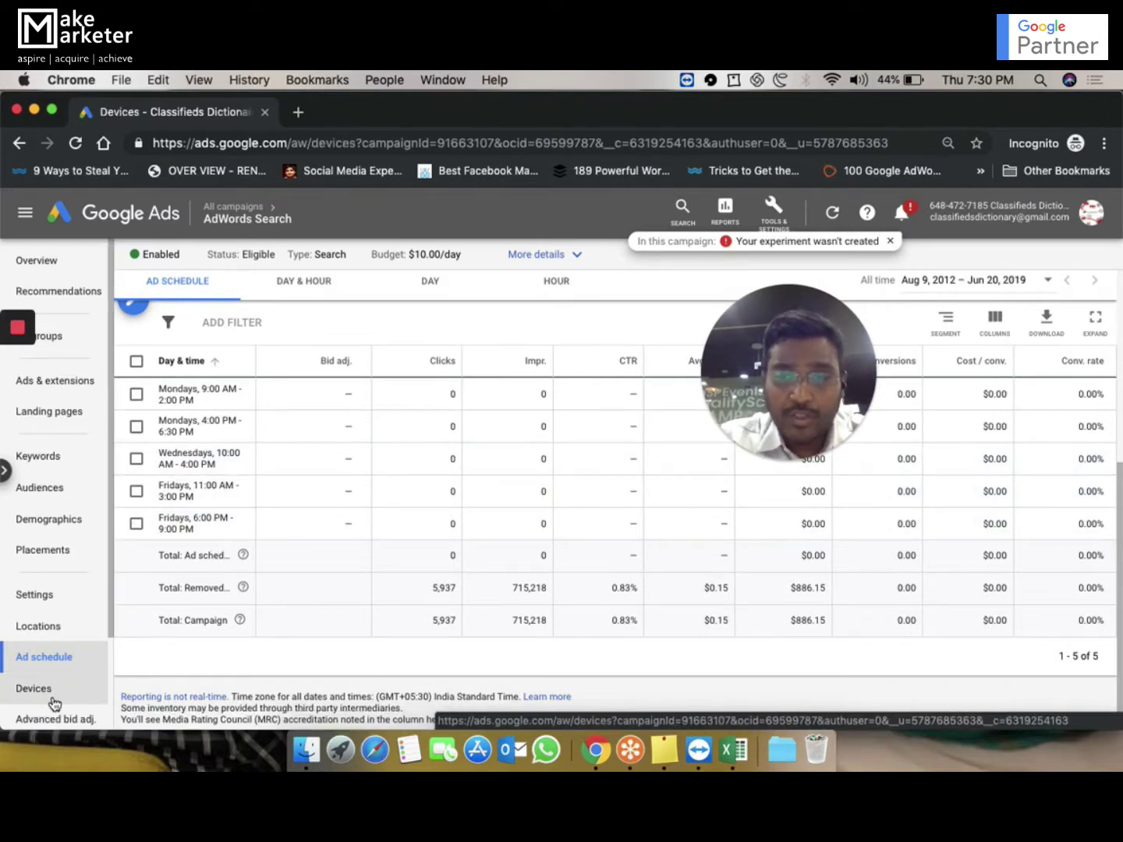
Review the device bid adjustments, and select the +SEO +Training keyword in the campaign's search keywords to examine its maximum CPC
scroll(173, 652, "down", 3)
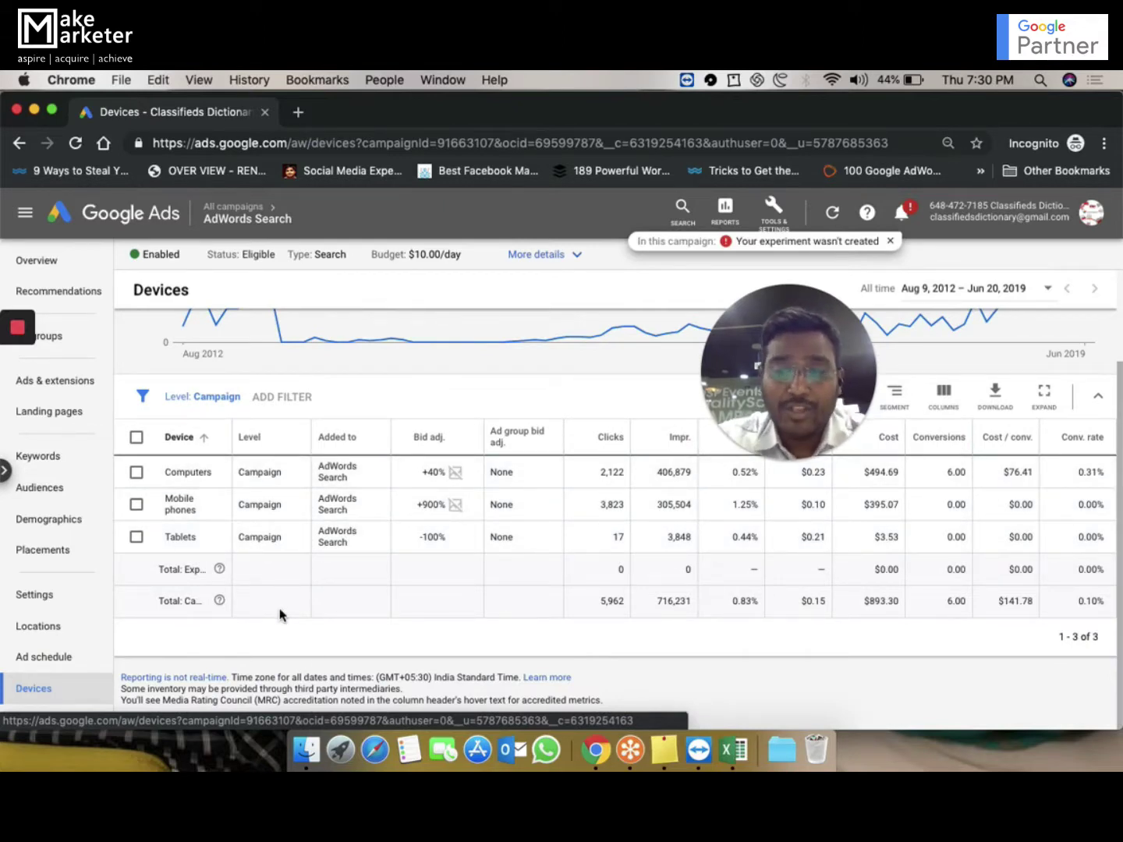
left_click(64, 459)
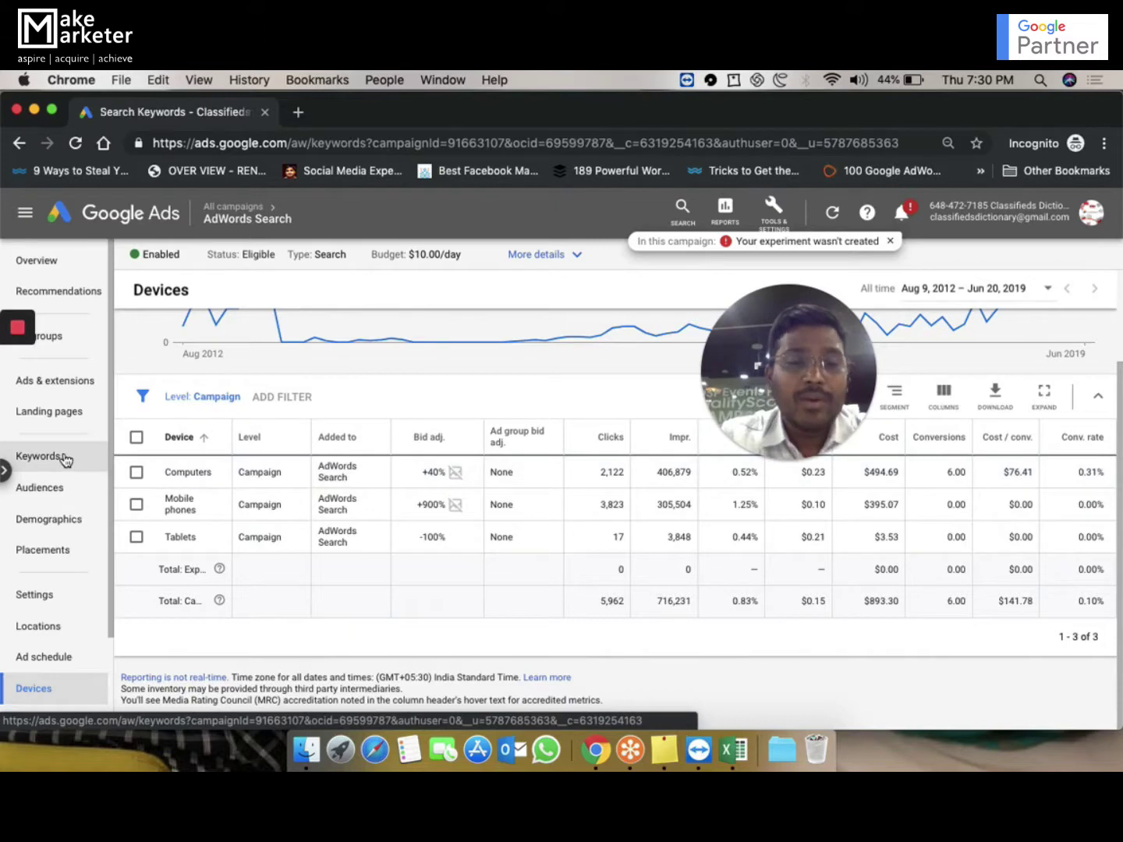
scroll(333, 671, "down", 1)
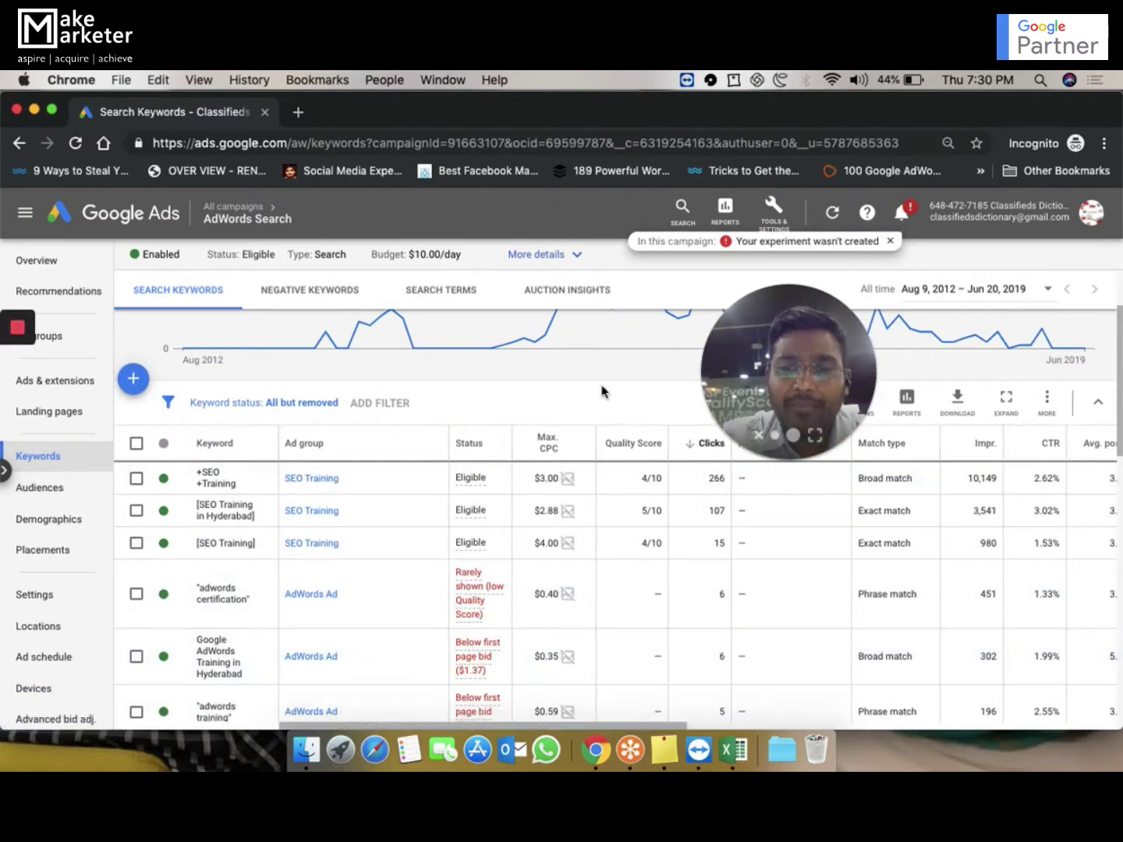
left_click(137, 479)
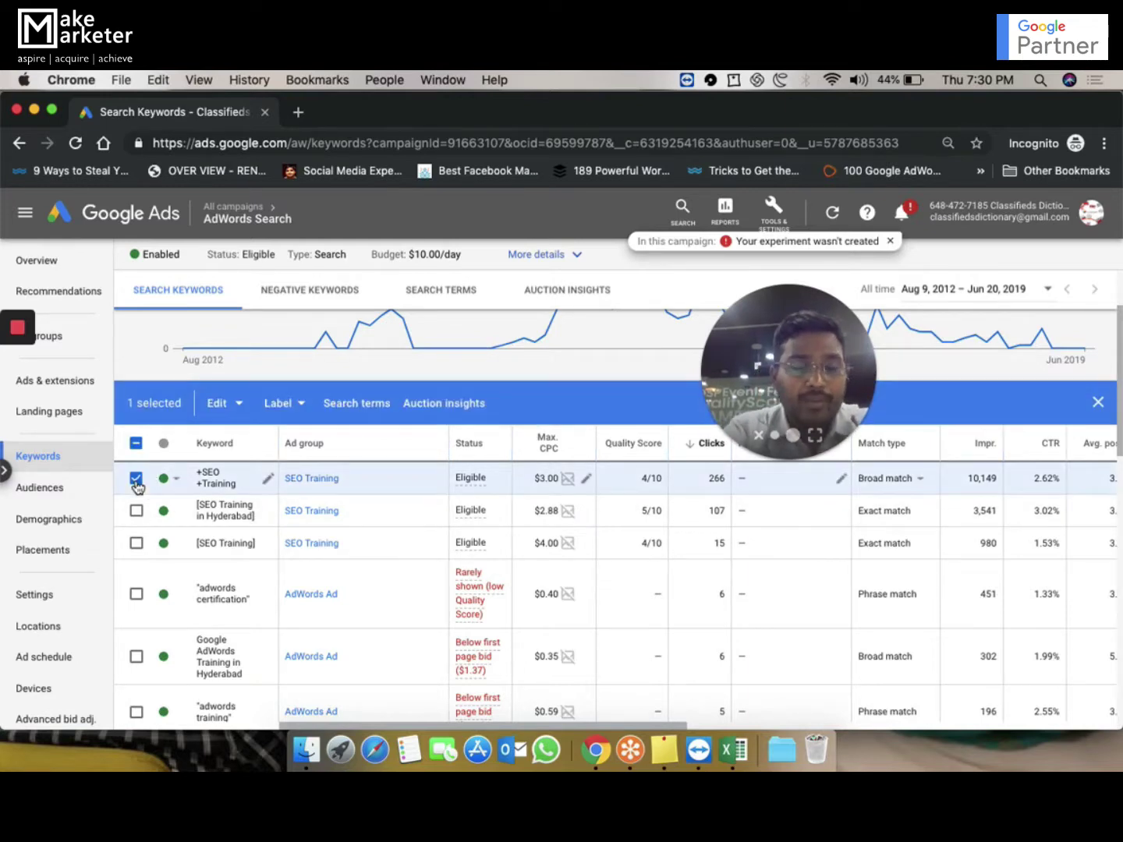
mouse_move(552, 460)
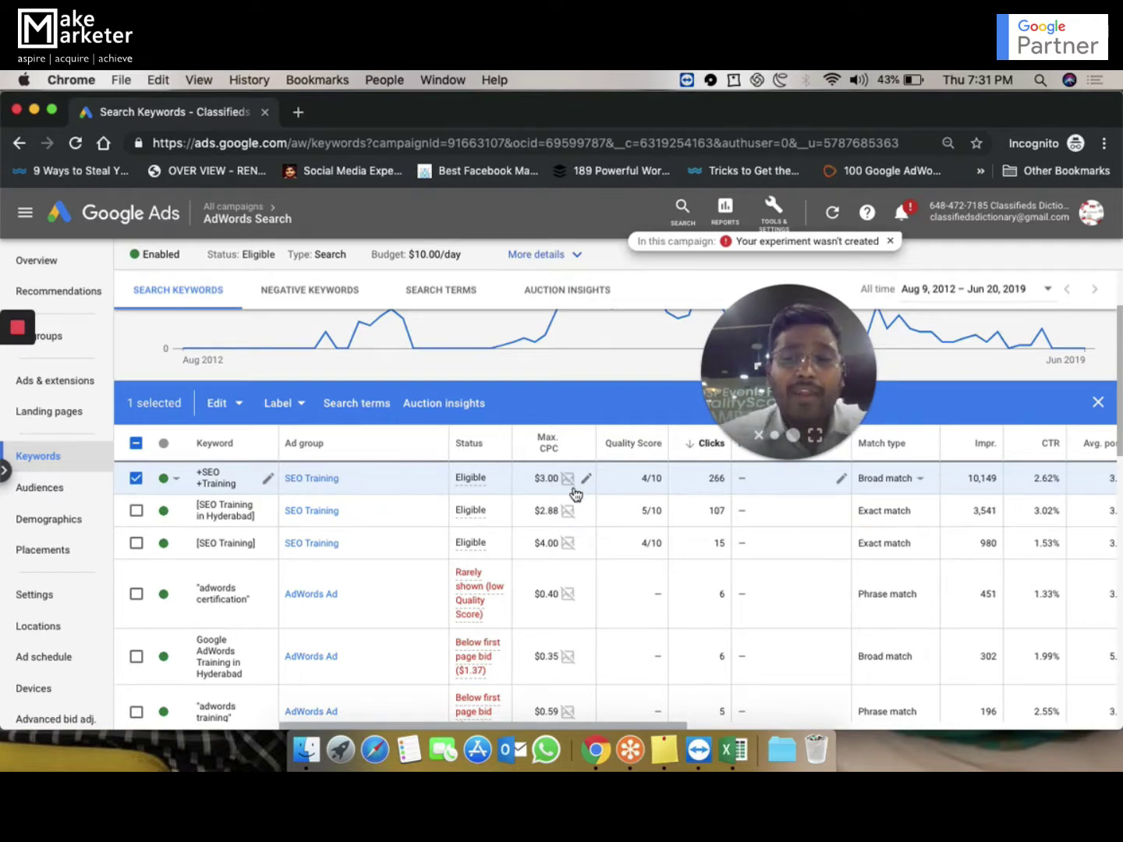
mouse_move(574, 489)
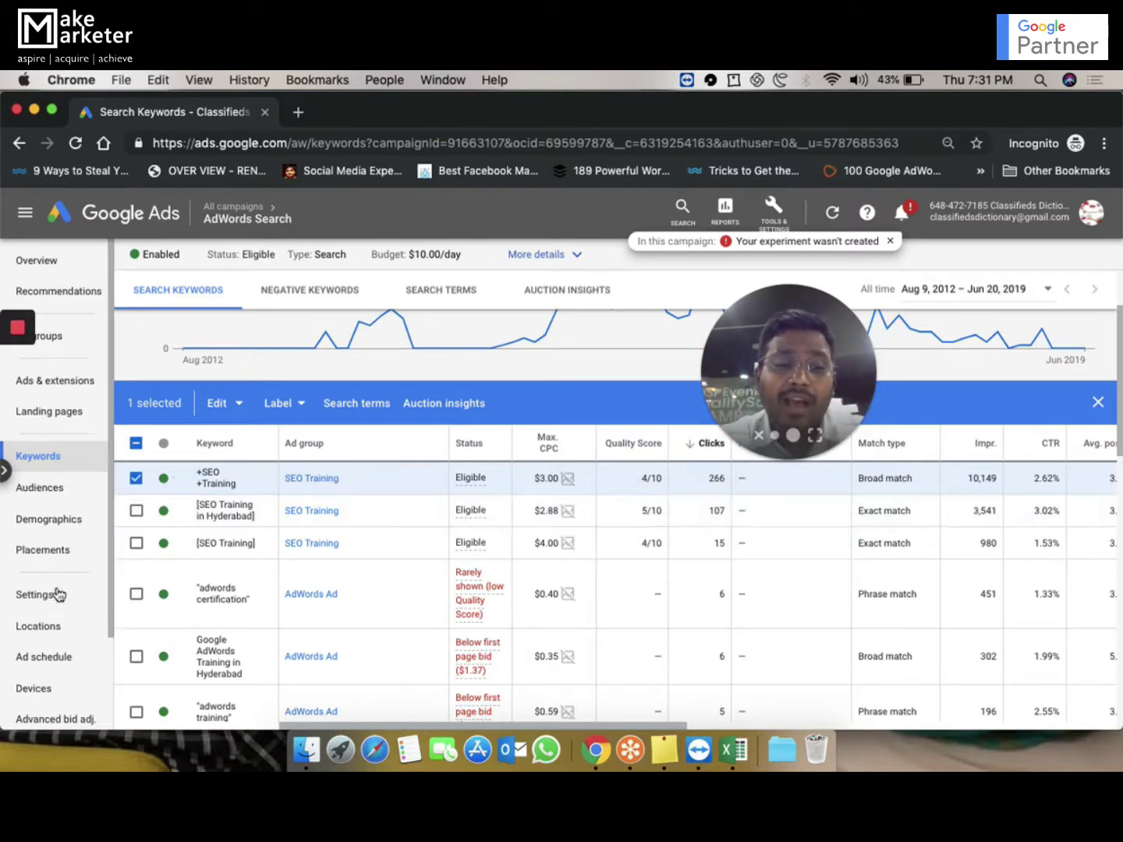
Set the bid adjustment for the targeted location Delhi, India to a 10% decrease and save it
left_click(56, 628)
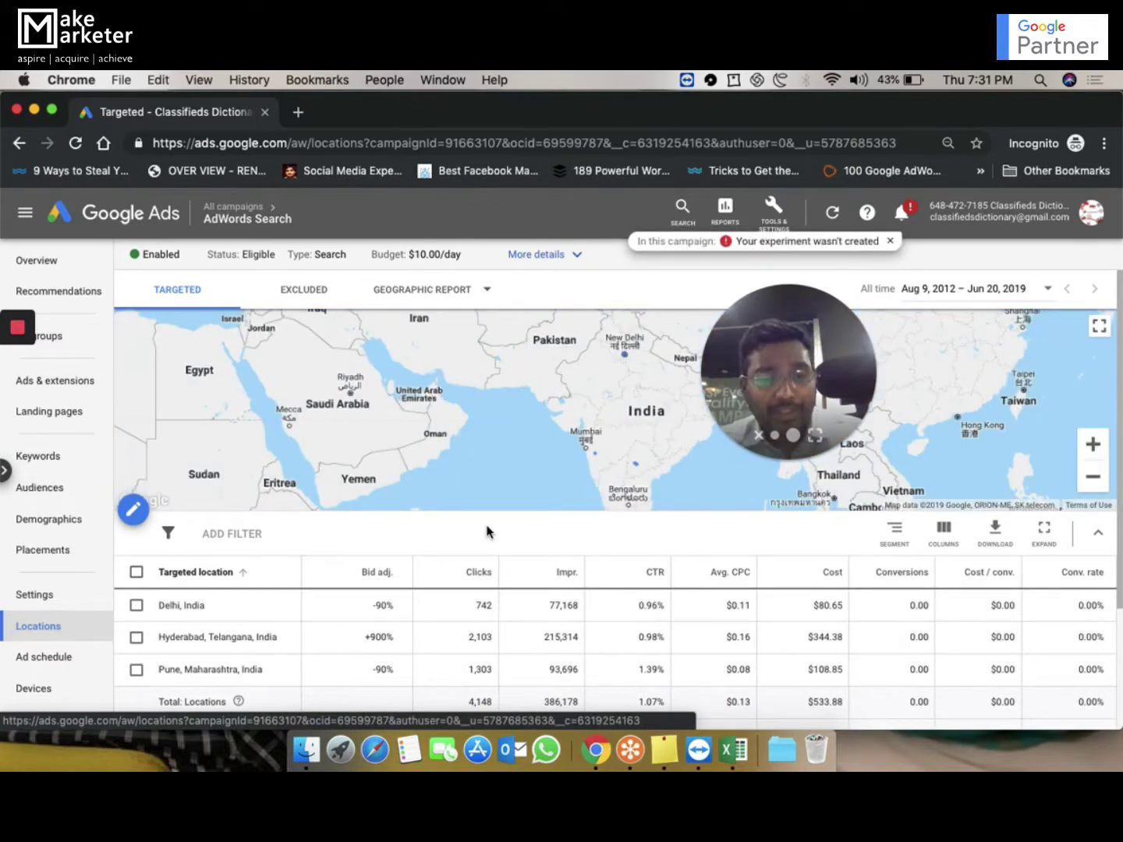
scroll(487, 532, "down", 2)
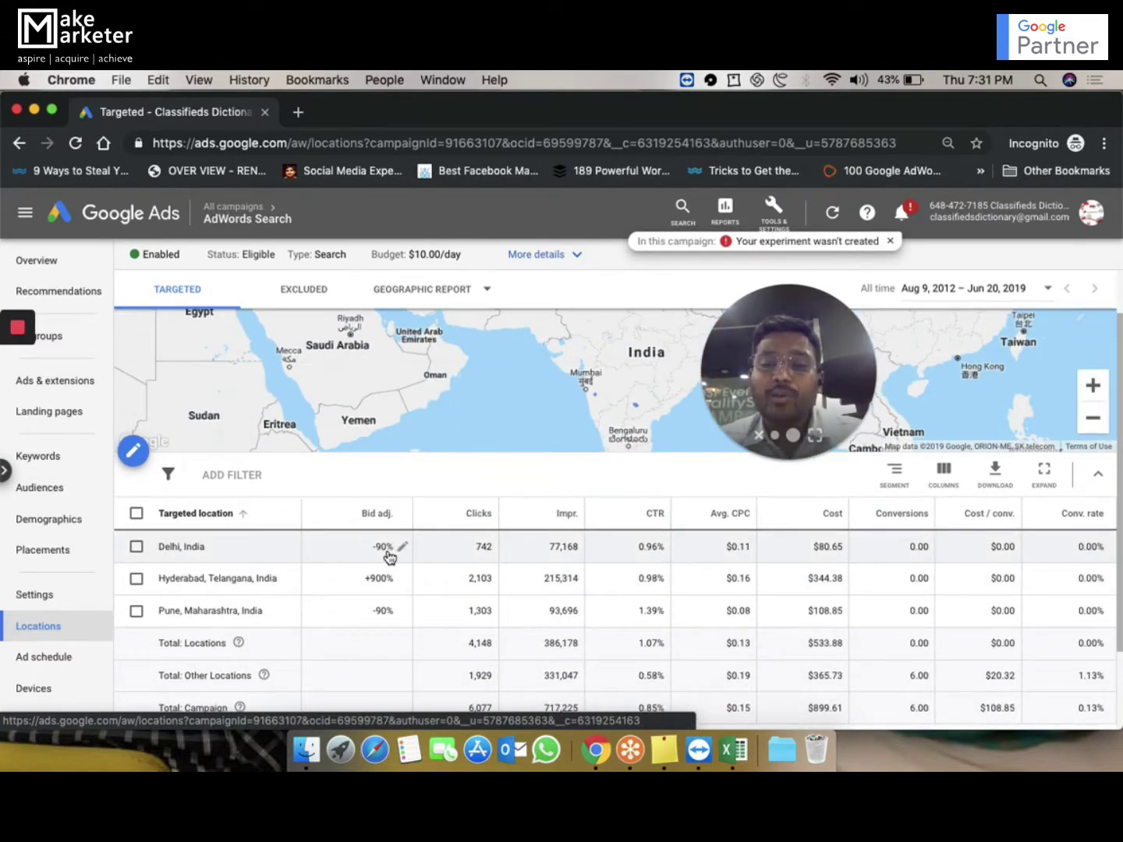
left_click(404, 546)
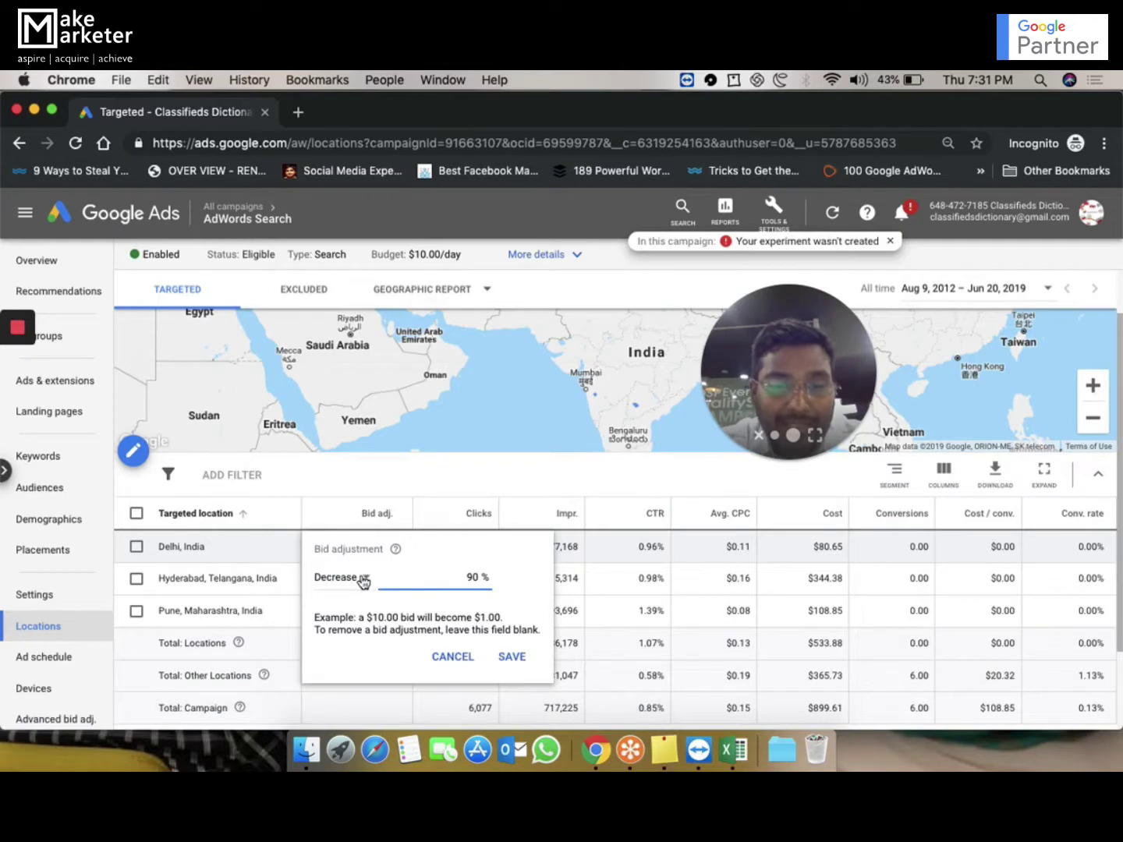
left_click_drag(464, 578, 499, 581)
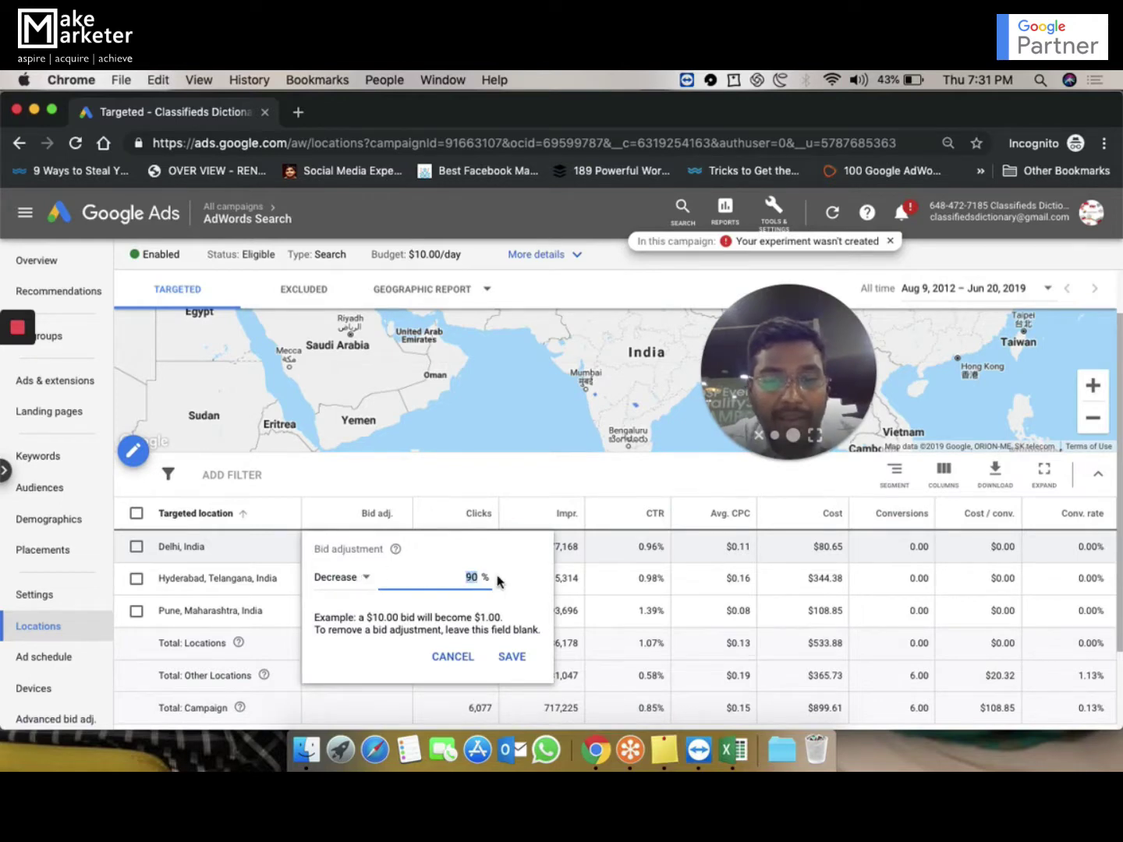
type("10")
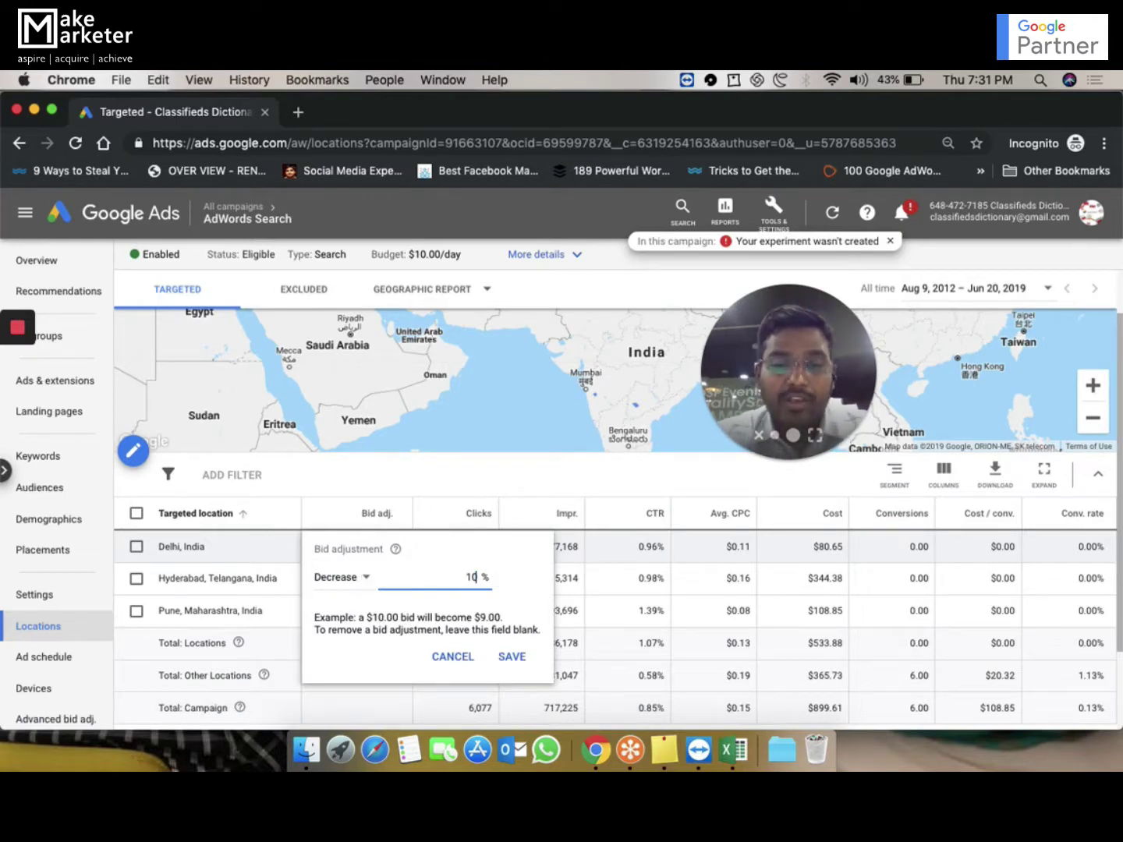
left_click(526, 661)
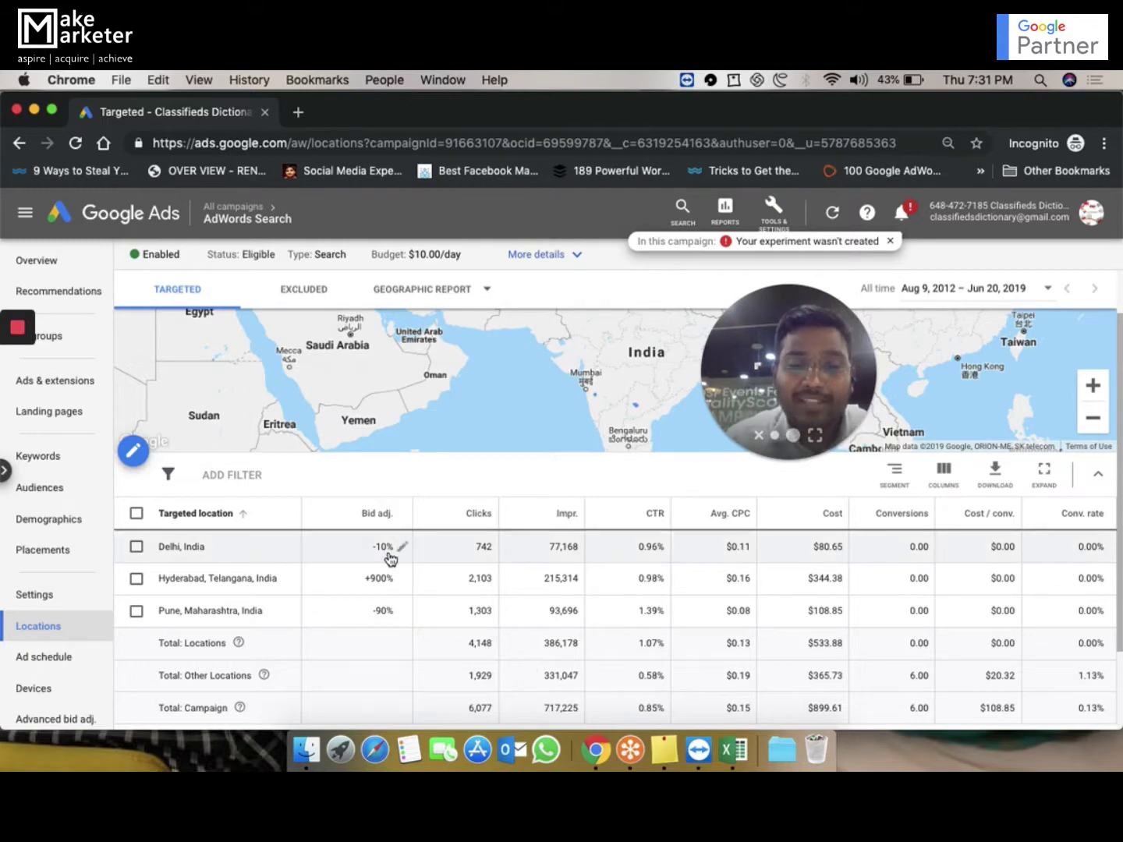
Set the bid adjustment for the targeted location Pune, Maharashtra to a 20% increase and save it
left_click(401, 623)
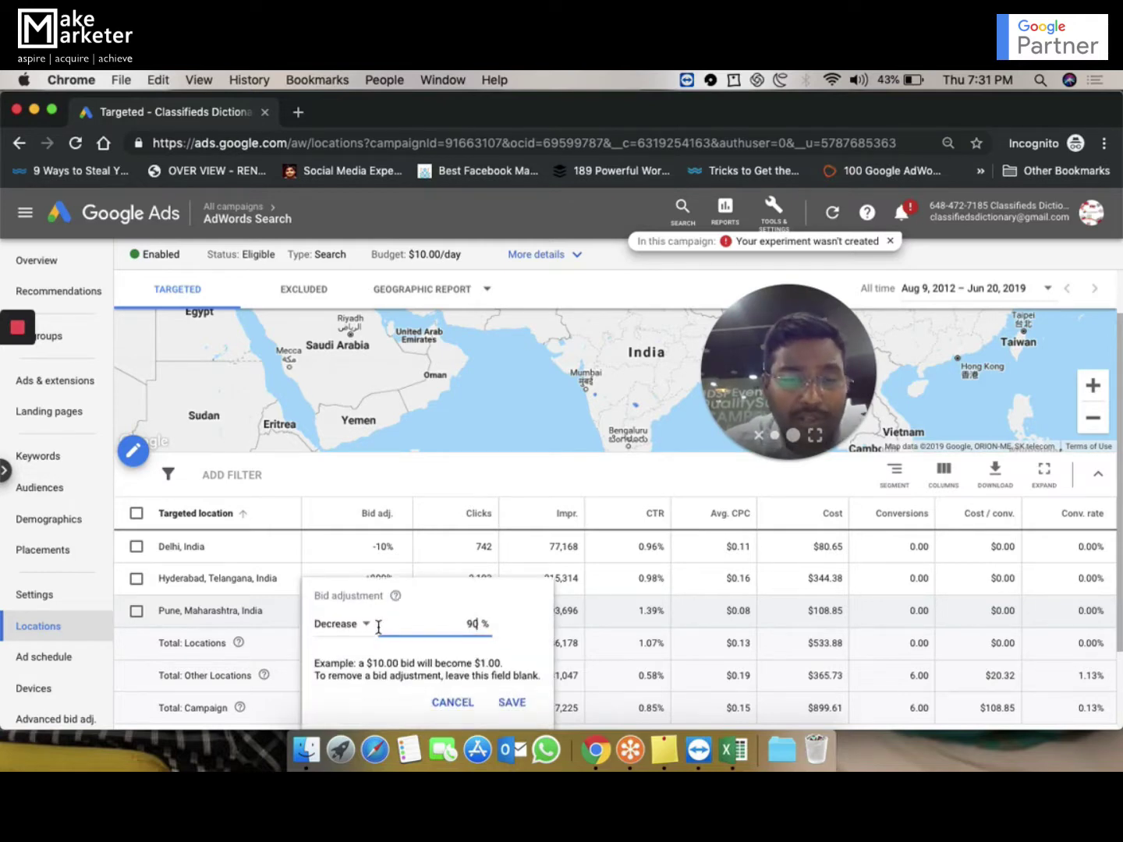
left_click(352, 635)
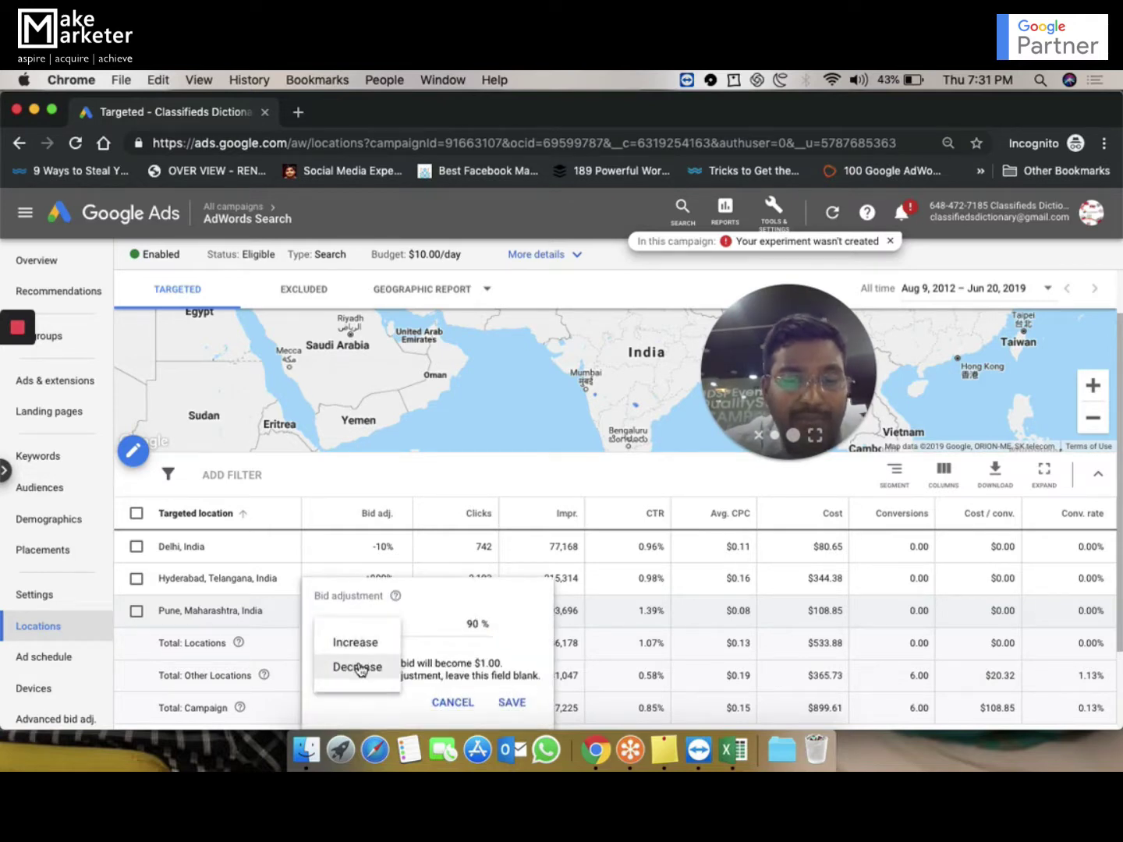
left_click(365, 644)
left_click(453, 624)
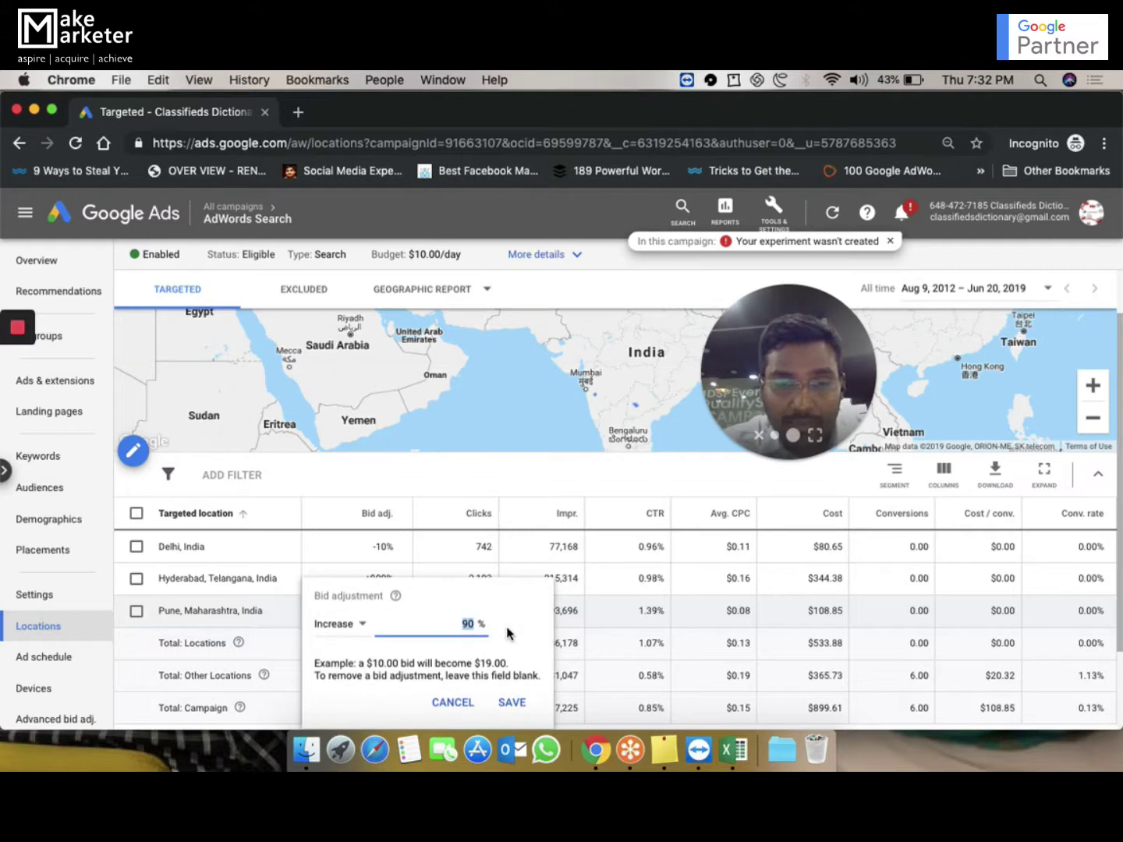
type("20")
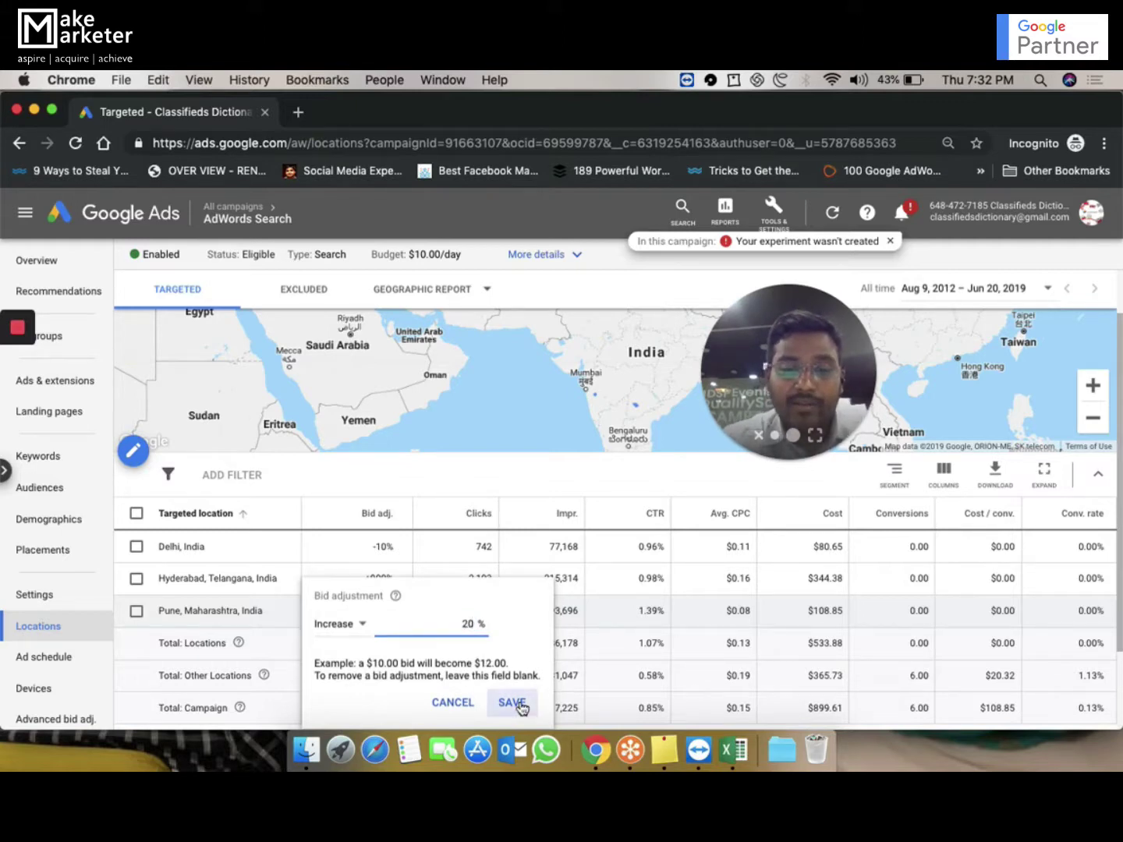
left_click(516, 703)
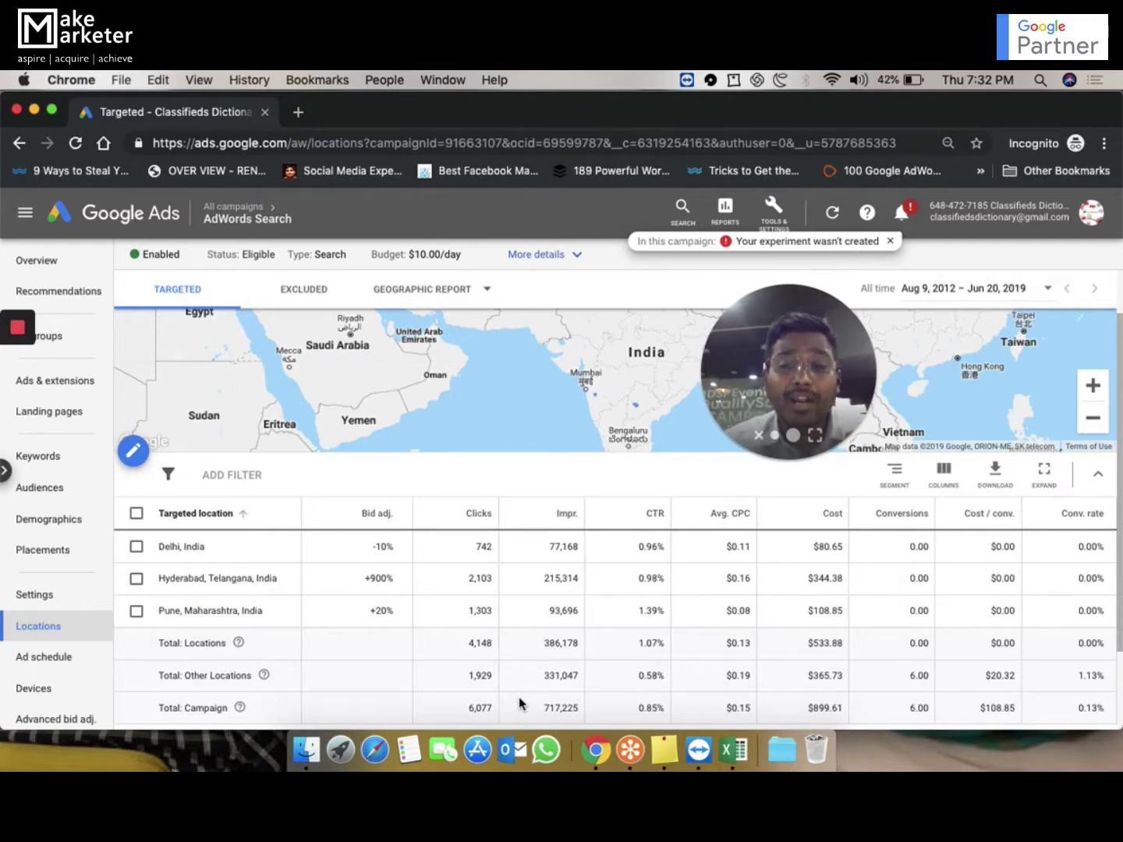
Set a 50% bid decrease for the Mondays 4:00 PM to 6:30 PM row of the ad schedule and save it
left_click(64, 665)
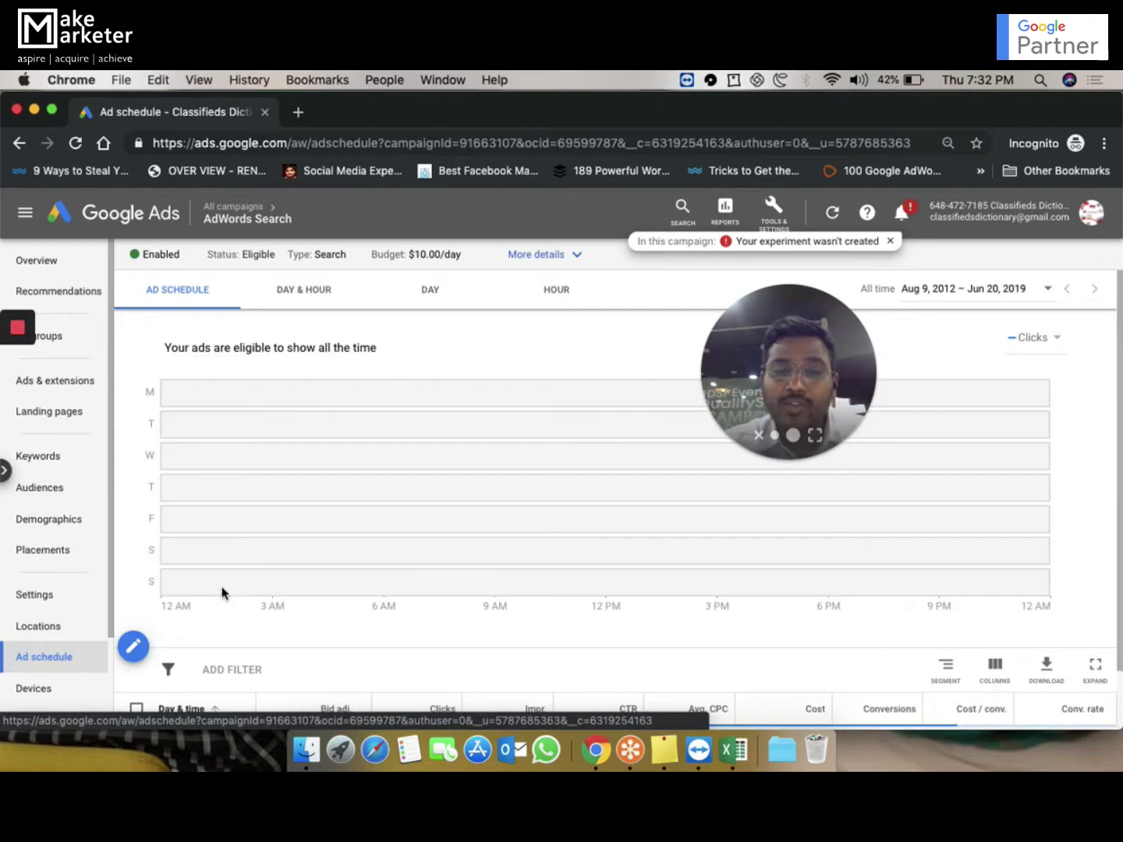
scroll(357, 546, "down", 5)
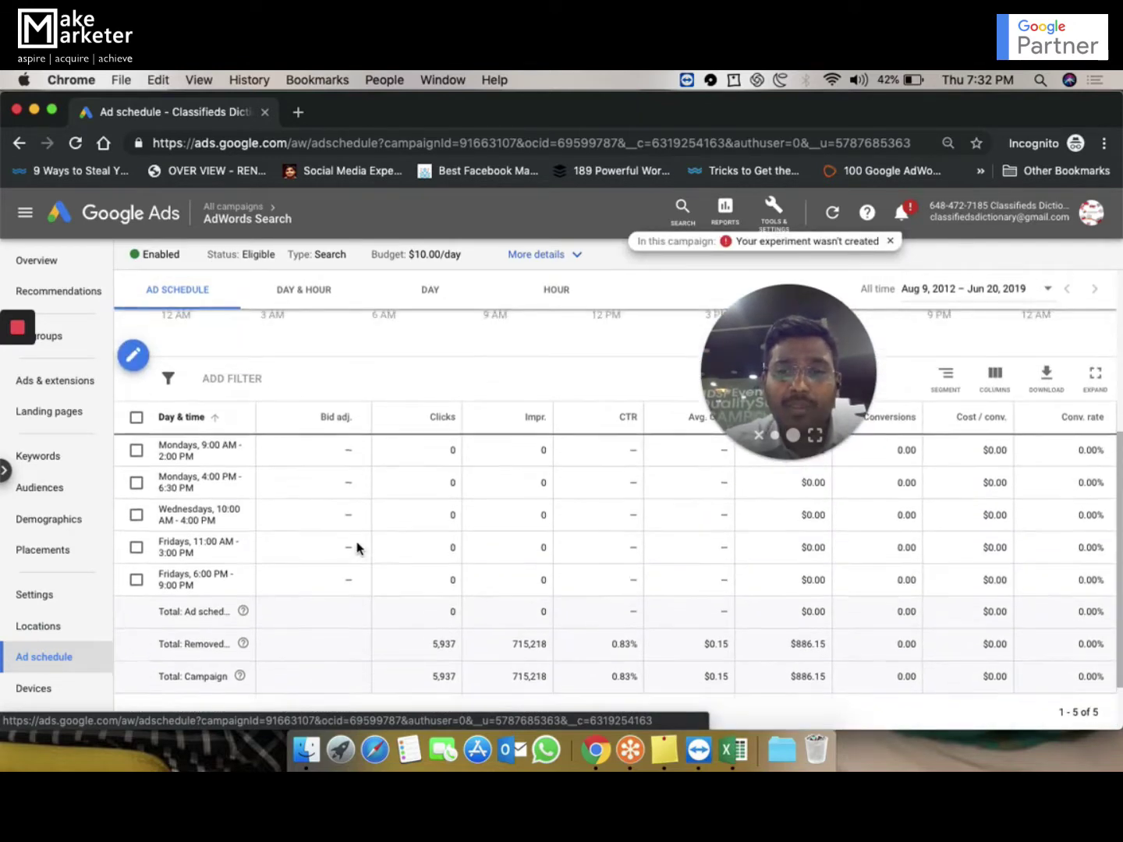
scroll(358, 548, "up", 1)
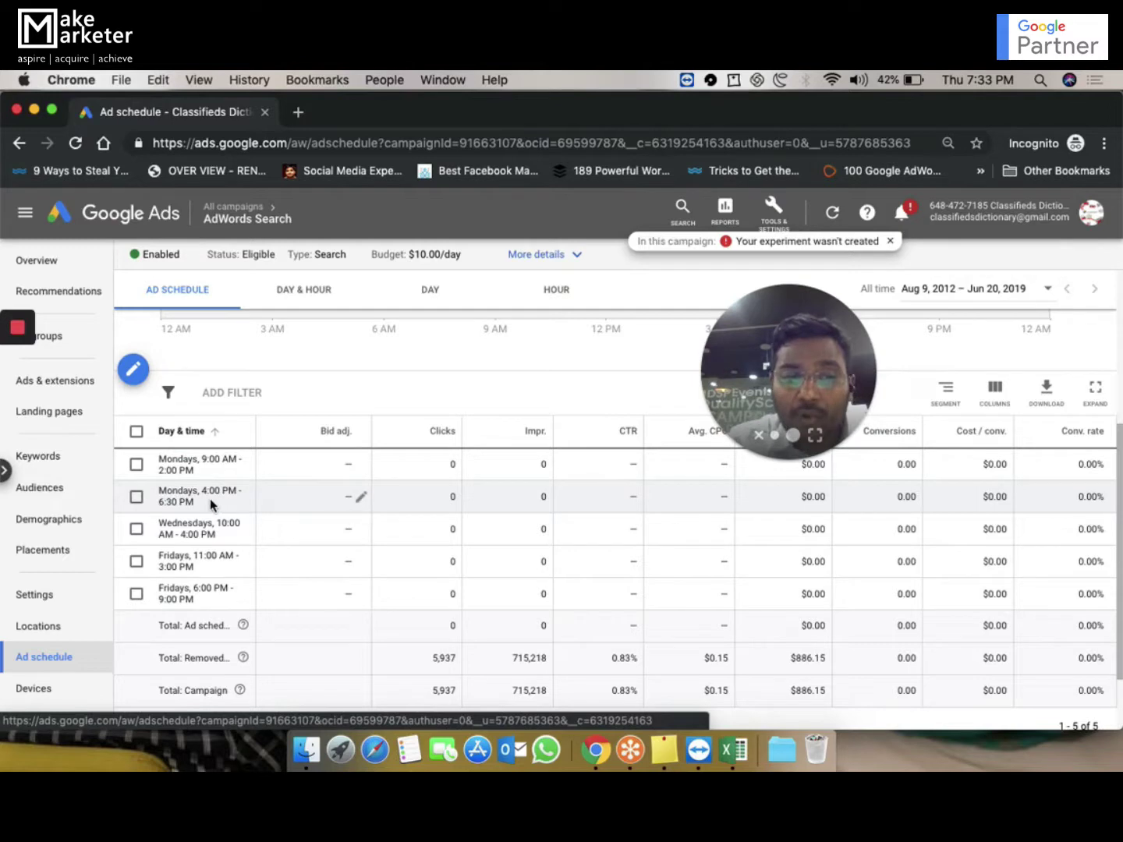
left_click(363, 500)
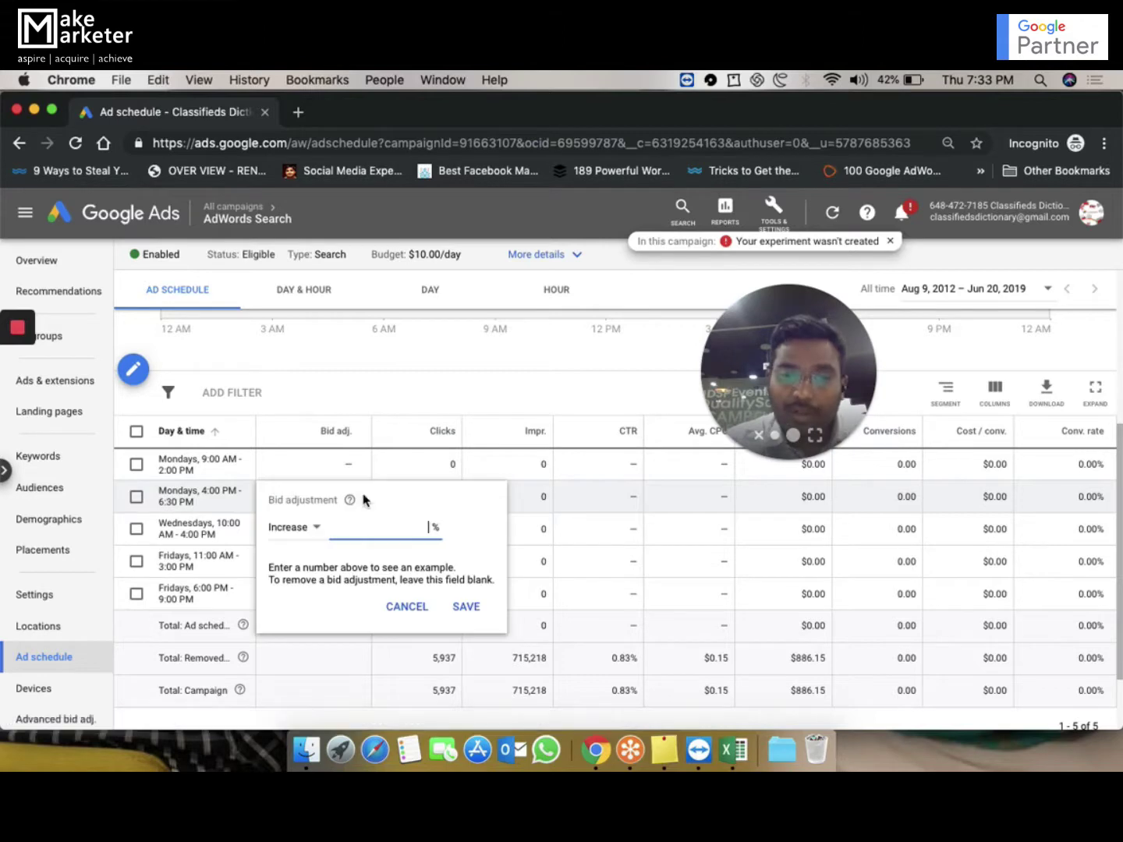
left_click(297, 537)
left_click(298, 574)
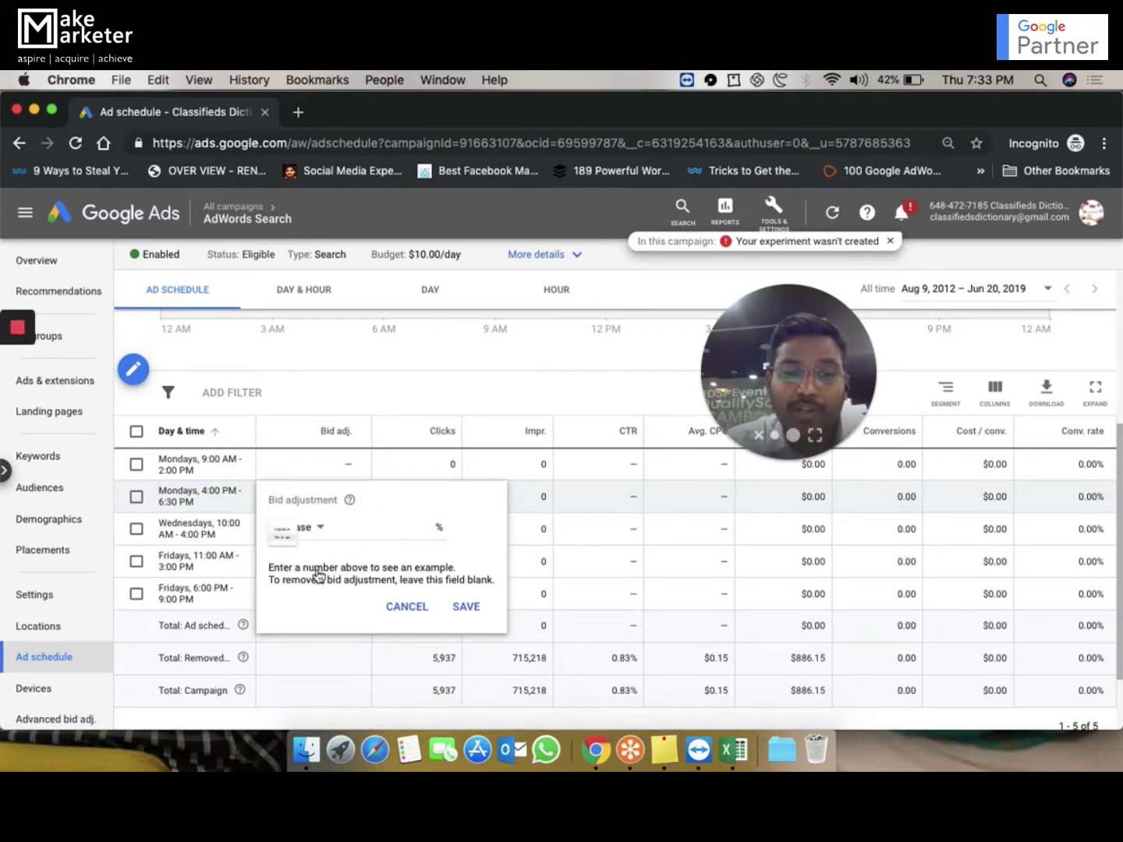
left_click(384, 528)
type("50")
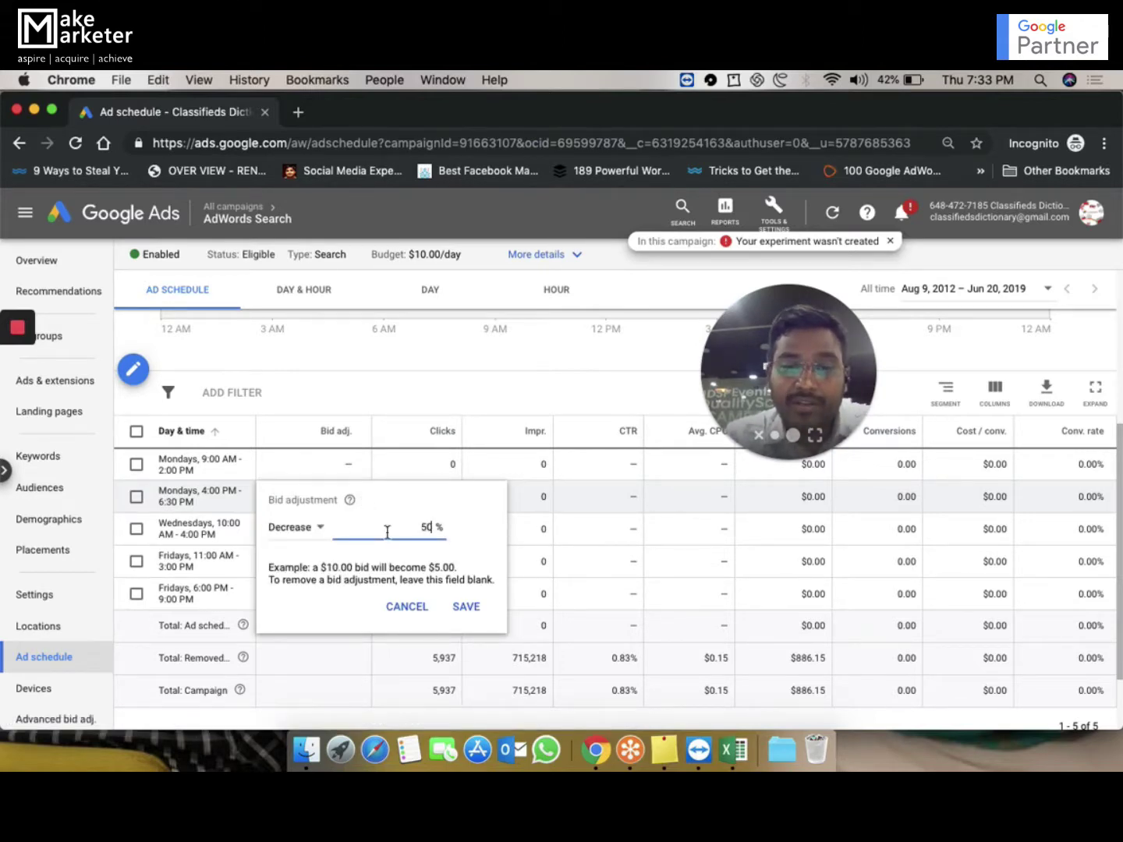
left_click(467, 602)
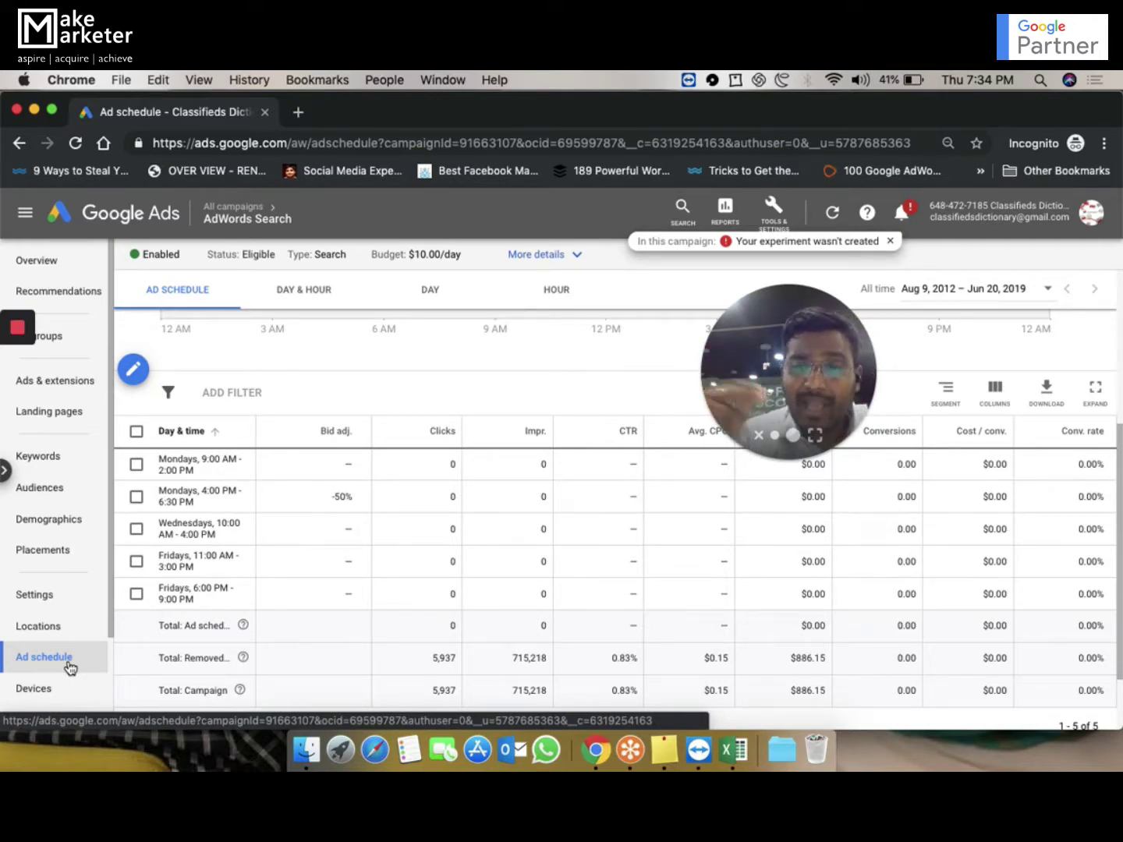
Enter a 100% decrease as the campaign's bid adjustment for mobile phones on the Devices page
left_click(37, 696)
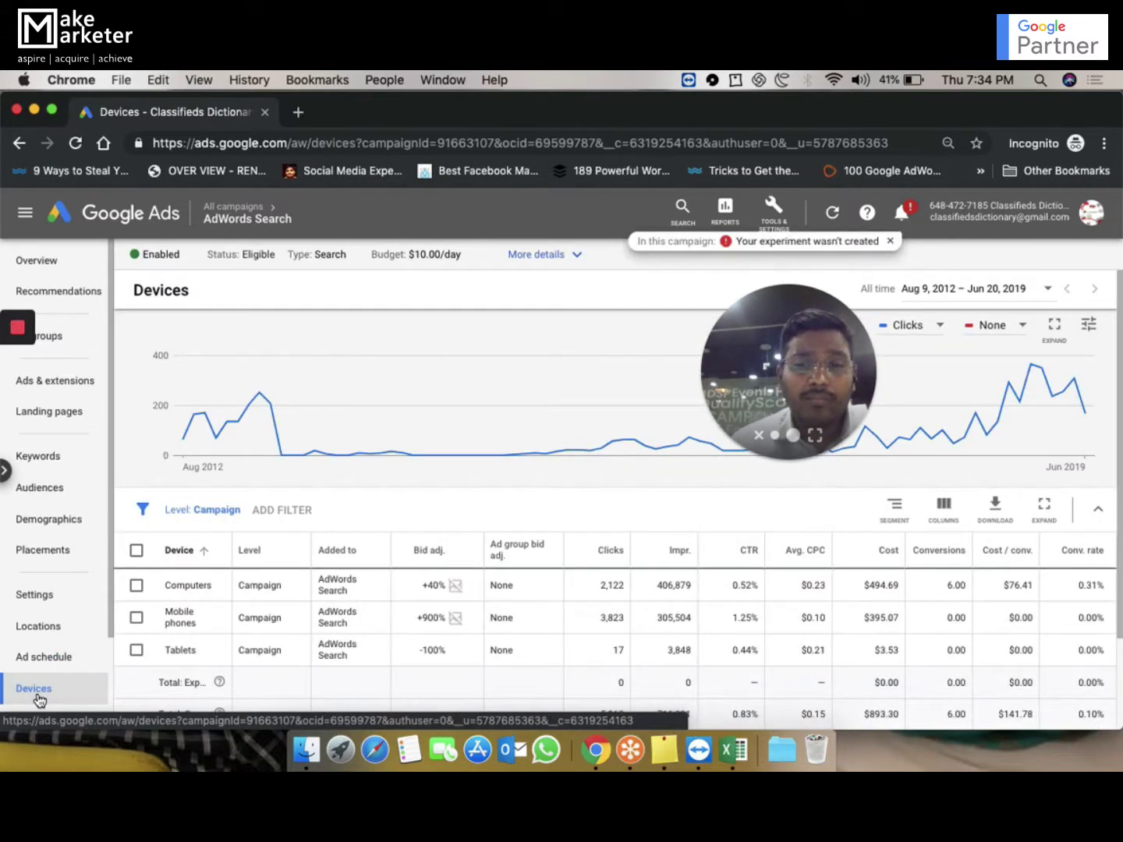
scroll(245, 638, "down", 2)
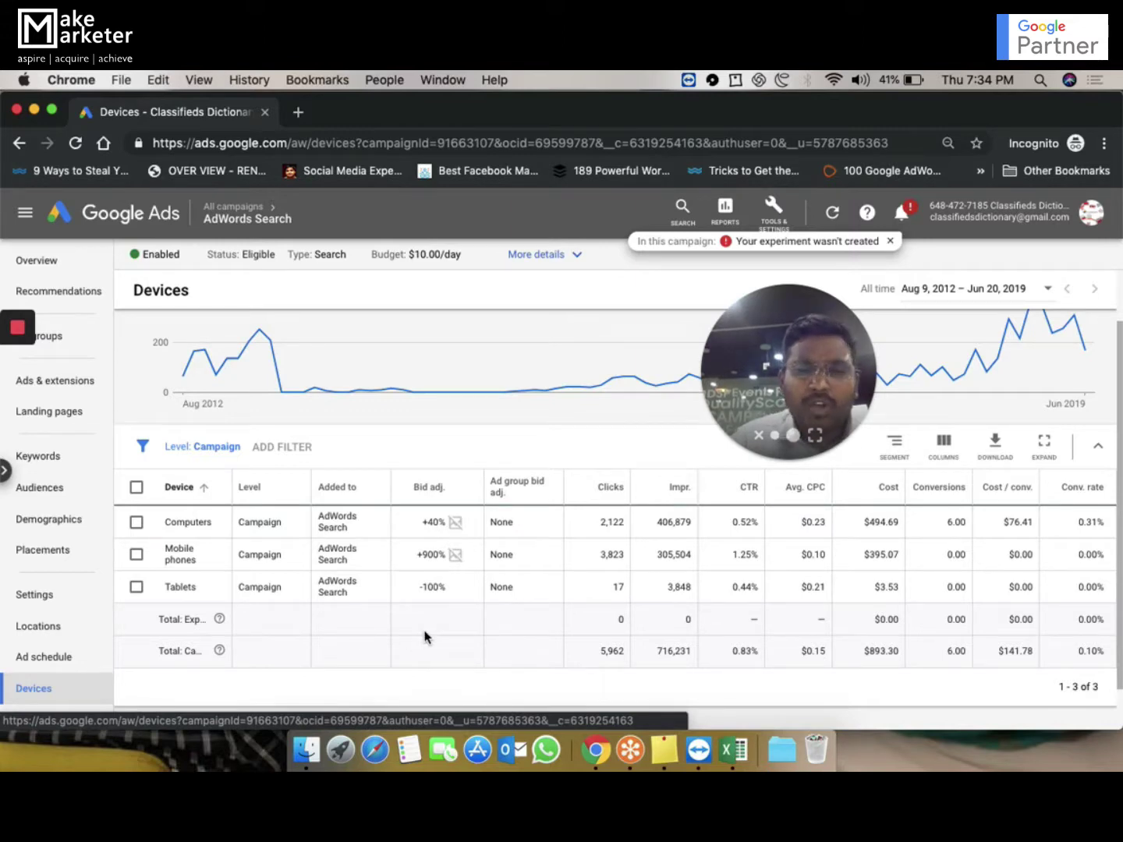
left_click(469, 553)
left_click(433, 586)
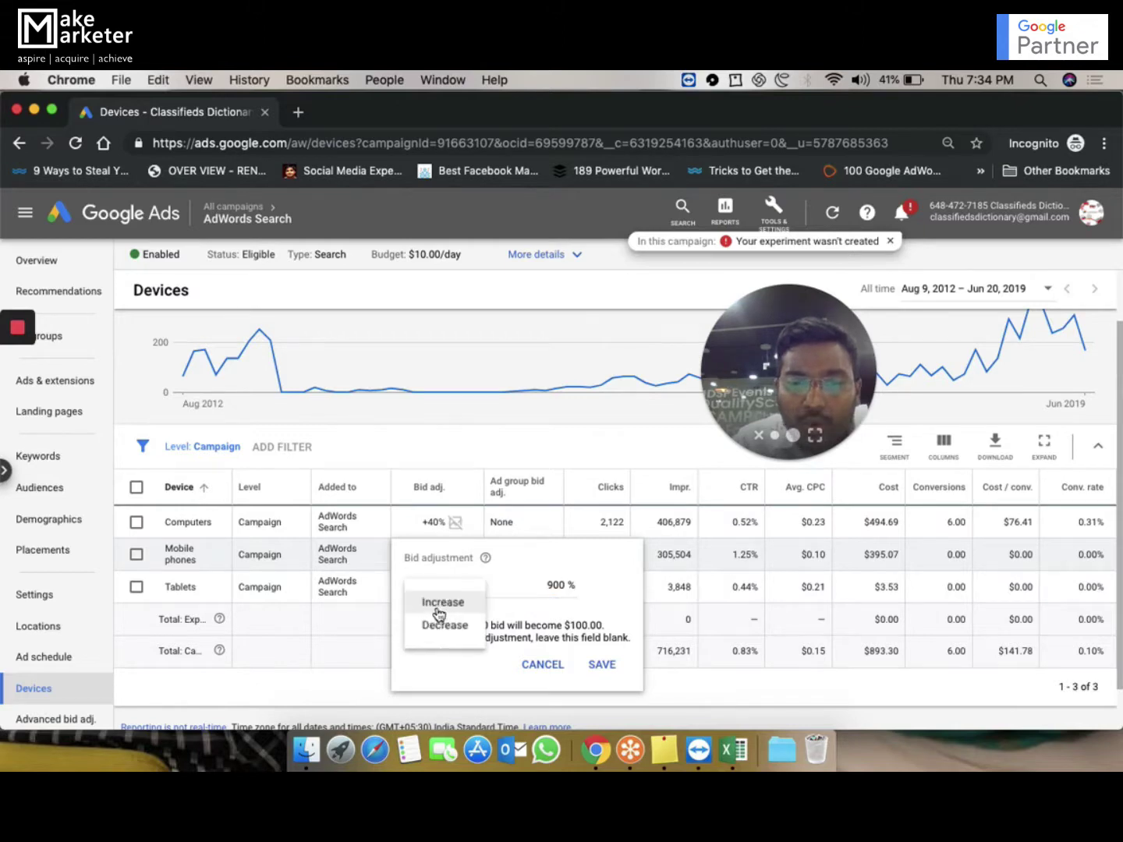
left_click(446, 631)
left_click_drag(529, 590, 594, 582)
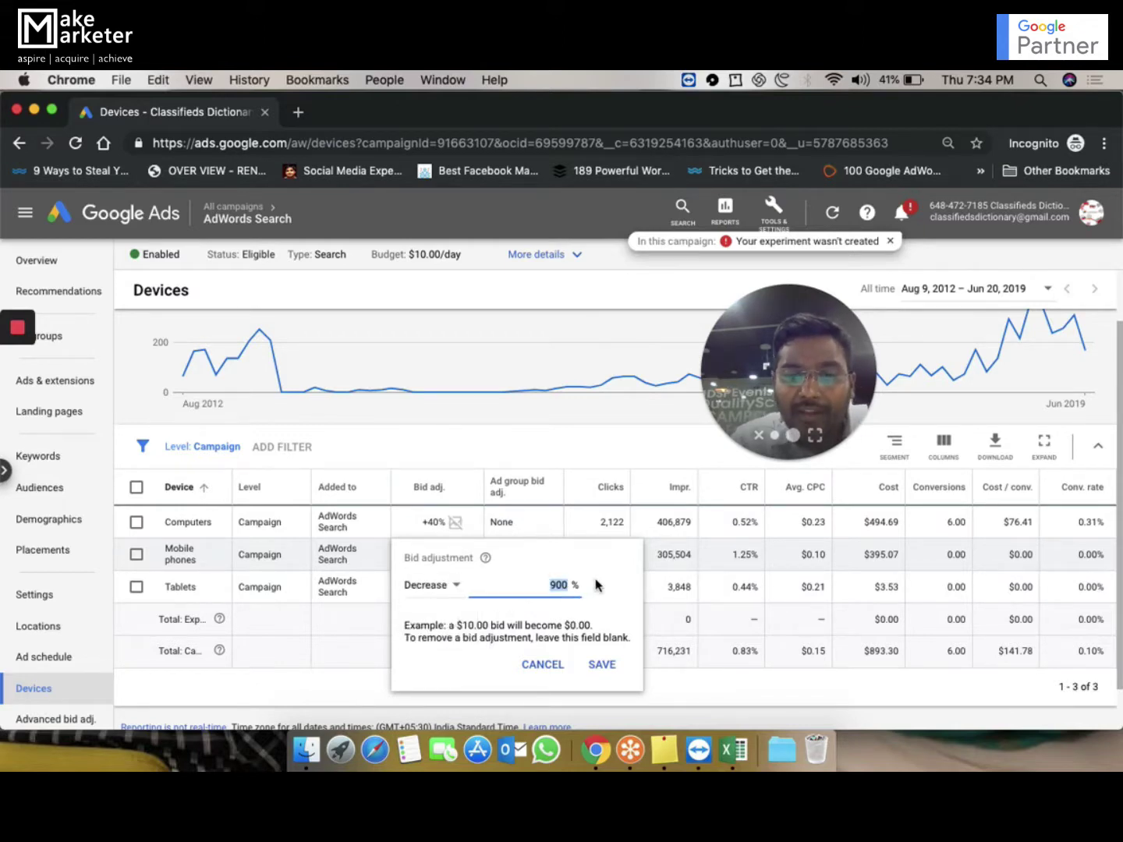
type("100")
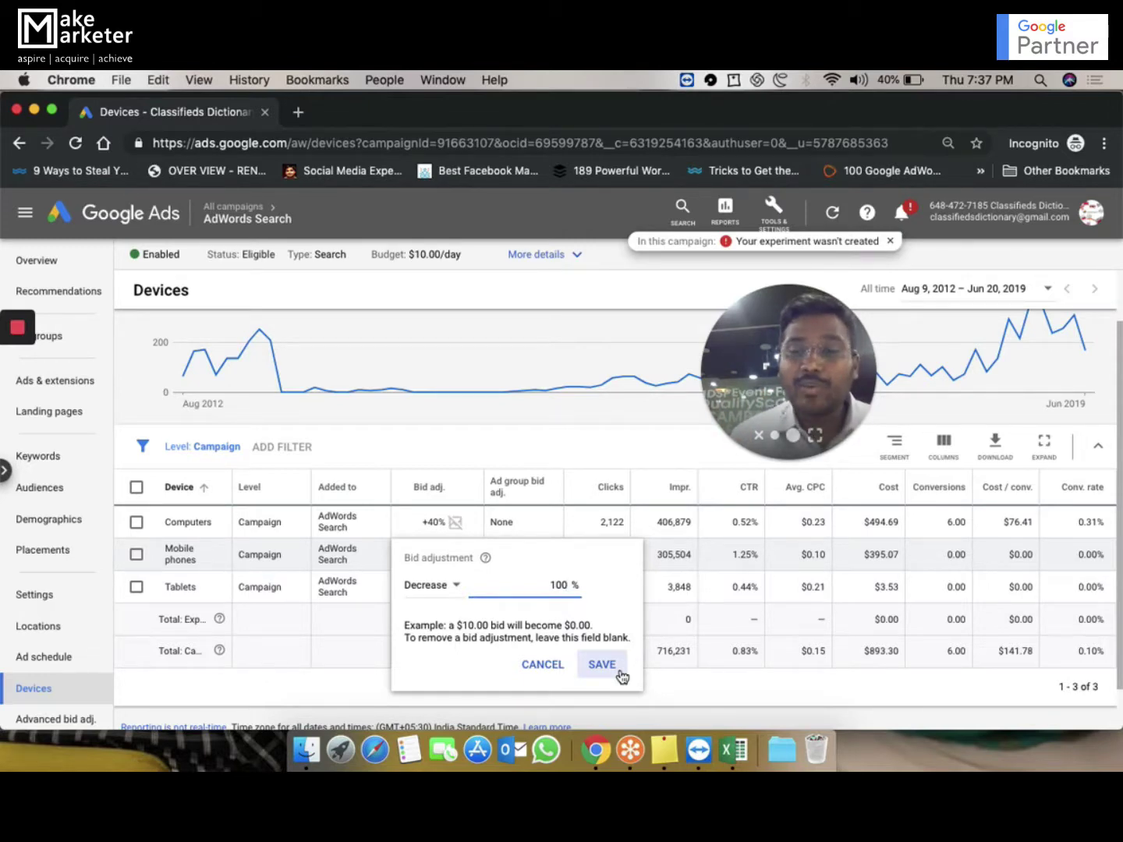
mouse_move(16, 337)
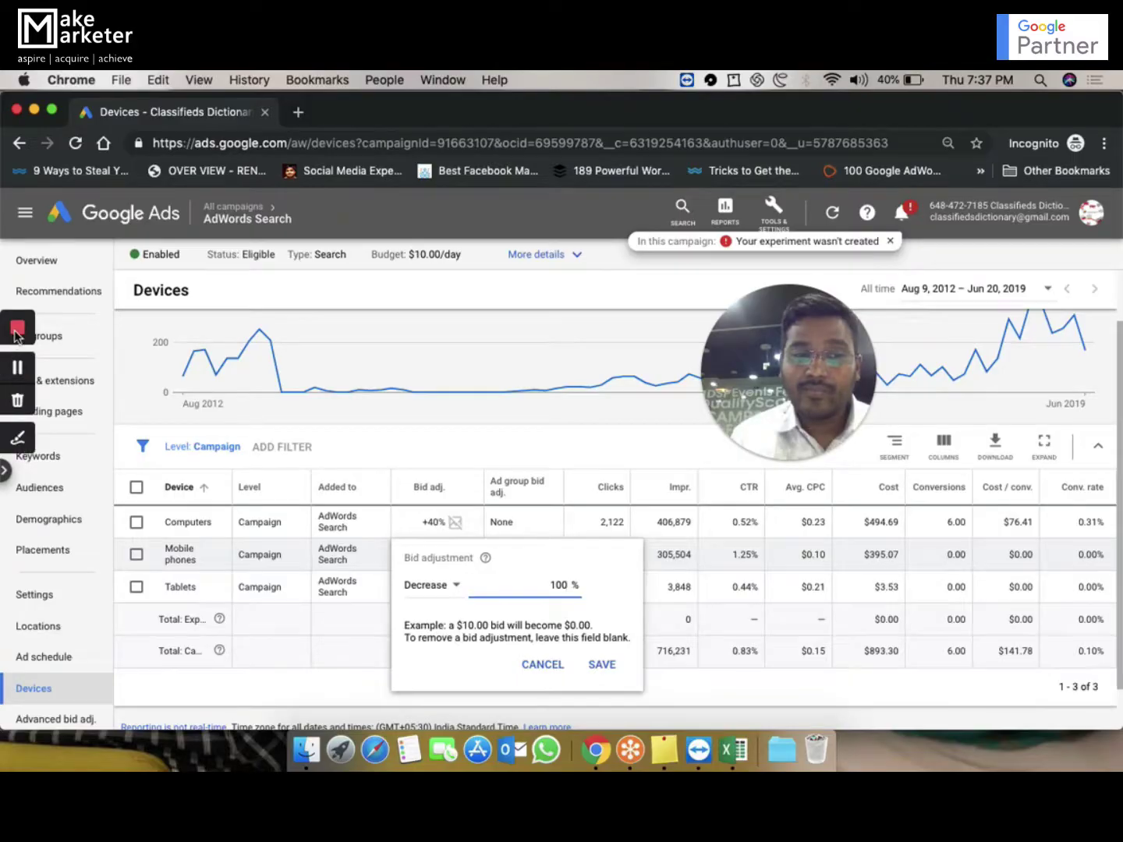